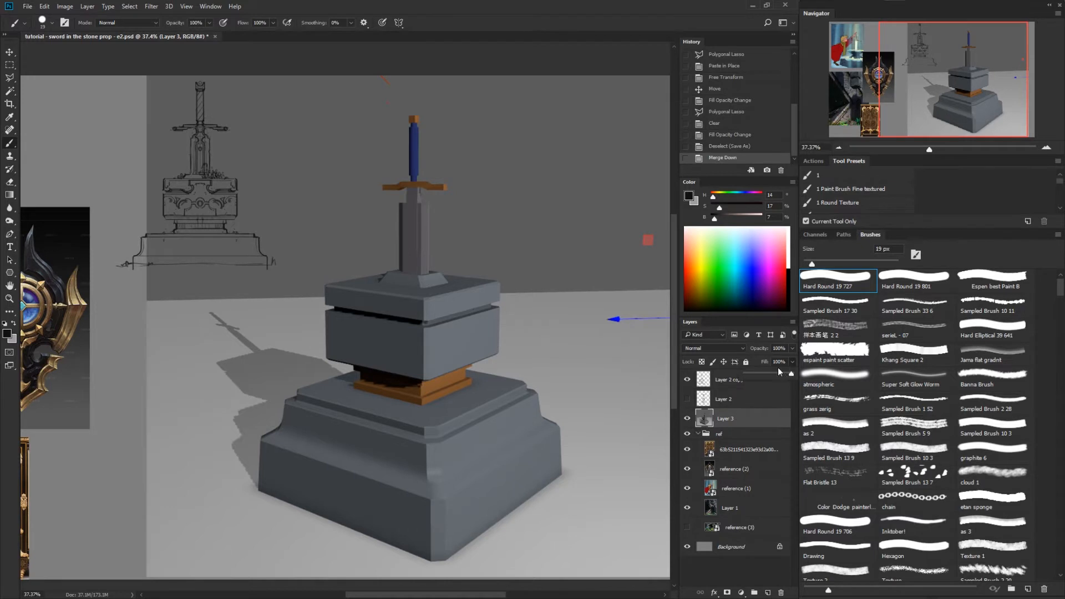
Step: Fade the 3D block-out on Layer 3 to 30% fill and add a new layer above it for the line sketch
left_click_drag(778, 367, 760, 373)
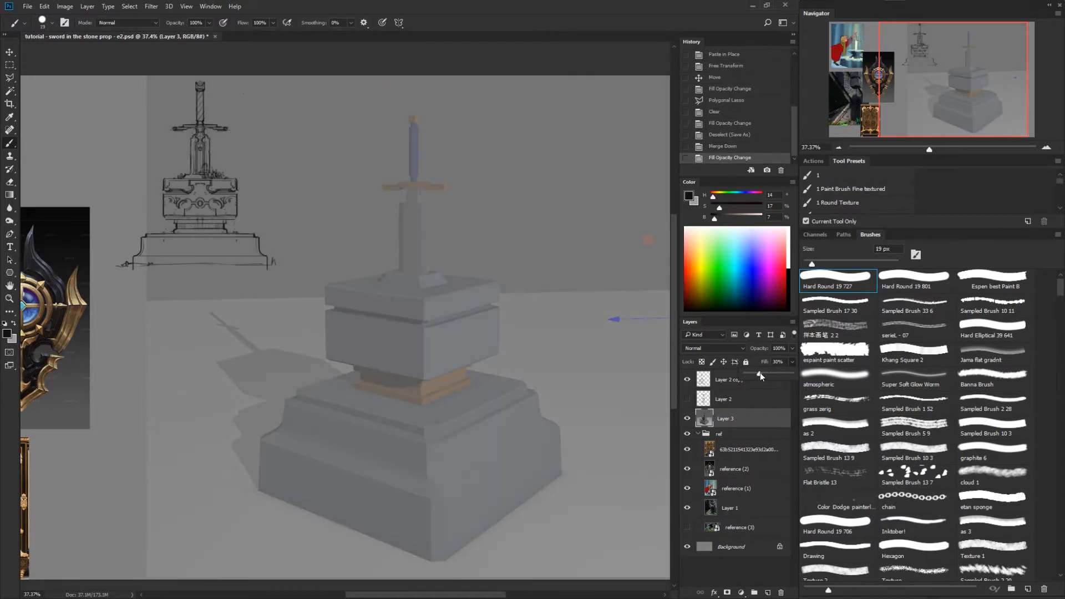
left_click(769, 592)
Step: Sketch the left edge of the pommel over the block-out sword with a 10 px brush
key("z")
mouse_move(437, 272)
left_mouse_down()
mouse_move(459, 276)
mouse_move(516, 440)
mouse_move(534, 446)
left_mouse_up()
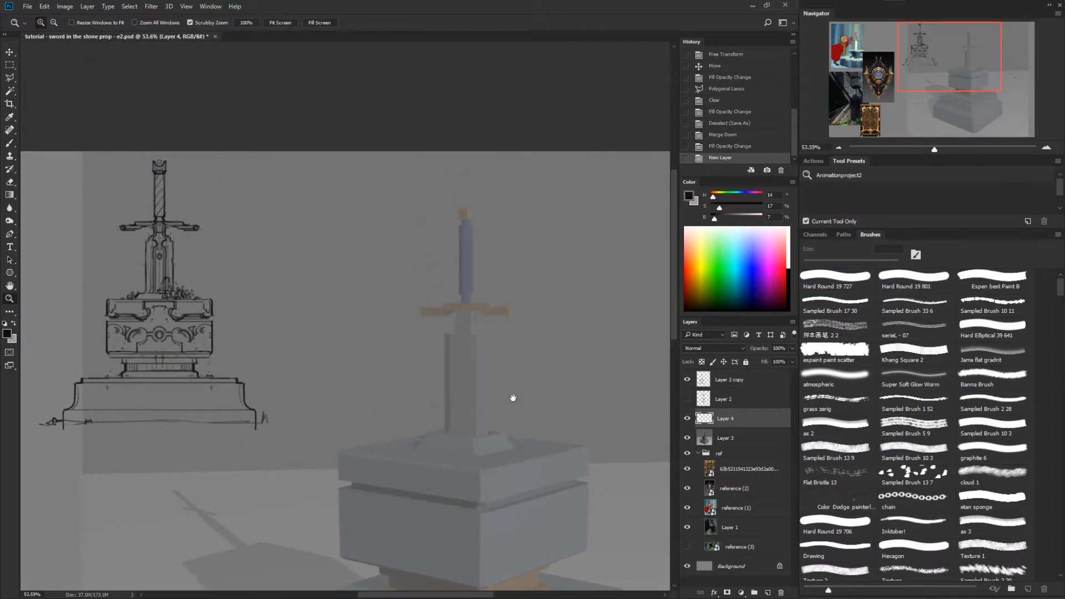
key("b")
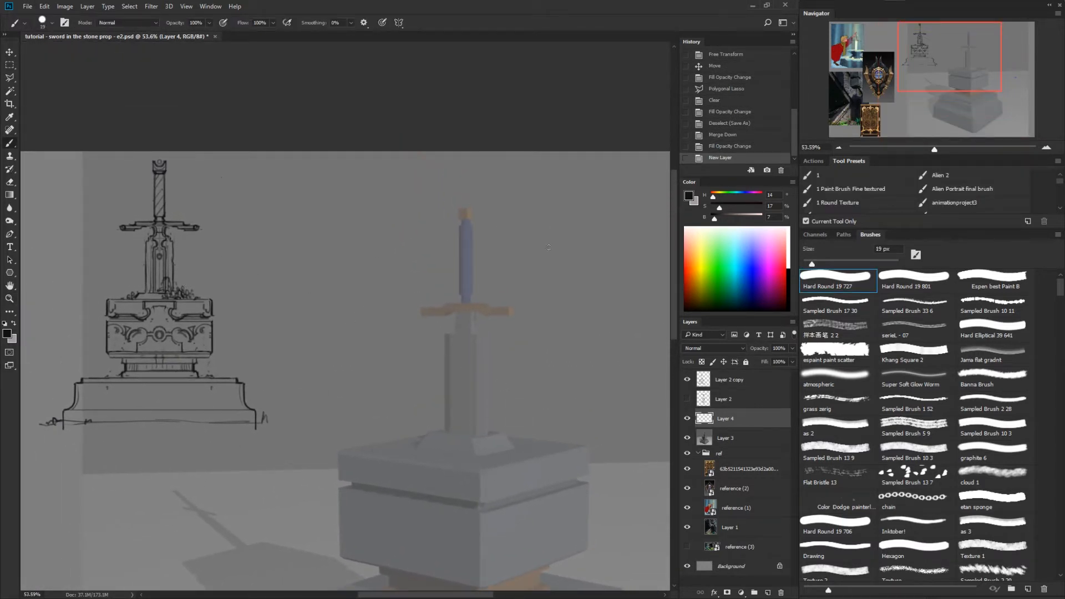
key("bracketleft")
key("bracketleft")
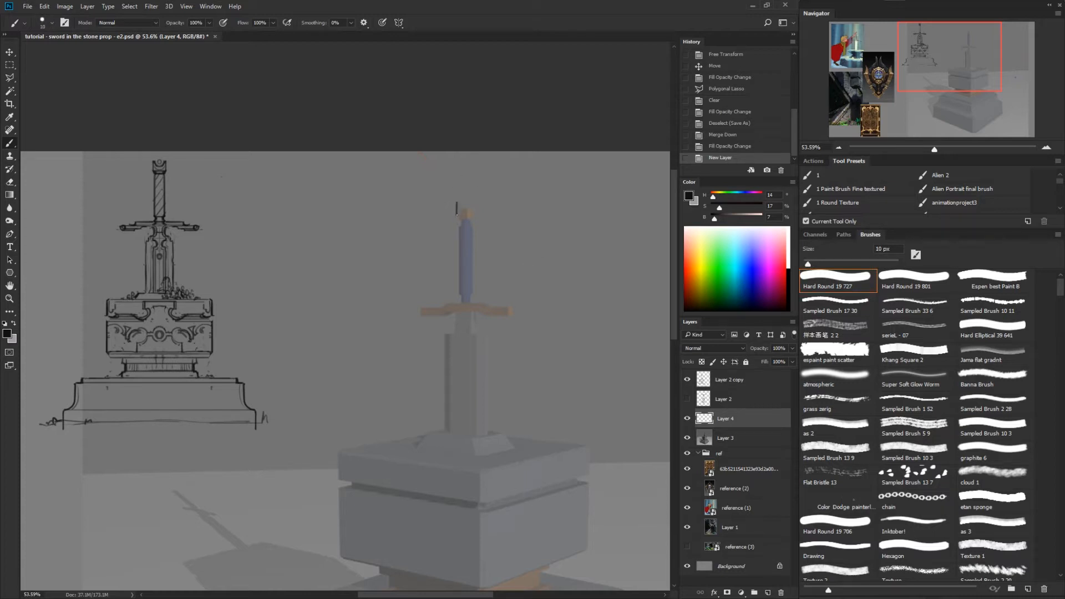
left_click_drag(457, 216, 456, 217)
left_click_drag(456, 204, 463, 218)
mouse_move(460, 217)
left_mouse_down()
mouse_move(479, 215)
mouse_move(470, 218)
mouse_move(471, 200)
mouse_move(469, 216)
left_mouse_up()
key("ctrl+z")
key("ctrl+z")
key("ctrl+z")
key("e")
key("b")
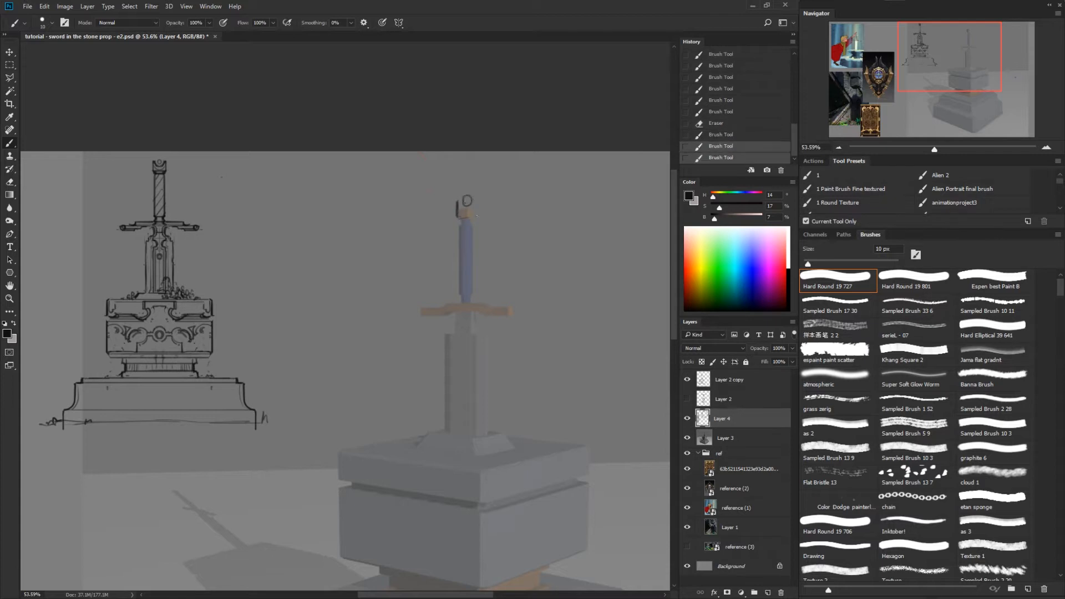
Step: Complete the pommel as a cup with two upright prongs, cleaning its lines with the eraser
key("r")
mouse_move(465, 302)
left_mouse_down()
mouse_move(492, 168)
mouse_move(492, 326)
mouse_move(425, 339)
mouse_move(436, 332)
mouse_move(418, 325)
mouse_move(418, 337)
mouse_move(418, 326)
left_mouse_up()
key("b")
left_click_drag(418, 326, 410, 332)
key("e")
key("r")
mouse_move(489, 341)
left_mouse_down()
mouse_move(514, 506)
mouse_move(464, 466)
mouse_move(559, 352)
left_mouse_up()
key("e")
left_click(478, 321)
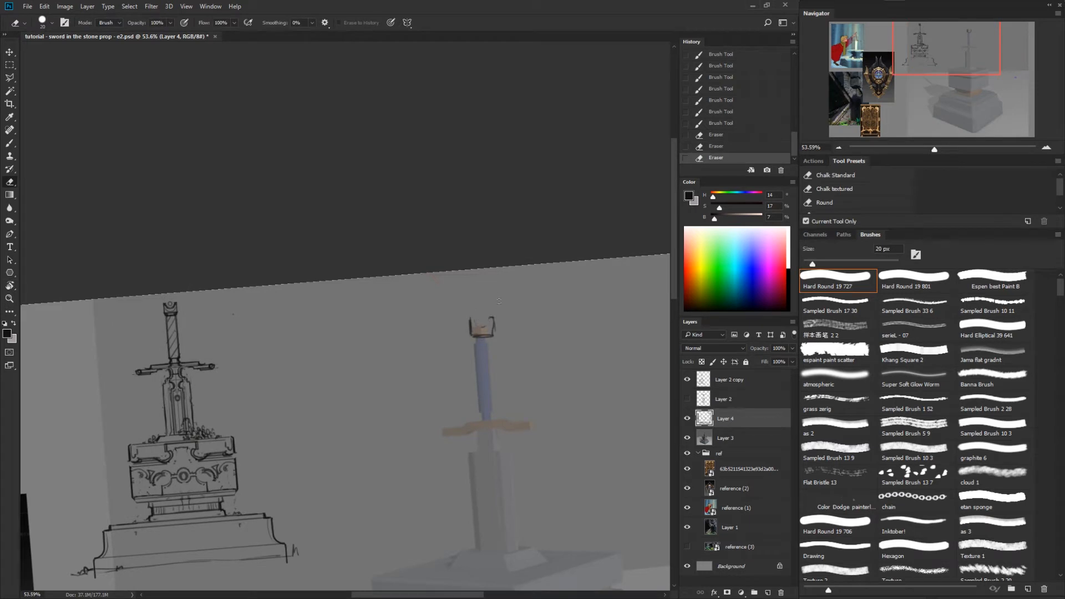
Step: Nudge the pommel sketch sideways so it sits over the top of the sword grip
key("ctrl+t")
left_click_drag(515, 315, 562, 325)
key("Return")
key("v")
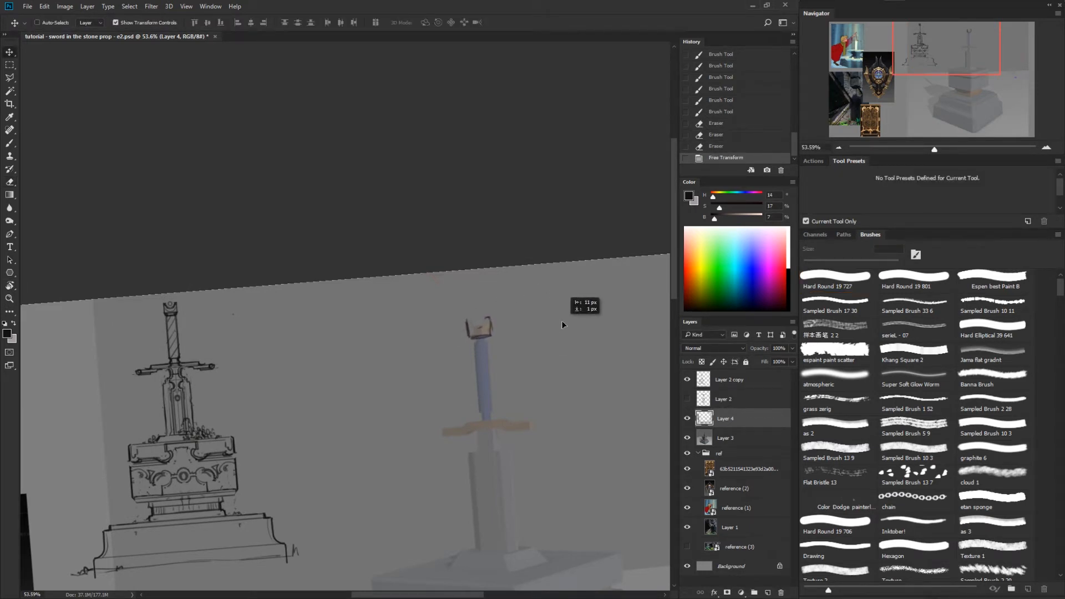
Step: Draw a round gem held between the two prongs of the pommel
key("b")
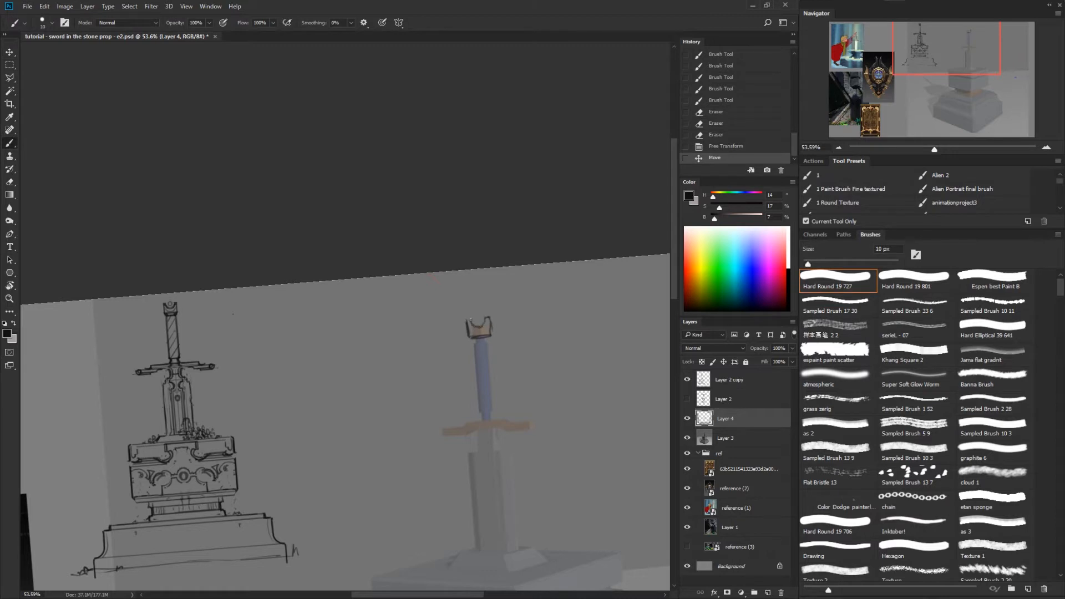
left_click(471, 320)
left_click(473, 319)
left_click(474, 318)
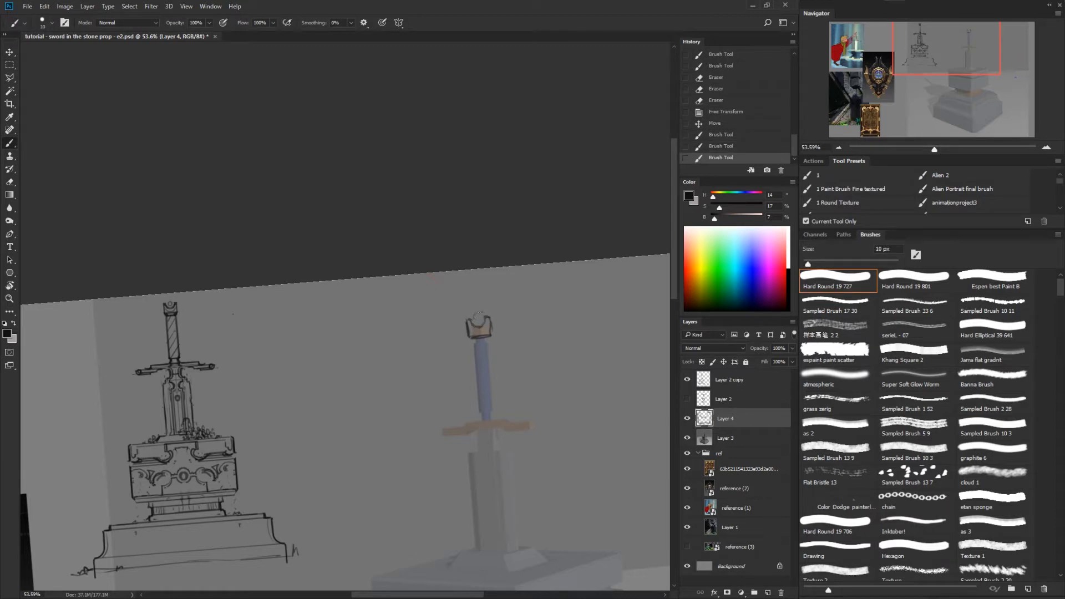
left_click(484, 316)
left_click(486, 316)
left_click(488, 317)
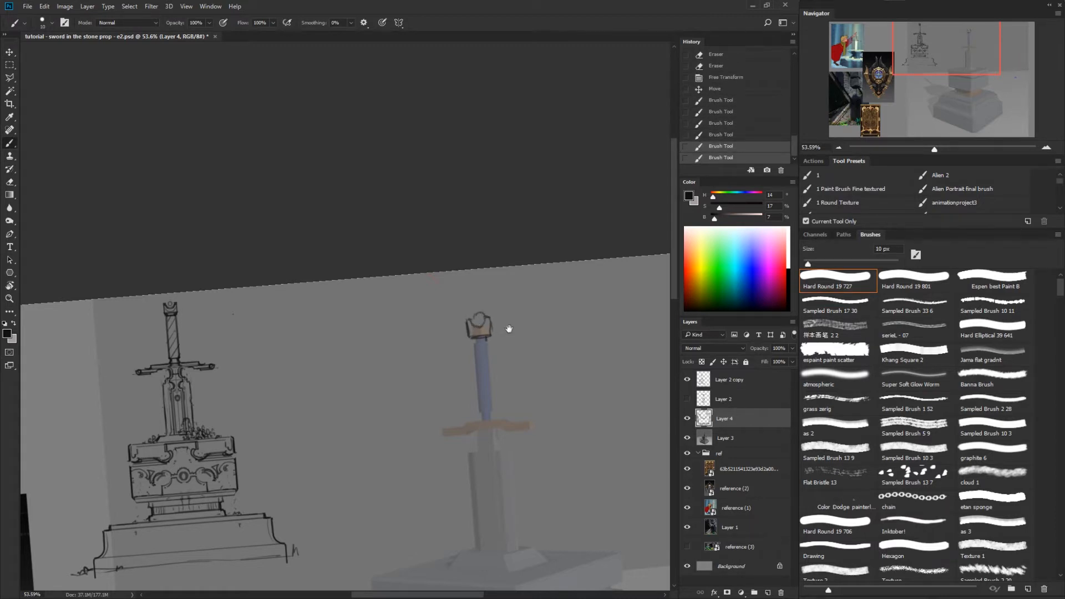
Step: Outline the collar under the pommel and the grip, and add diagonal wrap lines across the grip
left_click_drag(502, 342, 544, 250)
left_click(529, 243)
left_click(522, 244)
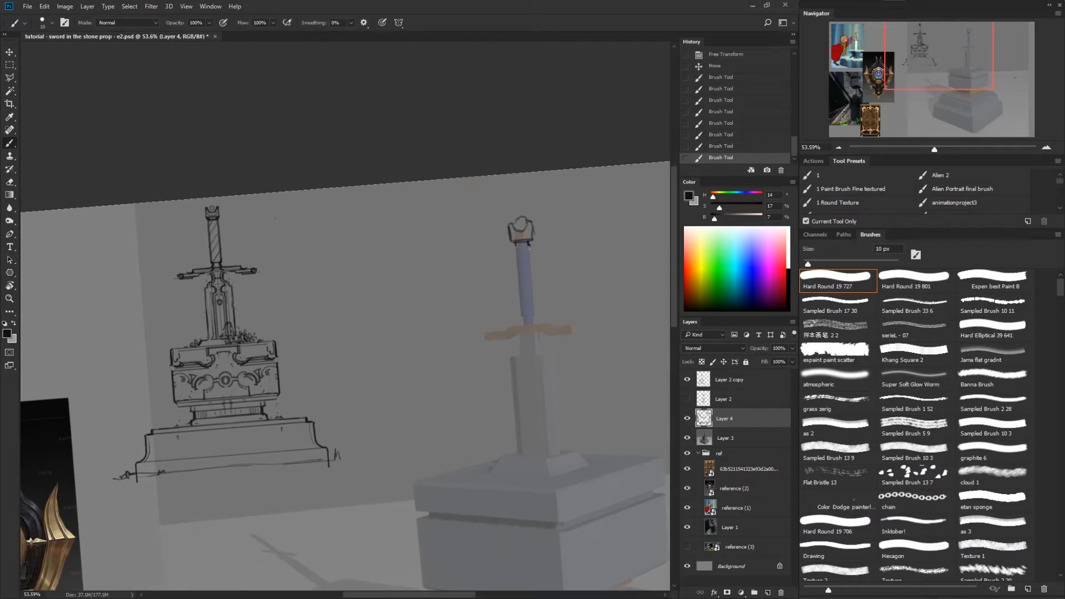
left_click(514, 245)
mouse_move(531, 248)
left_mouse_down()
mouse_move(536, 304)
mouse_move(517, 273)
mouse_move(518, 303)
mouse_move(537, 315)
mouse_move(520, 317)
left_mouse_up()
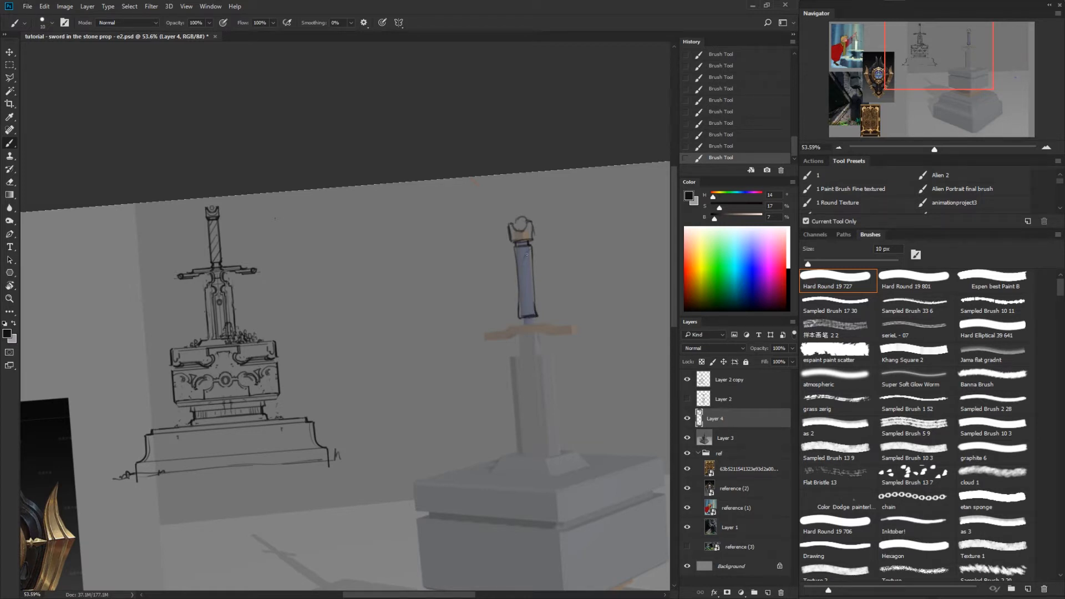
mouse_move(529, 248)
left_mouse_down()
mouse_move(518, 269)
mouse_move(532, 256)
mouse_move(519, 275)
mouse_move(530, 273)
mouse_move(523, 309)
left_mouse_up()
Step: Draw the right arm of the crossguard with a rounded tip, undoing and erasing stray strokes
mouse_move(521, 323)
left_mouse_down()
mouse_move(578, 330)
mouse_move(550, 327)
left_mouse_up()
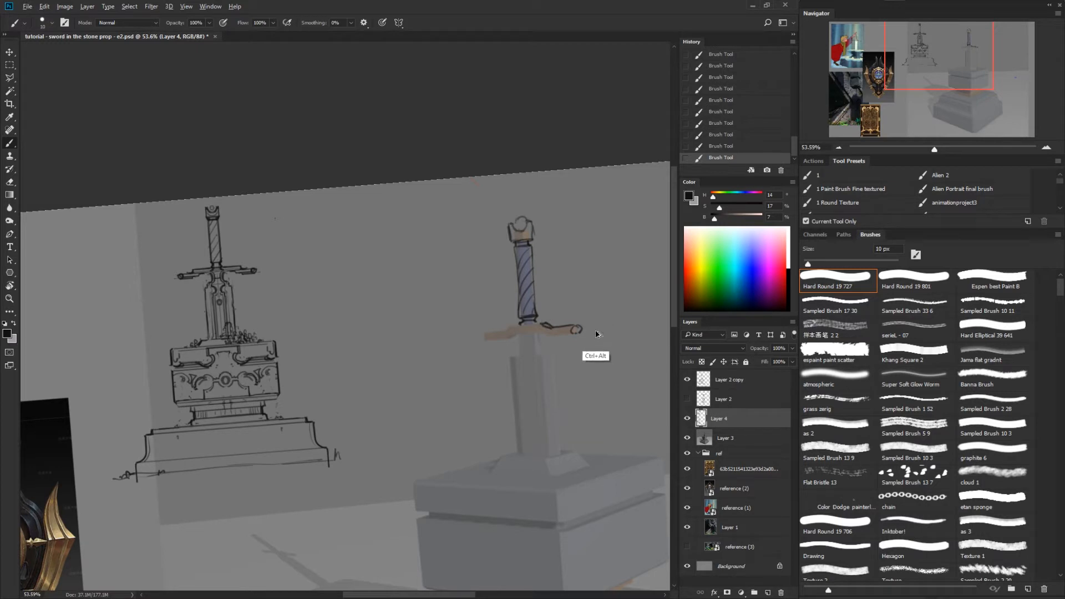
key("ctrl+z")
key("ctrl+z")
mouse_move(577, 356)
left_mouse_down()
mouse_move(542, 385)
mouse_move(511, 354)
mouse_move(474, 356)
mouse_move(517, 355)
mouse_move(465, 363)
left_mouse_up()
key("ctrl+z")
key("e")
key("b")
key("e")
key("b")
Step: Draw the left arm of the crossguard ending in a matching rounded tip
left_click_drag(464, 363, 467, 359)
mouse_move(469, 358)
left_mouse_down()
mouse_move(449, 362)
mouse_move(470, 368)
mouse_move(439, 371)
left_mouse_up()
key("ctrl+alt+z")
key("ctrl+alt+z")
left_click_drag(440, 364, 445, 370)
left_click_drag(443, 364, 444, 369)
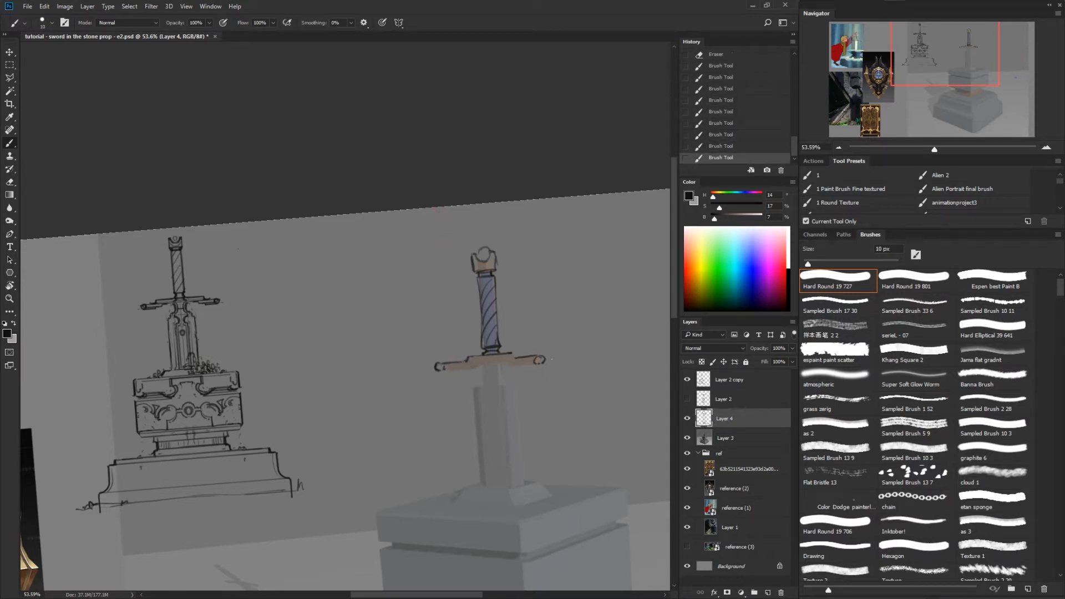
Step: Clean up the crossguard's contour and draw its lower edges on both sides
key("e")
left_click_drag(544, 357, 516, 359)
key("b")
left_click_drag(515, 359, 523, 358)
key("r")
left_click_drag(514, 452, 561, 331)
key("b")
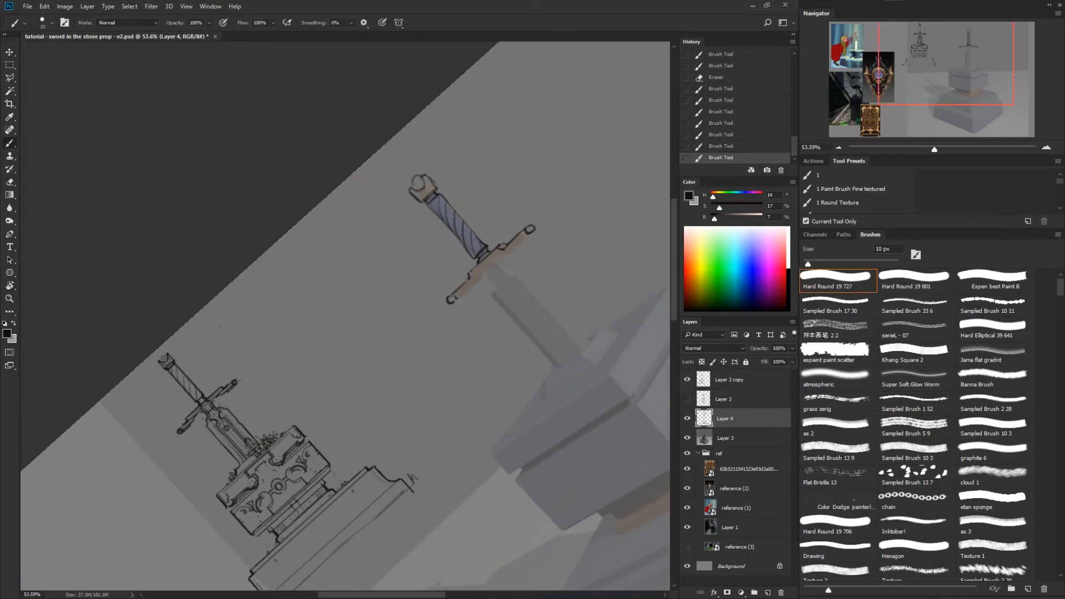
left_click_drag(481, 269, 478, 273)
left_click_drag(476, 280, 460, 295)
mouse_move(508, 249)
left_mouse_down()
mouse_move(533, 232)
mouse_move(506, 244)
left_mouse_up()
key("e")
key("b")
Step: Sketch the blade's narrow neck and stepped shoulders beneath the crossguard
key("r")
mouse_move(590, 246)
left_mouse_down()
mouse_move(589, 406)
mouse_move(569, 379)
left_mouse_up()
mouse_move(572, 378)
left_mouse_down()
mouse_move(597, 397)
mouse_move(595, 410)
left_mouse_up()
key("b")
mouse_move(493, 327)
left_mouse_down()
mouse_move(472, 328)
mouse_move(490, 334)
left_mouse_up()
left_click_drag(489, 330, 493, 342)
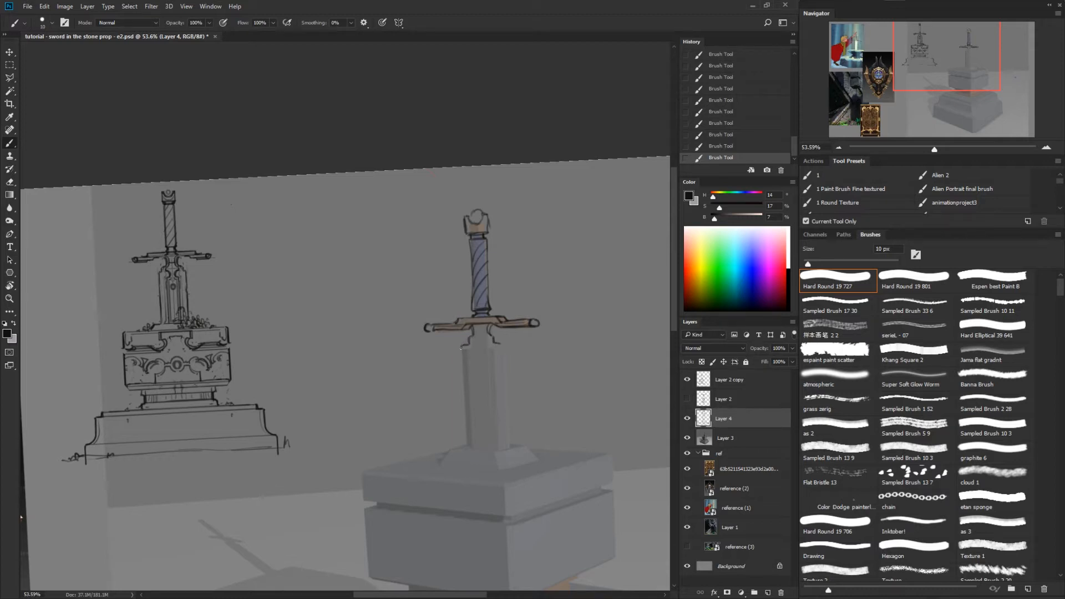
Step: Outline both sides of the blade and add inner bevel lines with a small round hole near the top
left_click_drag(459, 348, 463, 445)
left_click_drag(507, 344, 512, 443)
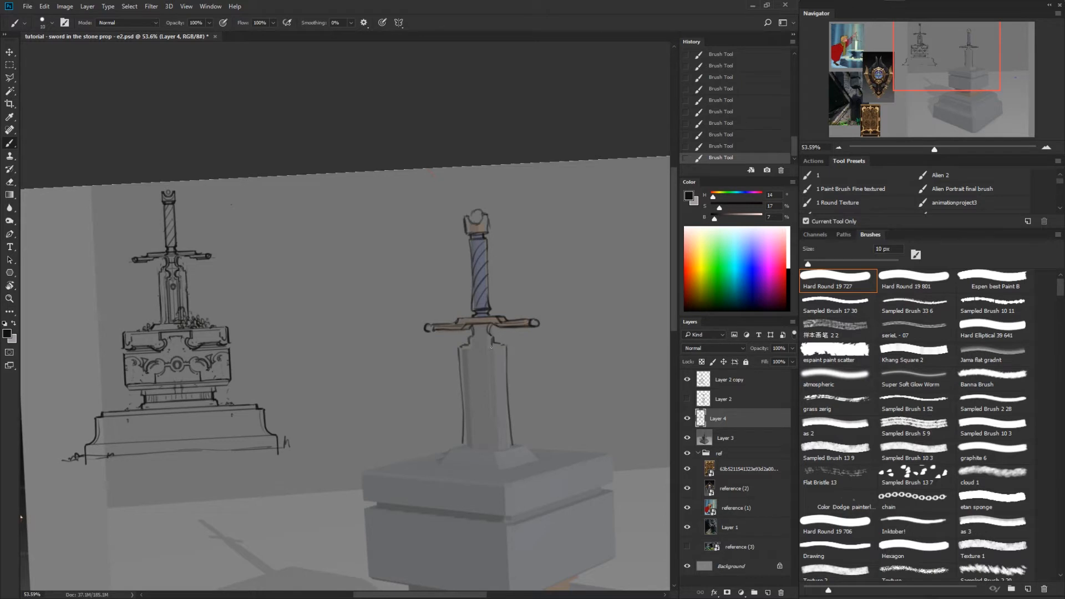
left_click_drag(491, 347, 491, 355)
left_click_drag(491, 372, 495, 436)
left_click_drag(472, 360, 475, 414)
mouse_move(483, 369)
left_mouse_down()
mouse_move(500, 344)
mouse_move(507, 350)
mouse_move(468, 346)
left_mouse_up()
Step: Erase and redraw the blade's left edge so it runs cleanly down from the notched shoulder
key("e")
key("b")
key("e")
key("b")
key("e")
left_click_drag(459, 351, 463, 423)
key("b")
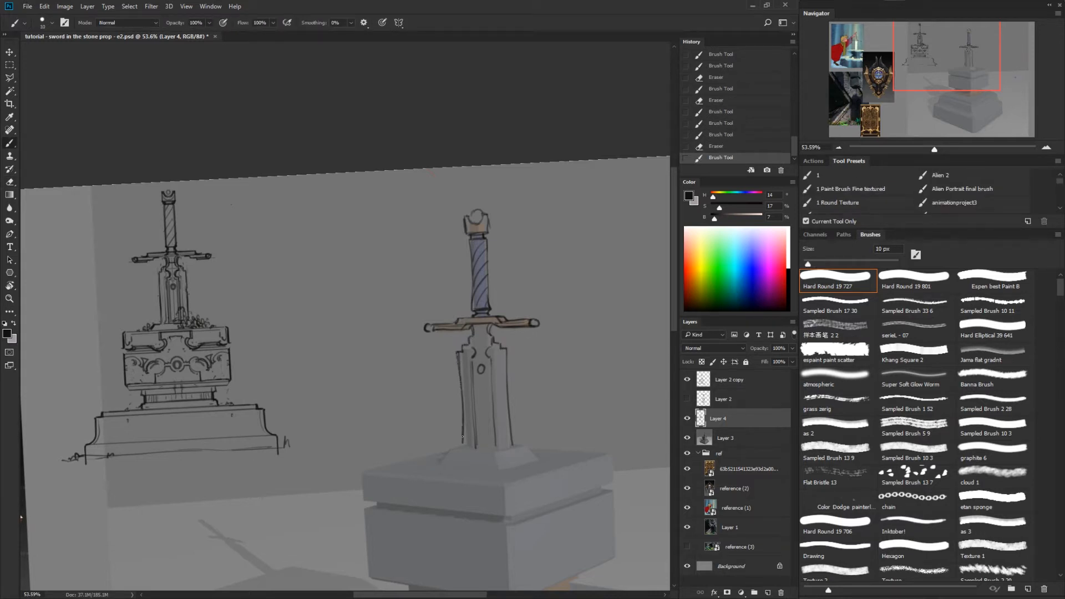
Step: Rework the blade's right edge with a second inner line and touch up the contour near the hole
left_click_drag(511, 353, 514, 445)
key("e")
key("b")
left_click_drag(504, 353, 504, 387)
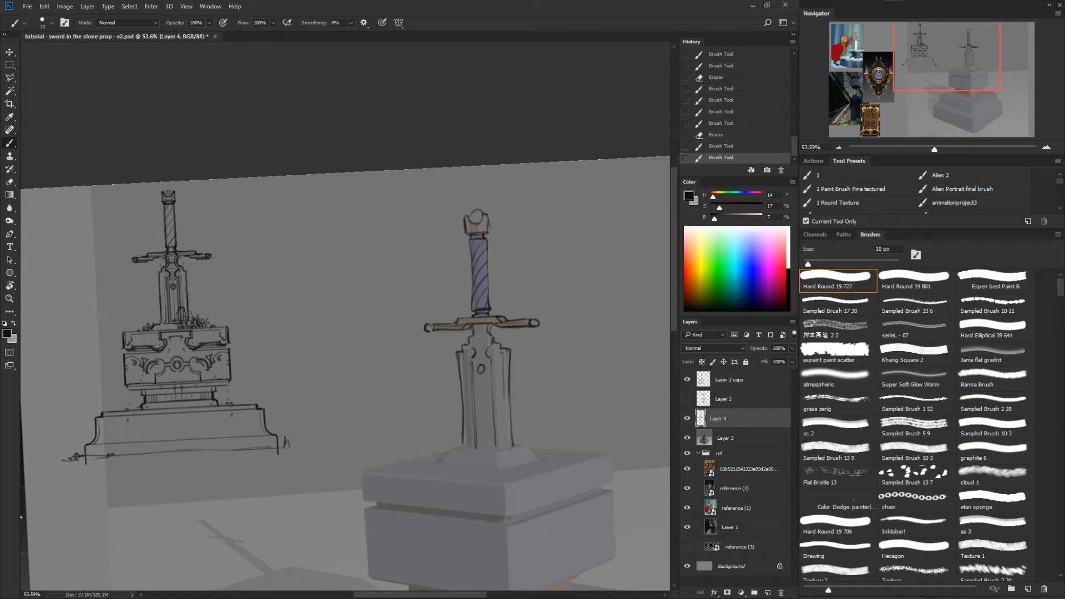
left_click_drag(472, 352, 475, 356)
Step: Draw the sloped stone collar around the foot of the blade
mouse_move(468, 406)
left_mouse_down()
mouse_move(475, 447)
mouse_move(461, 446)
mouse_move(520, 445)
mouse_move(501, 467)
mouse_move(468, 449)
mouse_move(529, 443)
mouse_move(500, 466)
left_mouse_up()
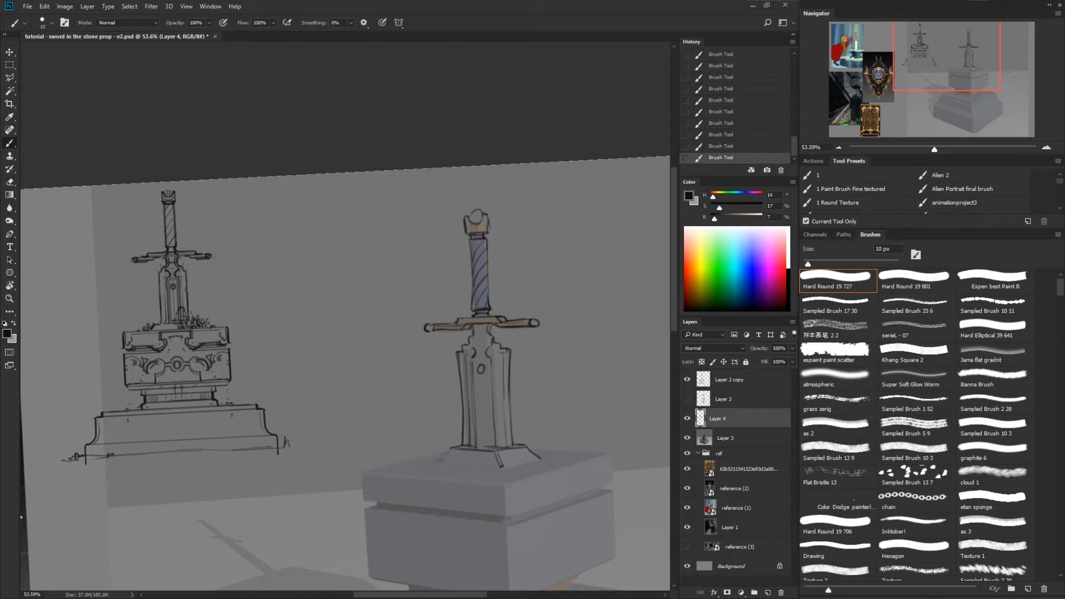
left_click_drag(500, 468, 533, 461)
left_click_drag(440, 463, 499, 469)
Step: Outline the right face of the pedestal's top slab with rough stone edges and a worn front corner
mouse_move(542, 454)
left_mouse_down()
mouse_move(605, 454)
mouse_move(624, 398)
mouse_move(522, 427)
mouse_move(585, 414)
left_mouse_up()
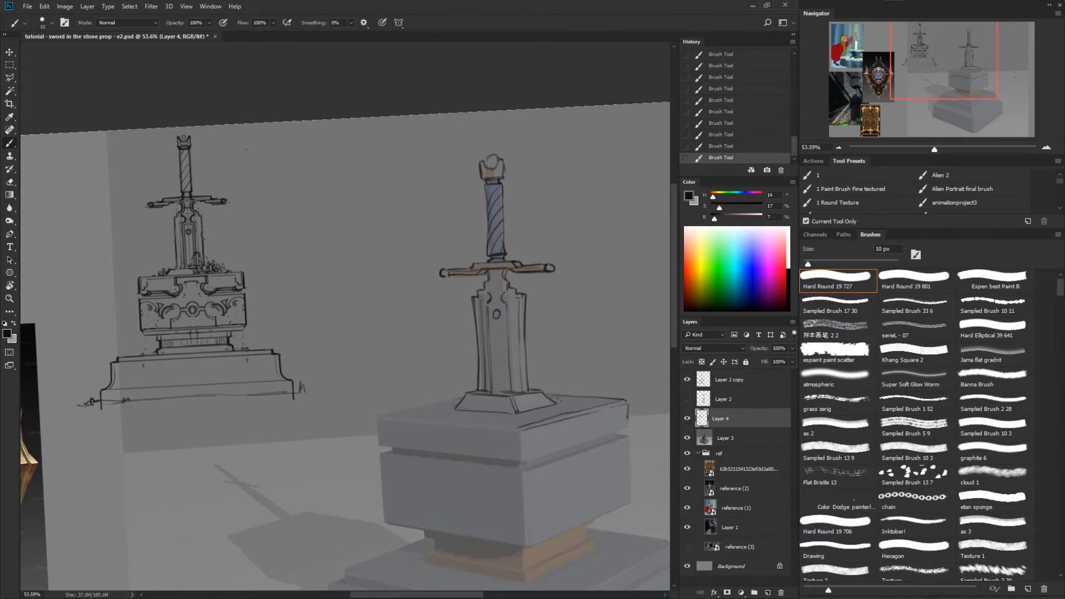
mouse_move(631, 426)
left_mouse_down()
mouse_move(521, 462)
mouse_move(520, 429)
mouse_move(523, 458)
left_mouse_up()
key("ctrl+z")
key("e")
key("b")
left_click_drag(524, 442, 525, 454)
left_click_drag(522, 434, 526, 444)
Step: Add a crack and small chips along the upper edge of the slab's right face
mouse_move(566, 406)
left_mouse_down()
mouse_move(588, 408)
mouse_move(539, 422)
left_mouse_up()
key("e")
key("b")
key("e")
key("b")
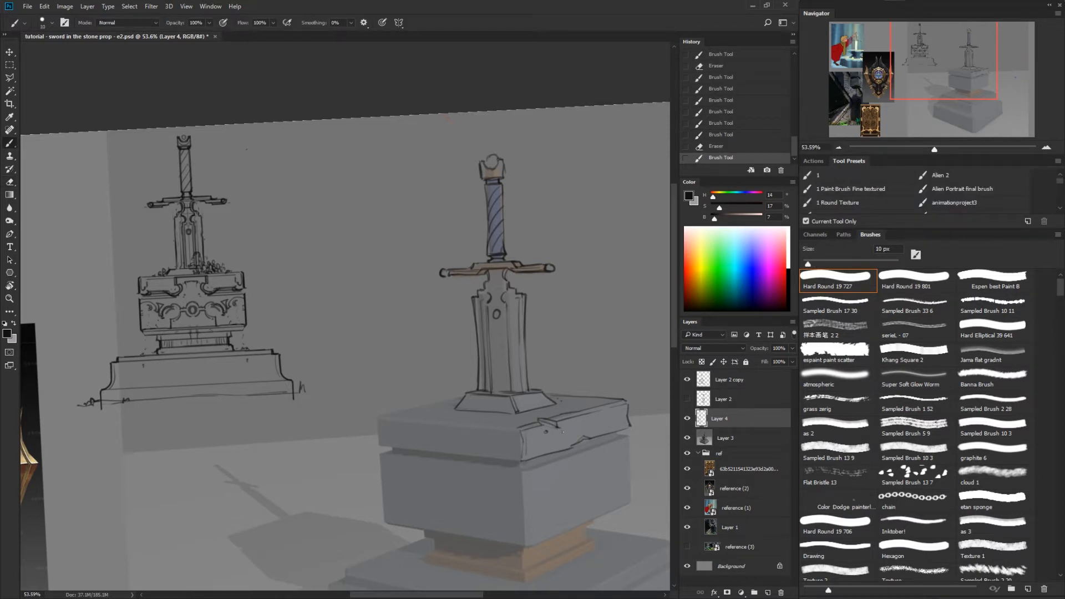
left_click(562, 432)
Step: Sketch the line beneath the slab's right face and the upper edge of its left face
left_click_drag(605, 481, 594, 458)
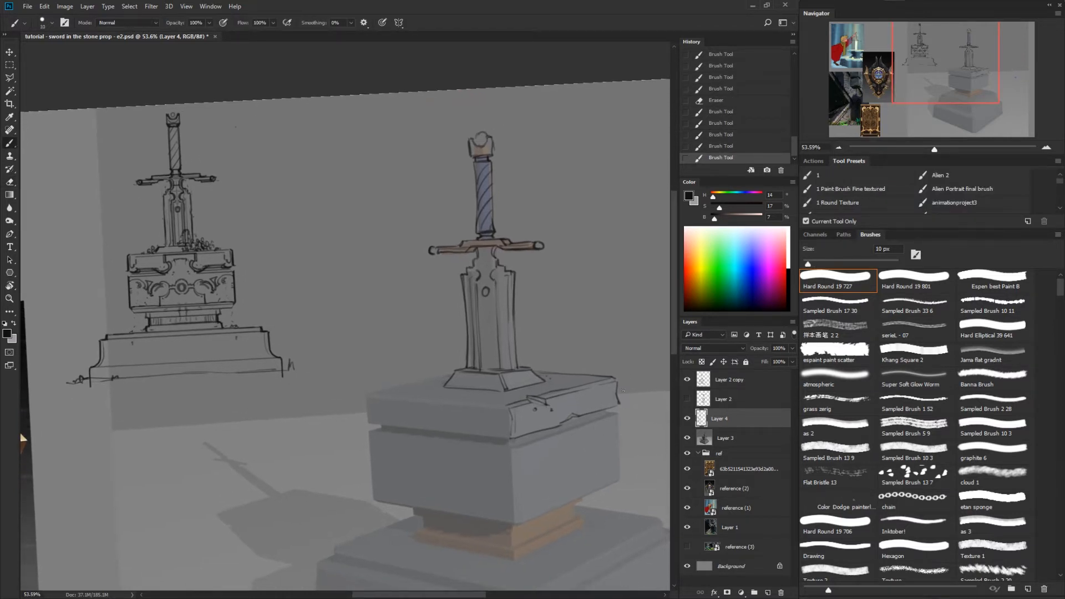
left_click(611, 412)
mouse_move(610, 411)
left_mouse_down()
mouse_move(581, 441)
mouse_move(578, 398)
mouse_move(560, 384)
left_mouse_up()
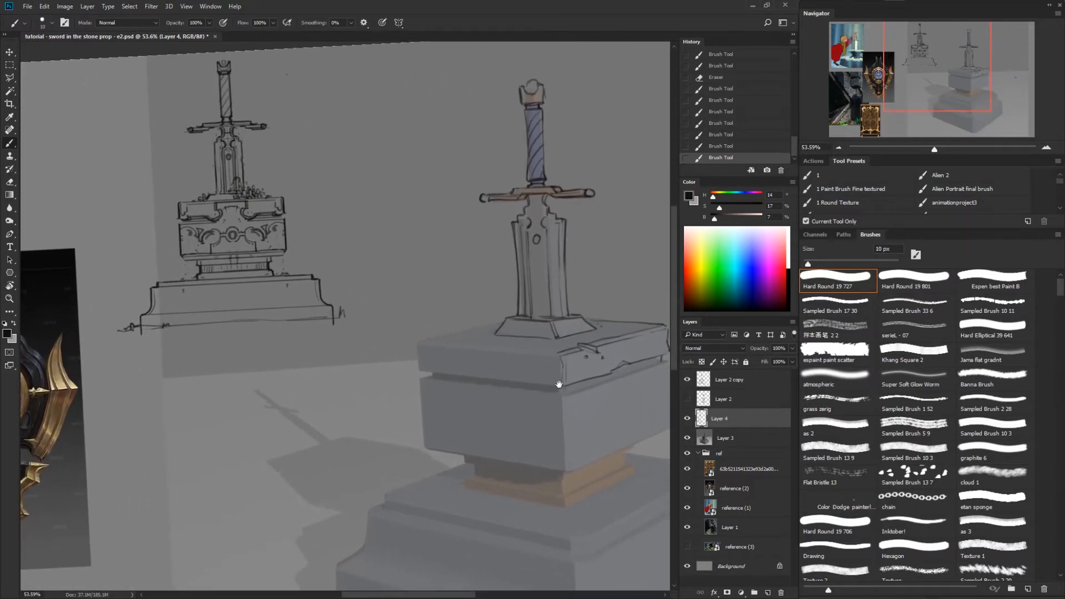
left_click_drag(460, 348, 504, 352)
left_click(510, 353)
left_click_drag(570, 403, 536, 389)
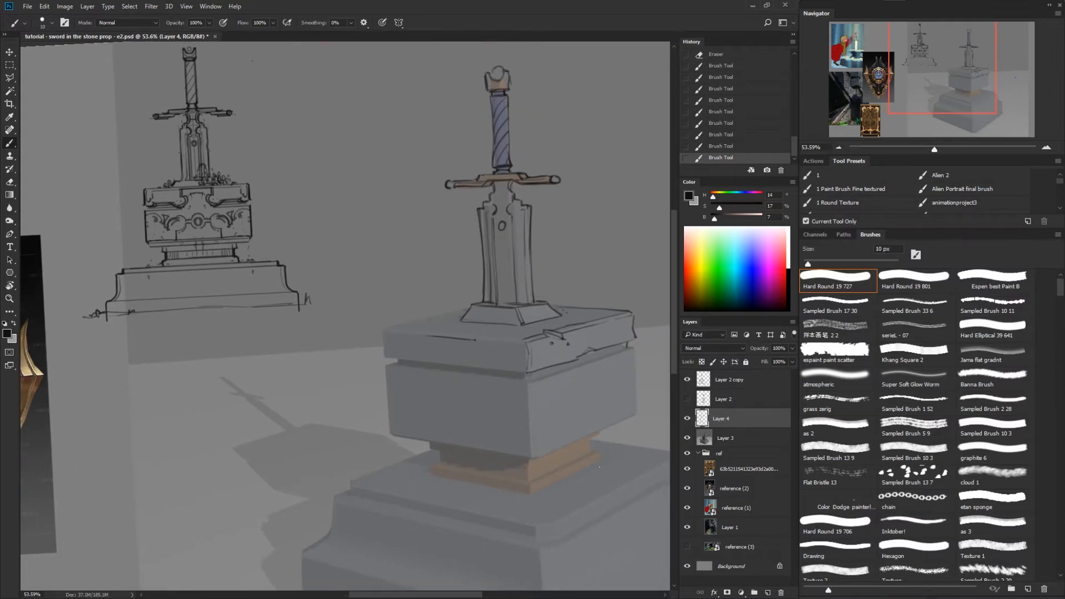
Step: Copy the carved block from the front-view sketch on Layer 2 copy and paste it in place above Layer 3
left_click(704, 383)
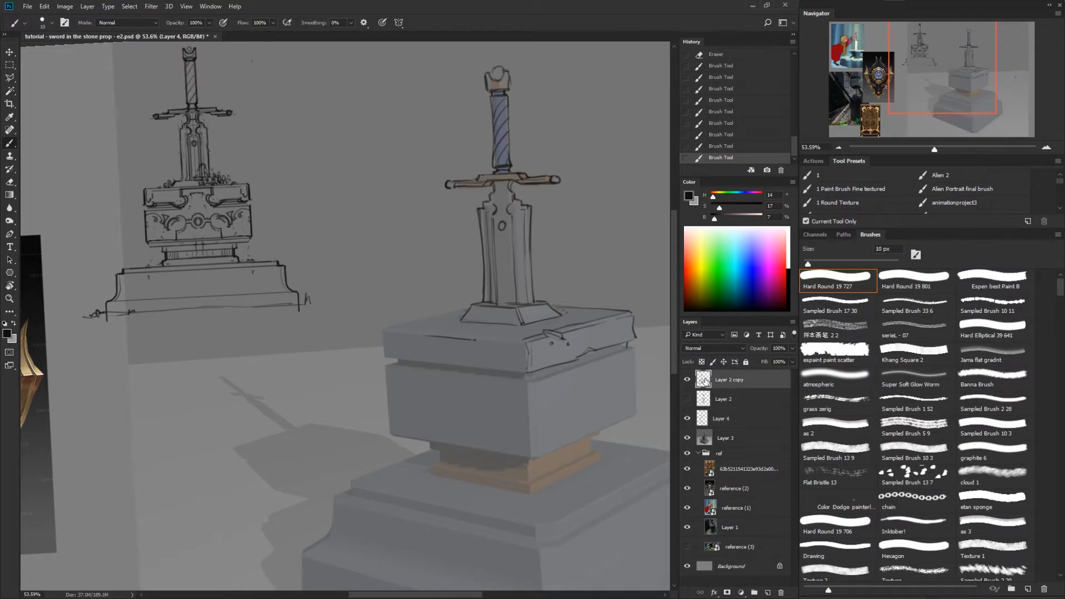
key("l")
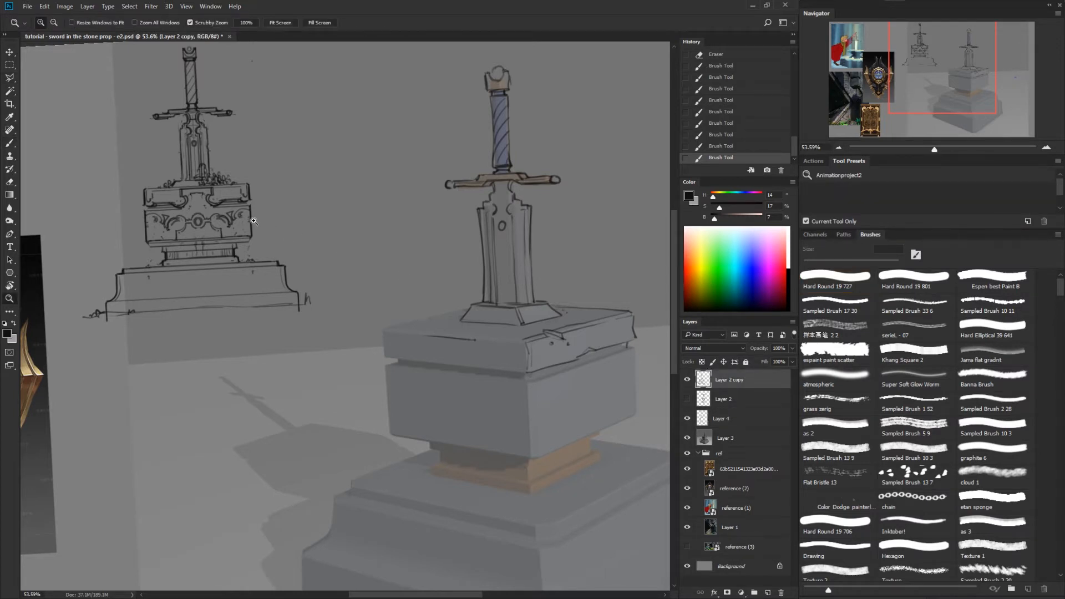
key("shift+l")
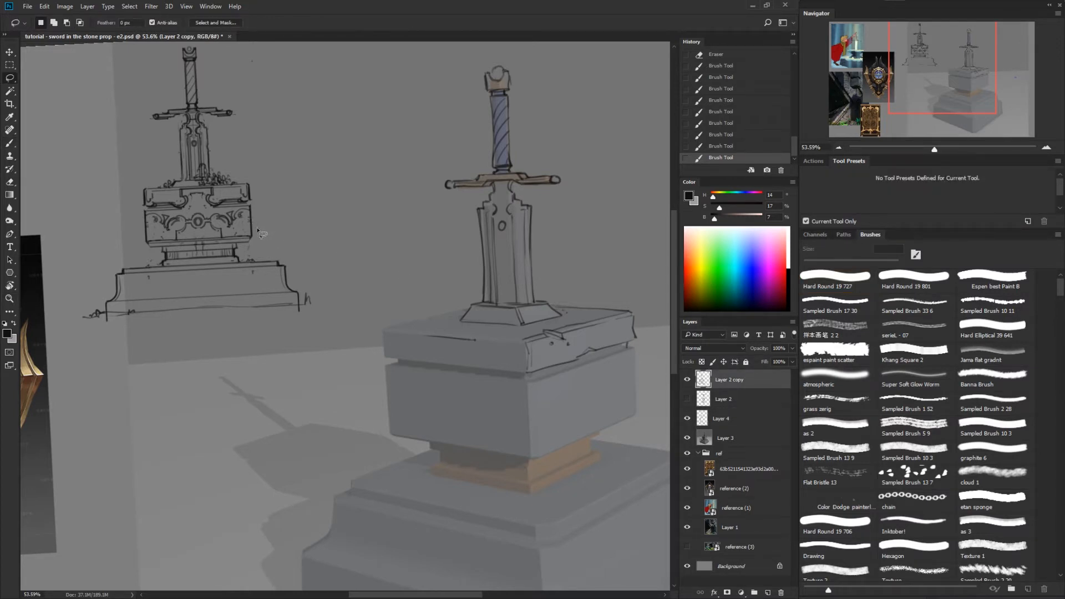
mouse_move(254, 238)
left_mouse_down()
mouse_move(253, 183)
mouse_move(137, 191)
mouse_move(139, 246)
mouse_move(255, 243)
left_mouse_up()
key("ctrl+c")
left_click(708, 437)
key("ctrl+shift+v")
Step: Move the pasted carving onto the pedestal's left face and distort it to follow the block's perspective
key("v")
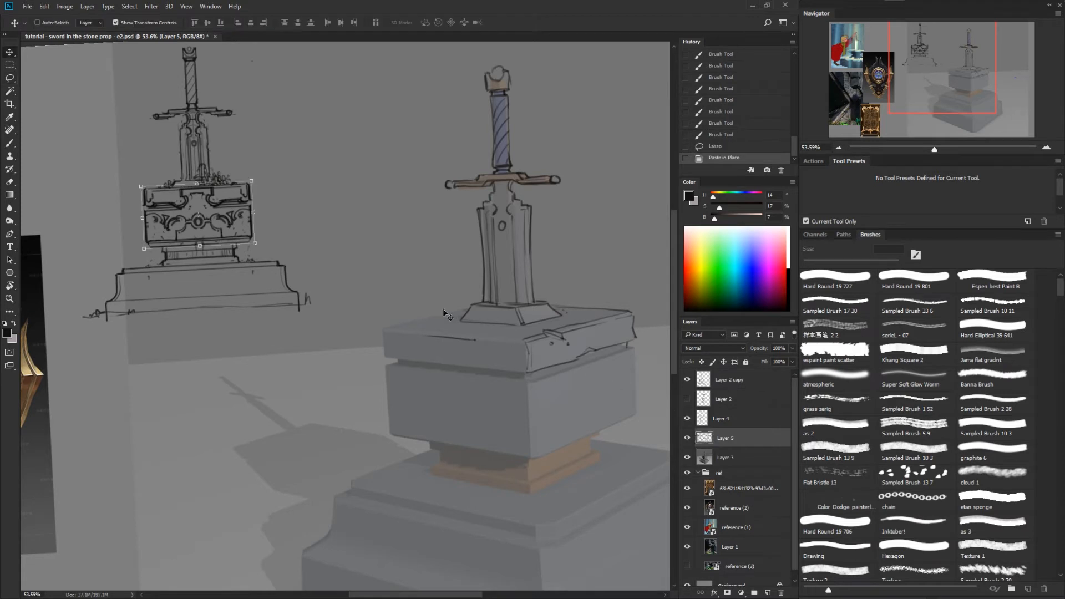
left_click_drag(228, 205, 528, 430)
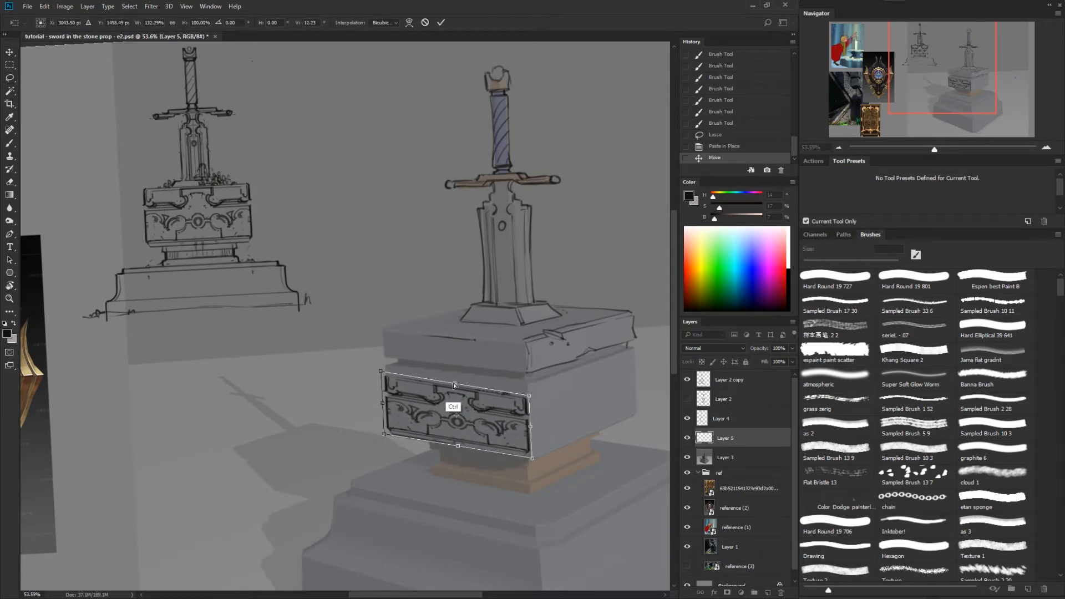
left_click_drag(454, 384, 453, 338)
left_click_drag(526, 349, 526, 341)
left_click_drag(532, 456, 534, 456)
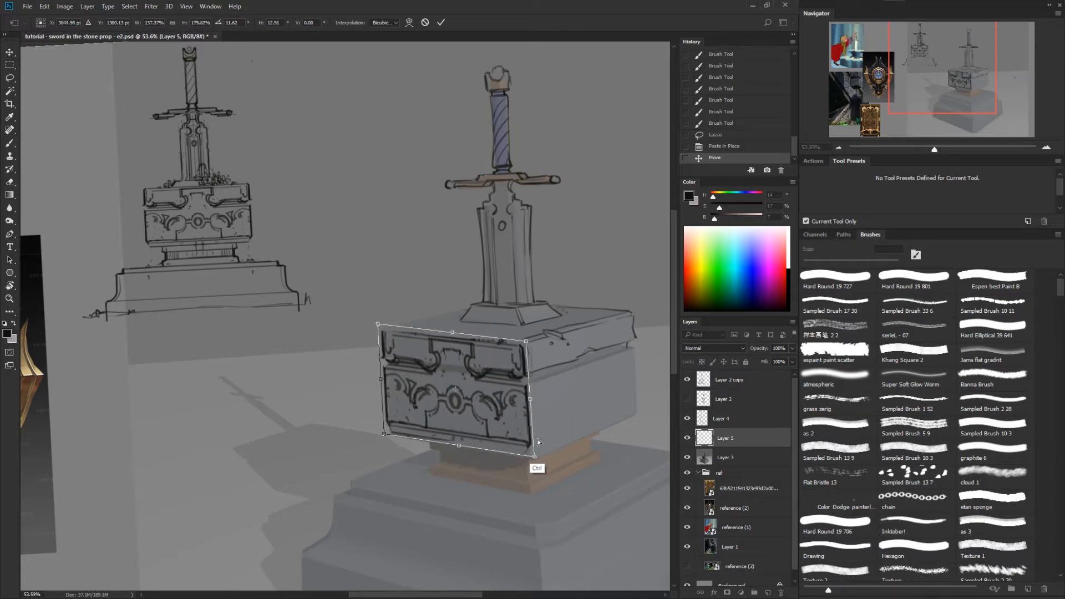
Step: Fine-tune the carving's corners and sides to fit the left face, and lower its layer fill to about 20%
left_click_drag(527, 342, 531, 340)
left_click_drag(535, 457, 538, 467)
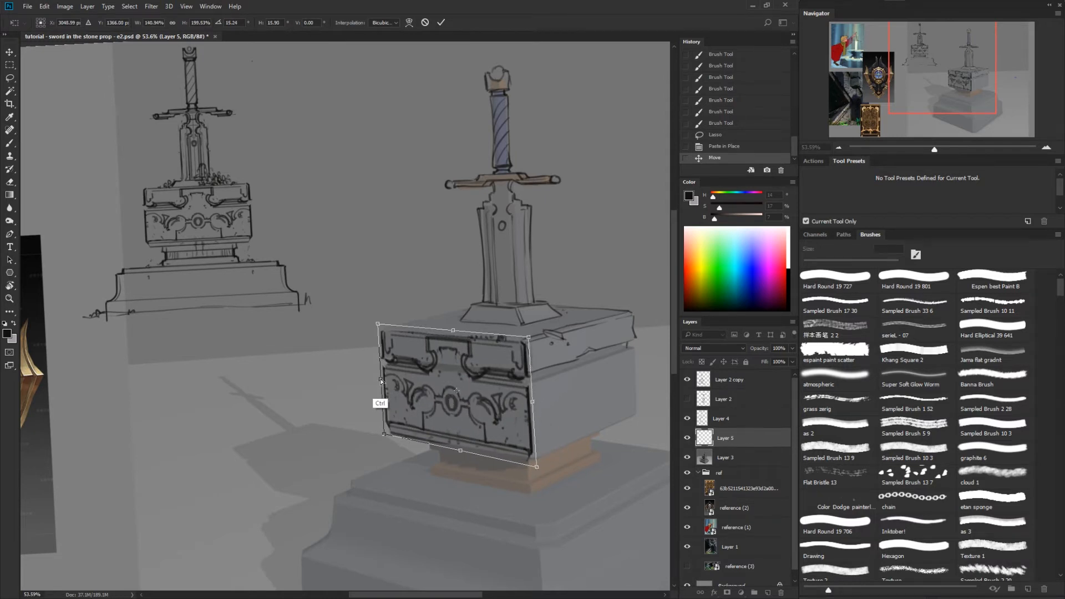
left_click_drag(381, 380, 382, 381)
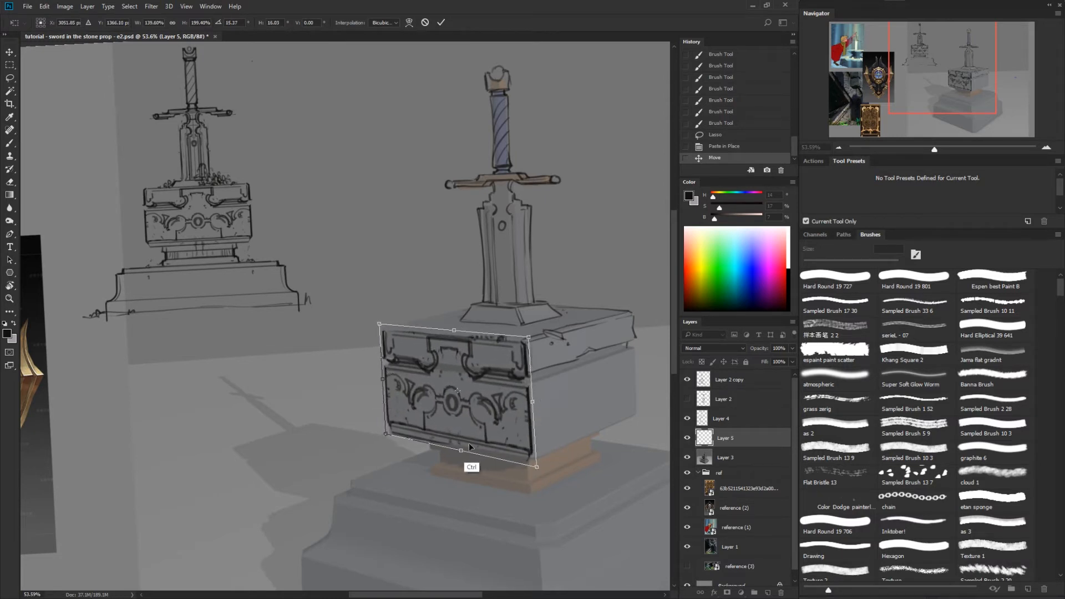
left_click_drag(458, 452, 457, 455)
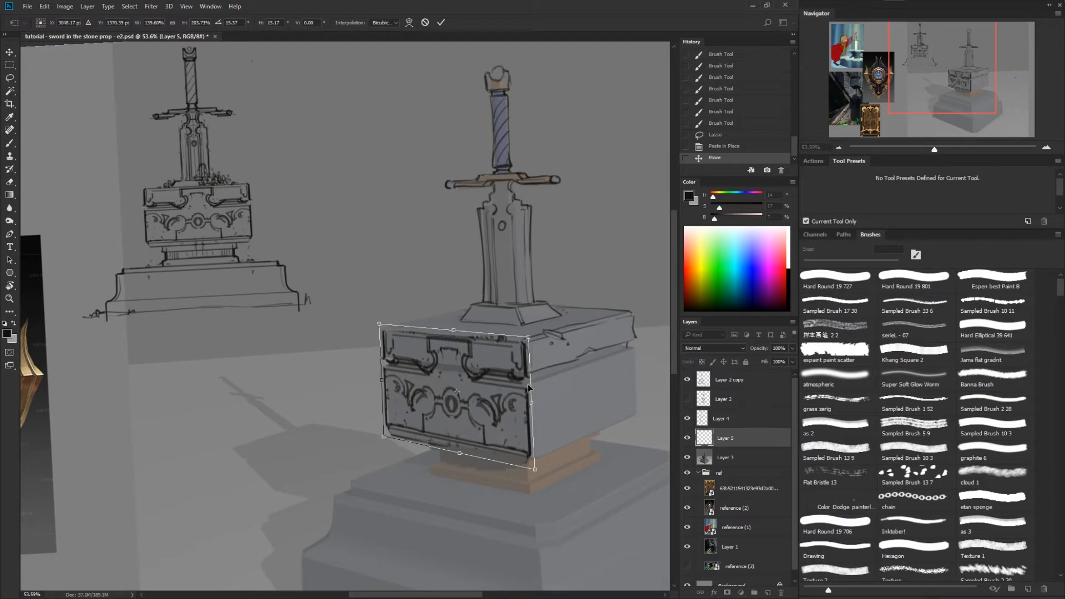
key("Return")
left_click_drag(764, 372, 758, 372)
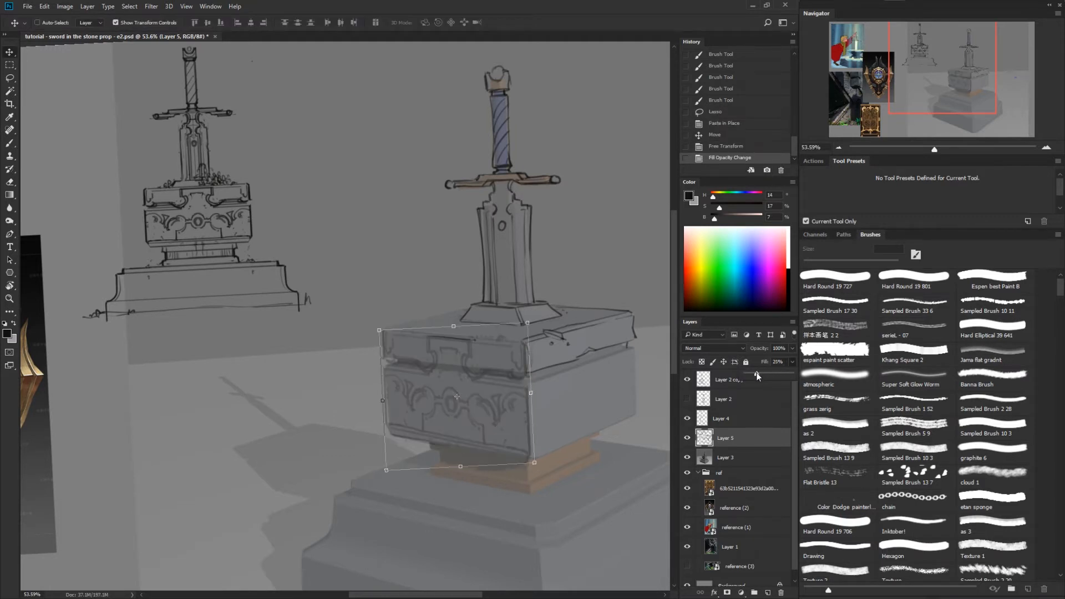
Step: Ink the right side of the bracket on the slab's left face, on Layer 4
left_click(703, 420)
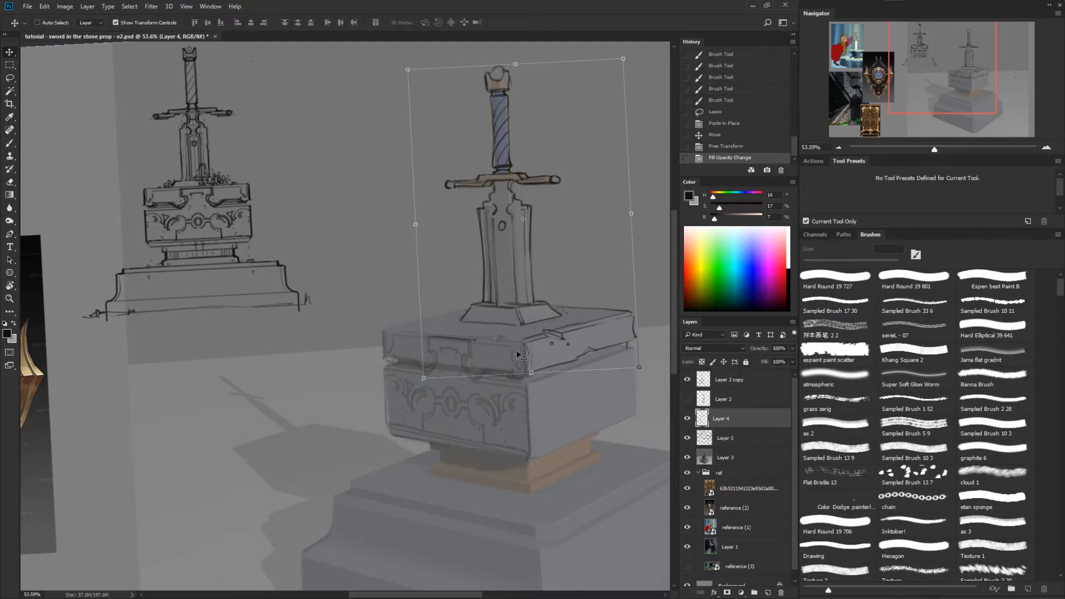
key("b")
mouse_move(473, 359)
left_mouse_down()
mouse_move(471, 339)
mouse_move(473, 374)
mouse_move(471, 357)
mouse_move(397, 333)
left_mouse_up()
key("e")
key("r")
mouse_move(548, 507)
left_mouse_down()
mouse_move(609, 404)
mouse_move(614, 283)
left_mouse_up()
key("b")
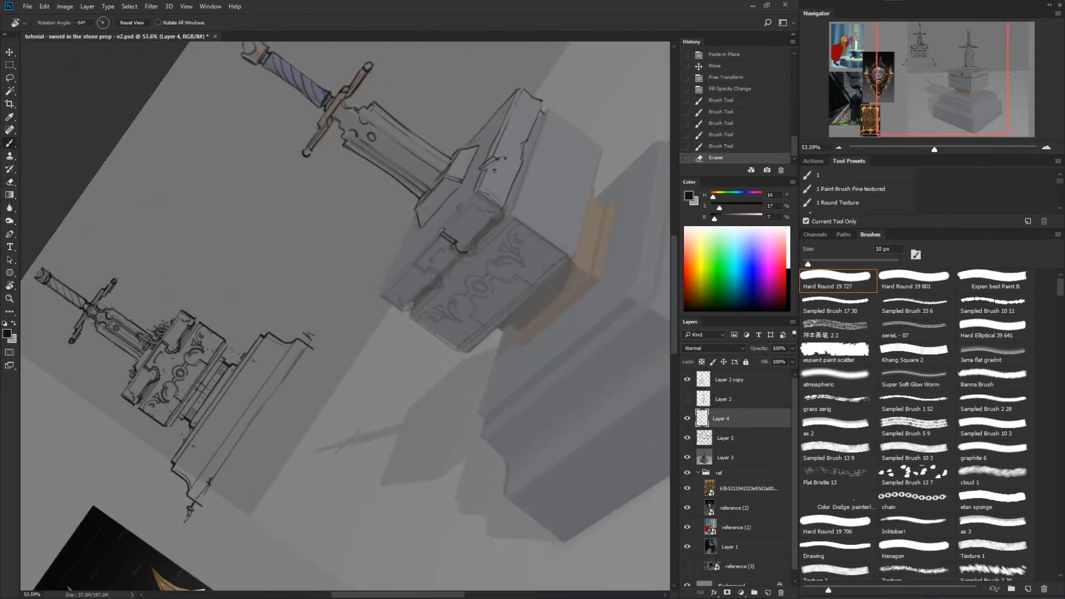
Step: Ink the top edge and curved left side of the bracket on the slab's left face
mouse_move(443, 235)
left_mouse_down()
mouse_move(455, 244)
mouse_move(418, 263)
left_mouse_up()
left_click_drag(443, 237, 415, 264)
left_click_drag(443, 236, 436, 242)
key("r")
left_click_drag(609, 294, 599, 395)
key("Escape")
key("b")
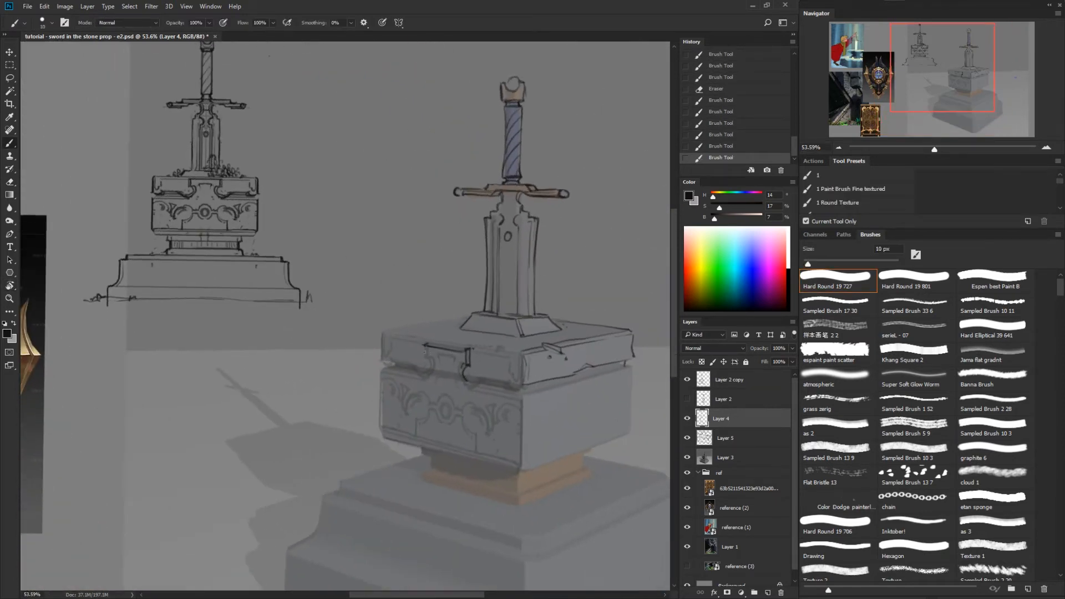
mouse_move(425, 356)
left_mouse_down()
mouse_move(480, 325)
mouse_move(465, 366)
left_mouse_up()
key("e")
key("b")
left_click_drag(467, 365, 465, 367)
mouse_move(466, 368)
left_mouse_down()
mouse_move(498, 404)
mouse_move(464, 369)
left_mouse_up()
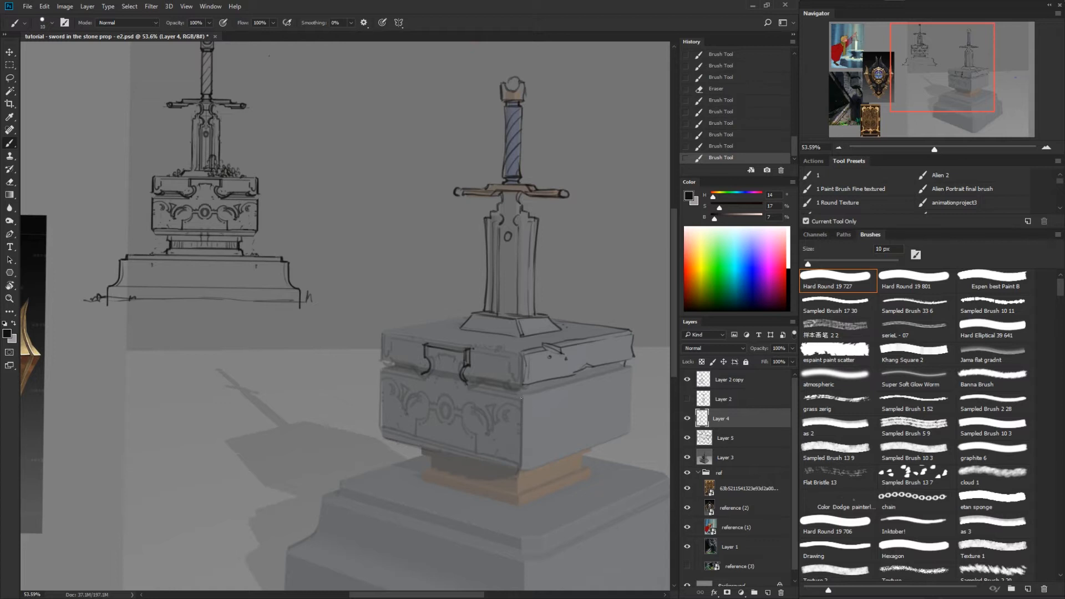
Step: Draw the lower block's upper edge from the bracket to the near corner, and double the vertical corner line
mouse_move(525, 396)
left_mouse_down()
mouse_move(470, 387)
mouse_move(495, 390)
left_mouse_up()
key("ctrl+z")
key("ctrl+z")
key("e")
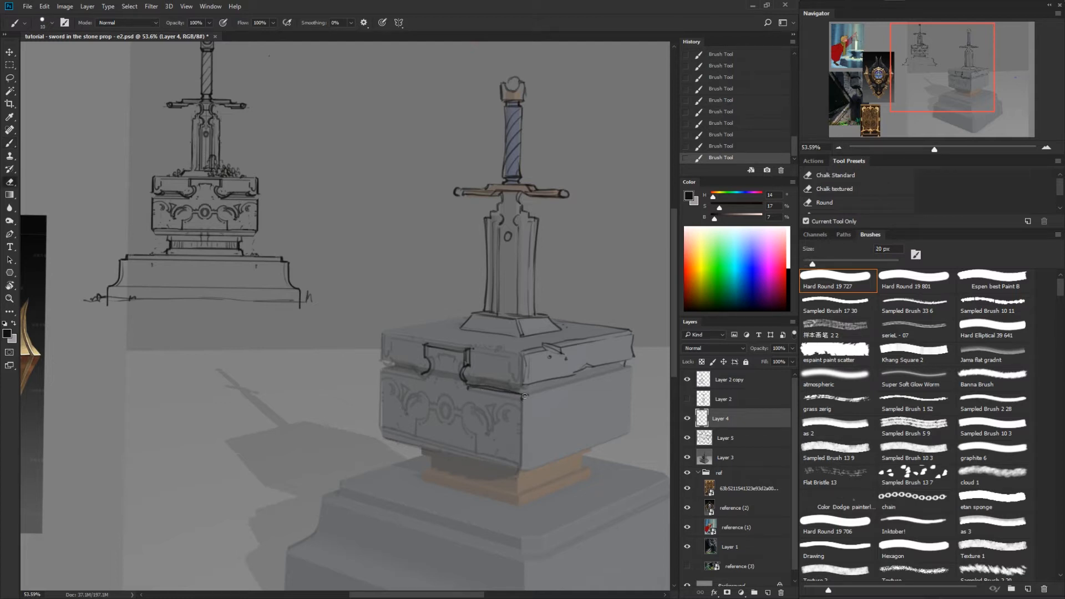
left_click_drag(528, 394, 524, 469)
key("b")
left_click_drag(519, 398, 519, 460)
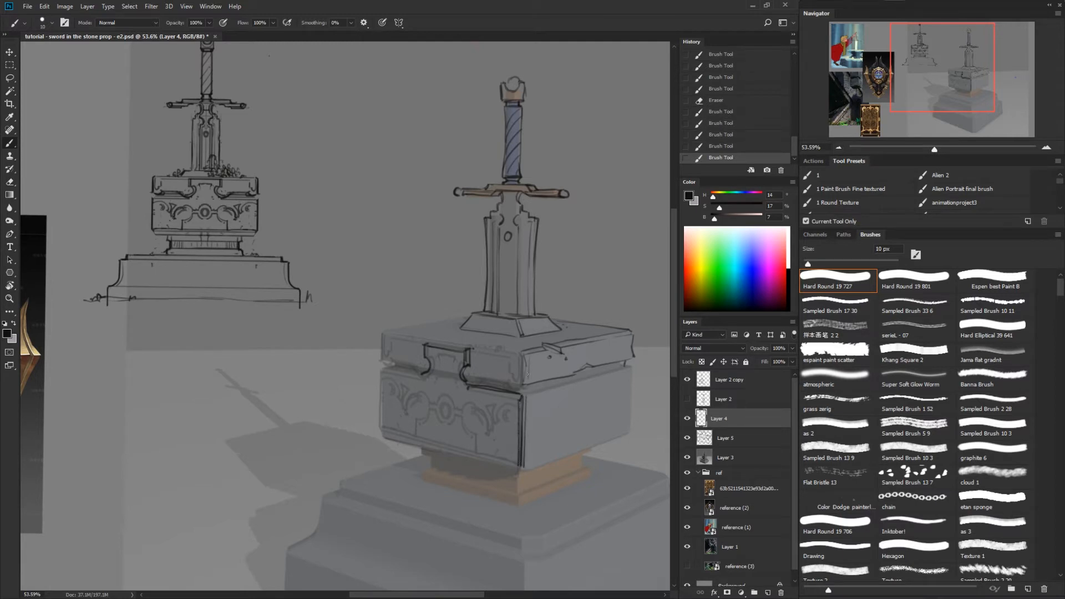
left_click_drag(522, 392, 521, 465)
left_click_drag(516, 415, 517, 456)
left_click_drag(522, 398, 516, 428)
Step: Refine the bracket's outline and clean up its stray lines with small brush and eraser strokes
key("e")
key("b")
left_click_drag(465, 360, 467, 364)
key("r")
left_click_drag(457, 436, 560, 243)
key("e")
mouse_move(425, 242)
left_mouse_down()
mouse_move(415, 255)
mouse_move(430, 229)
mouse_move(412, 253)
left_mouse_up()
key("b")
key("r")
left_click_drag(562, 253, 527, 440)
left_click_drag(510, 350, 502, 392)
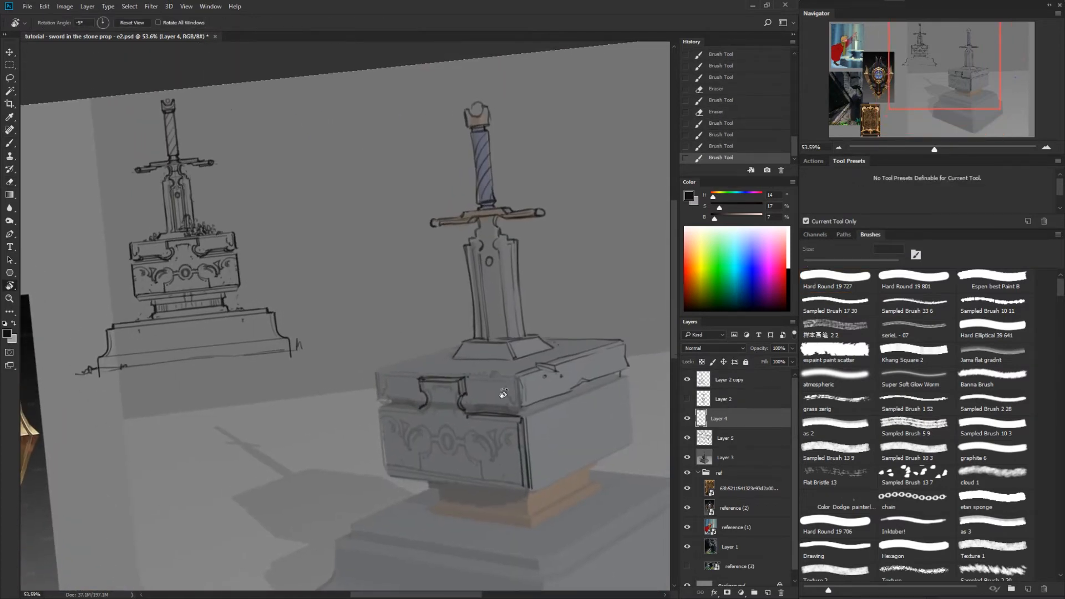
Step: Extend the bracket as a strap across the slab's top to the sword's base, with cross lines on it
key("e")
mouse_move(439, 375)
left_mouse_down()
mouse_move(480, 349)
mouse_move(473, 366)
mouse_move(425, 373)
mouse_move(476, 356)
mouse_move(415, 373)
mouse_move(502, 360)
mouse_move(478, 368)
mouse_move(495, 360)
mouse_move(464, 358)
mouse_move(484, 342)
left_mouse_up()
key("b")
key("ctrl+z")
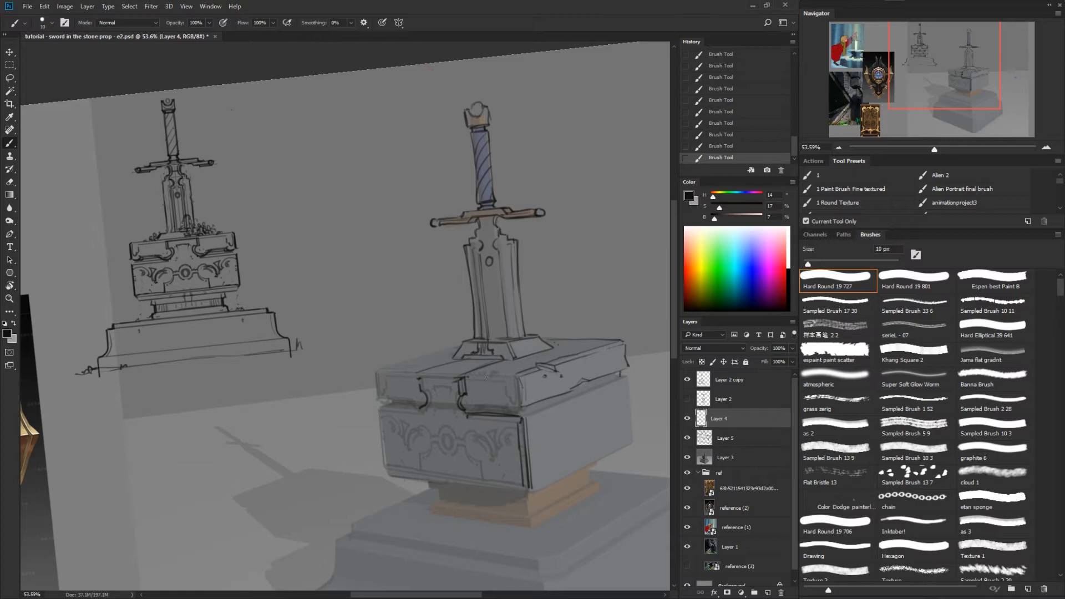
mouse_move(493, 359)
left_mouse_down()
mouse_move(456, 372)
mouse_move(461, 380)
mouse_move(433, 378)
mouse_move(468, 370)
mouse_move(459, 379)
mouse_move(421, 385)
left_mouse_up()
key("e")
key("b")
Step: Trace the wavy scroll ornament across the lower block's left face over the faded carving
mouse_move(420, 373)
left_mouse_down()
mouse_move(503, 358)
mouse_move(461, 390)
mouse_move(422, 377)
mouse_move(474, 414)
mouse_move(448, 435)
mouse_move(462, 440)
mouse_move(474, 432)
mouse_move(434, 440)
left_mouse_up()
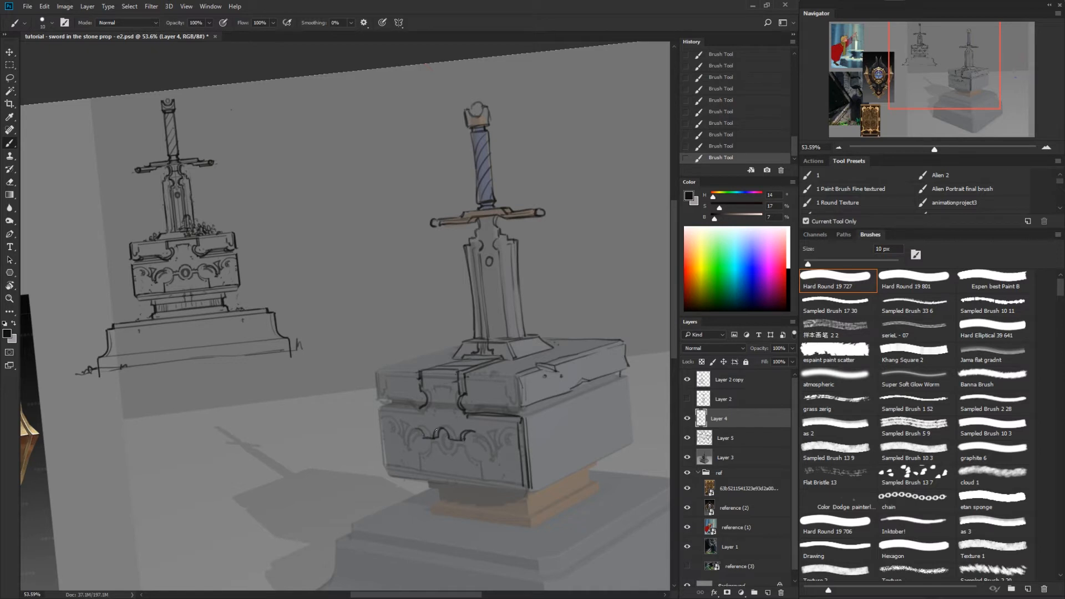
mouse_move(423, 438)
left_mouse_down()
mouse_move(410, 445)
mouse_move(496, 453)
left_mouse_up()
key("e")
key("b")
mouse_move(504, 436)
left_mouse_down()
mouse_move(508, 428)
mouse_move(503, 439)
left_mouse_up()
key("e")
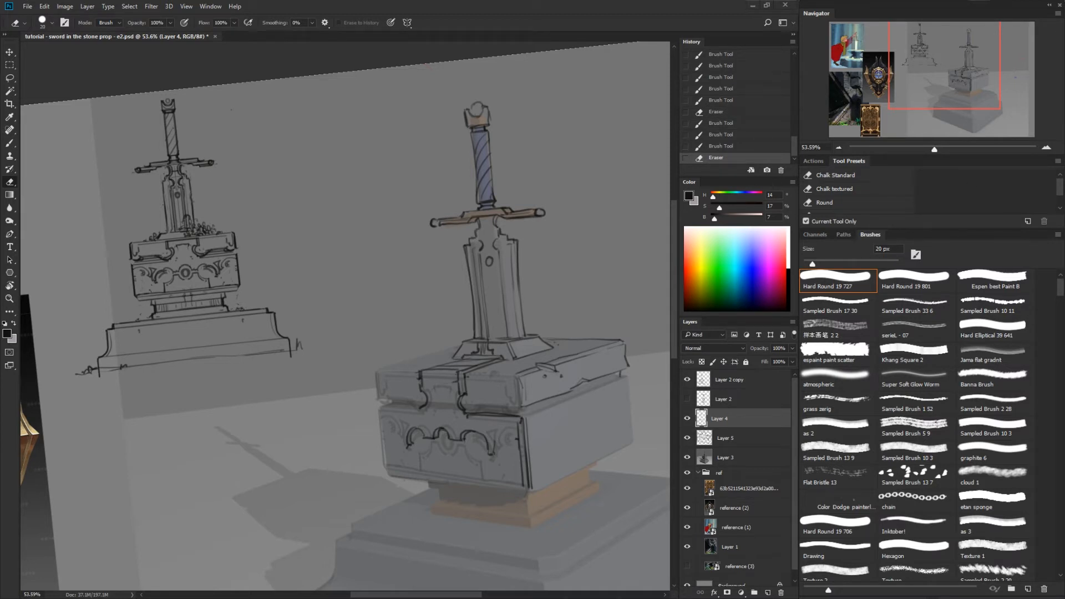
key("b")
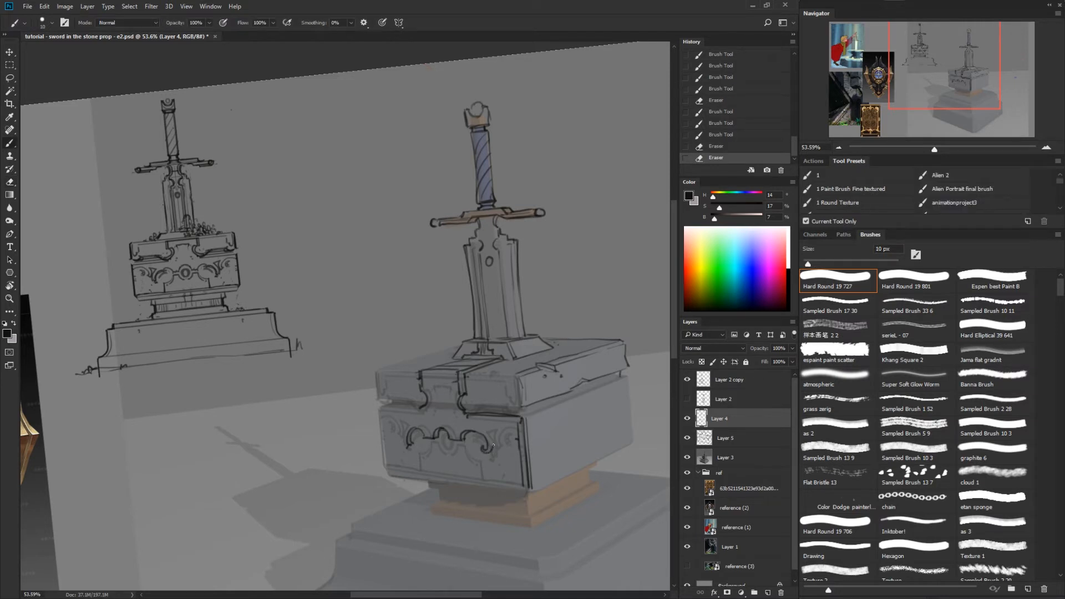
left_click_drag(494, 442, 498, 451)
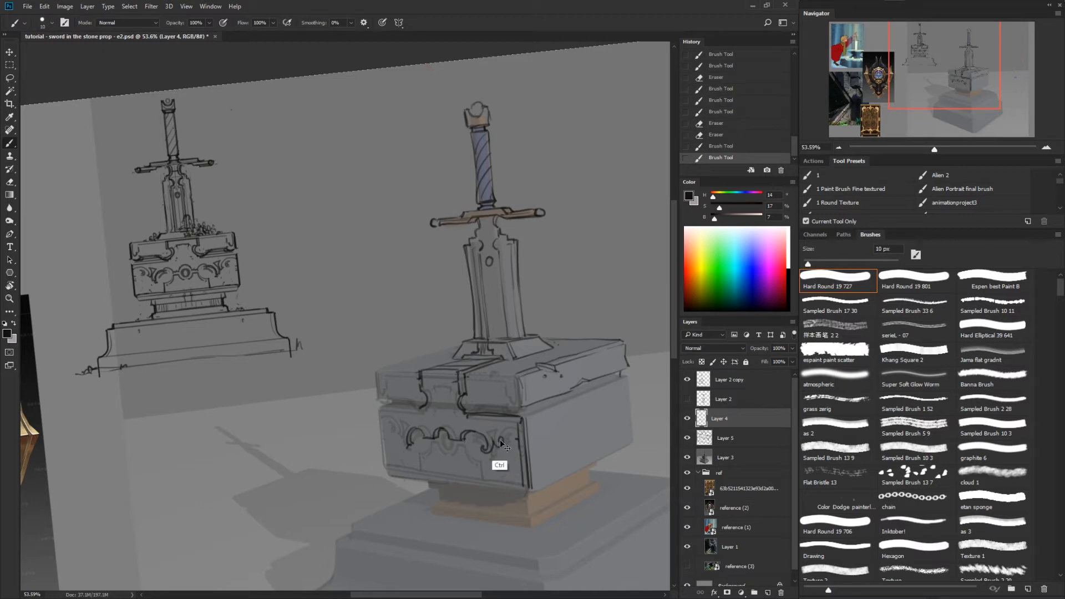
Step: Draw the spiral curls at the right and left ends of the scroll ornament
left_click(489, 433)
left_click(490, 435)
left_click_drag(498, 441, 502, 430)
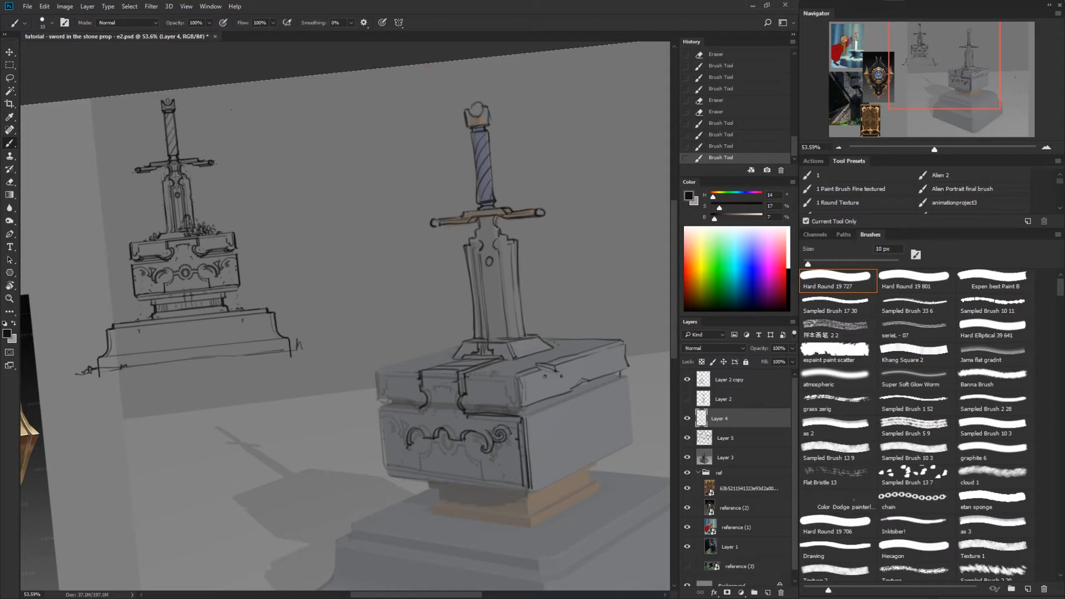
left_click(493, 429)
left_click(421, 439)
mouse_move(397, 440)
left_mouse_down()
mouse_move(416, 443)
mouse_move(381, 429)
mouse_move(418, 408)
left_mouse_up()
key("e")
key("b")
key("e")
key("b")
Step: Outline the left and upper edges of the lower block's carved face
key("r")
left_click_drag(475, 381, 369, 546)
key("e")
left_click_drag(281, 389, 293, 424)
key("b")
left_click_drag(277, 389, 294, 429)
left_click_drag(305, 422, 489, 358)
Step: Draw the inner border of the carved face and the left part of its bottom edge
key("r")
mouse_move(541, 426)
left_mouse_down()
mouse_move(582, 371)
mouse_move(502, 202)
left_mouse_up()
key("b")
left_click_drag(412, 251, 410, 288)
left_click_drag(455, 316, 412, 360)
key("r")
left_click_drag(614, 373, 345, 508)
key("b")
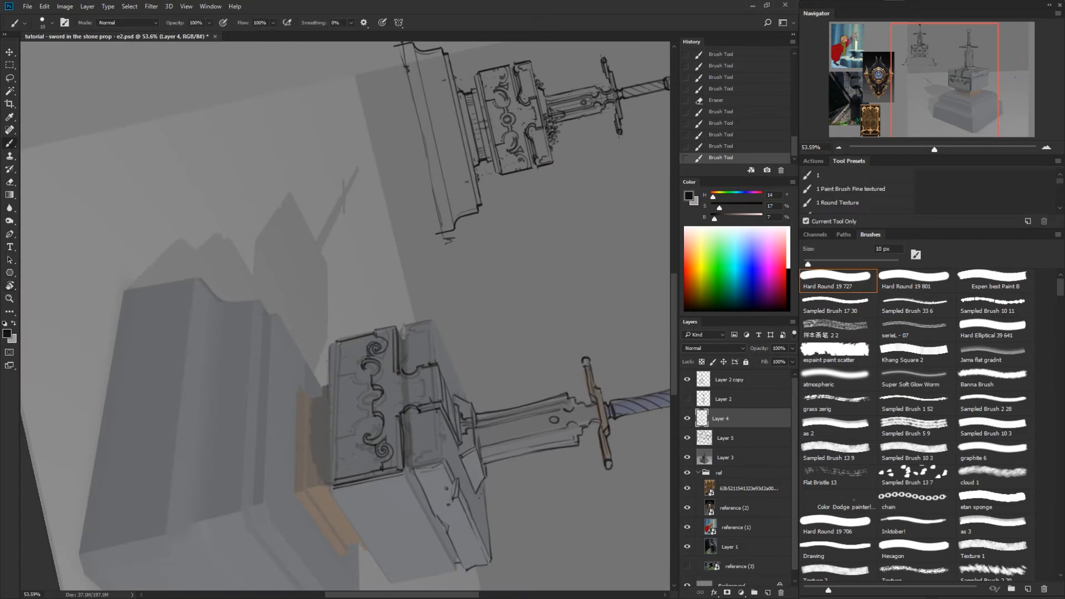
left_click_drag(335, 343, 330, 366)
left_click_drag(329, 345, 326, 380)
Step: Outline the two raised corner panels beneath the scroll ornament on the carved face
key("r")
left_click_drag(350, 481, 556, 354)
key("b")
mouse_move(401, 336)
left_mouse_down()
mouse_move(392, 361)
mouse_move(447, 390)
left_mouse_up()
key("r")
mouse_move(556, 427)
left_mouse_down()
mouse_move(600, 281)
mouse_move(550, 183)
left_mouse_up()
key("b")
mouse_move(460, 263)
left_mouse_down()
mouse_move(501, 240)
mouse_move(531, 402)
left_mouse_up()
key("r")
key("b")
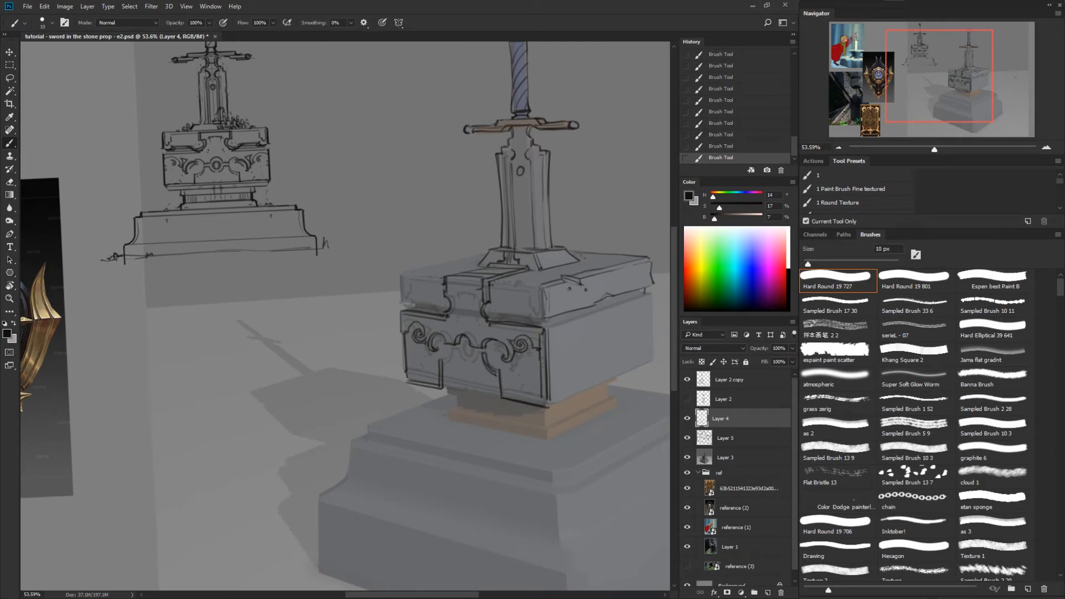
Step: Join the right corner panel's inner edge to the scroll ornament with a curve, and clean up the panel's lower corner
left_click_drag(496, 376, 498, 394)
key("e")
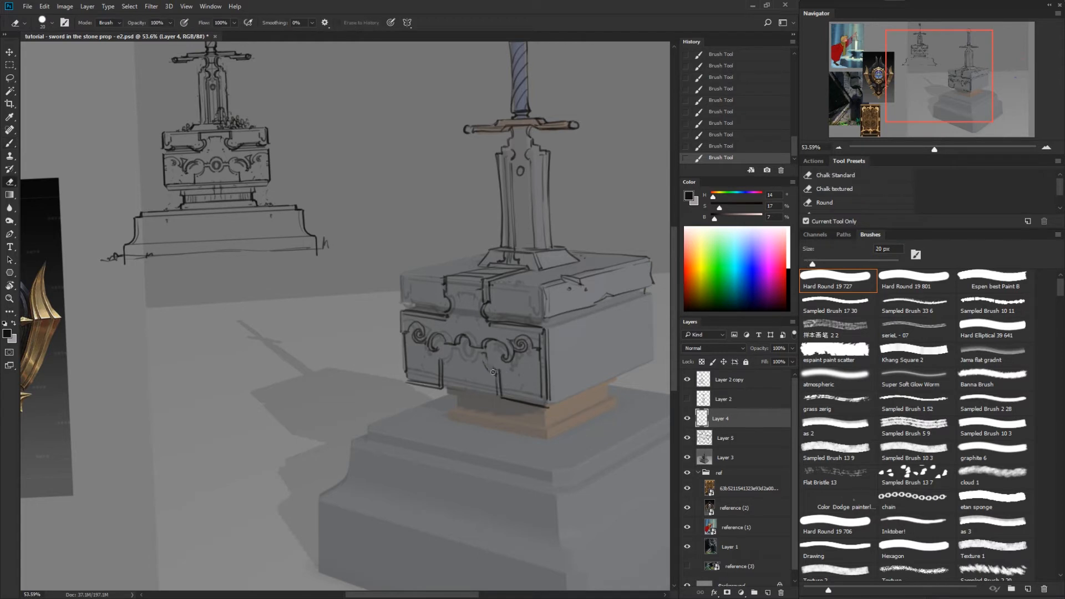
mouse_move(493, 370)
left_mouse_down()
mouse_move(439, 359)
mouse_move(492, 359)
left_mouse_up()
key("b")
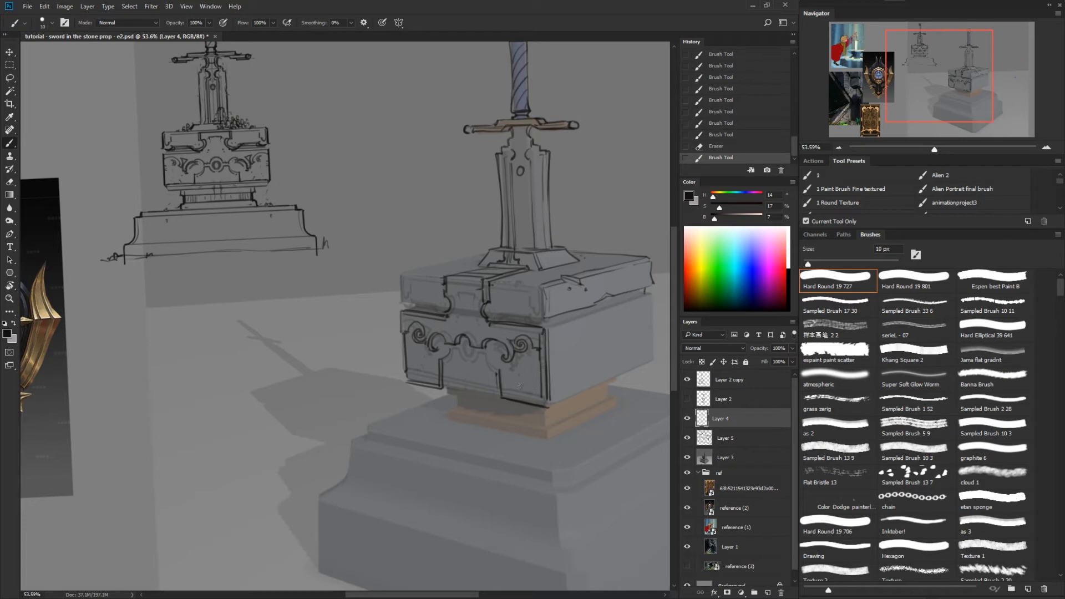
key("e")
mouse_move(505, 399)
left_mouse_down()
mouse_move(539, 406)
mouse_move(503, 401)
mouse_move(502, 388)
mouse_move(497, 399)
mouse_move(547, 403)
mouse_move(501, 401)
left_mouse_up()
key("b")
key("e")
key("b")
key("ctrl+z")
key("e")
Step: Redraw the bottom edge of the carved face between and beneath the corner panels, erasing stray marks
key("r")
left_click_drag(529, 462, 558, 199)
key("b")
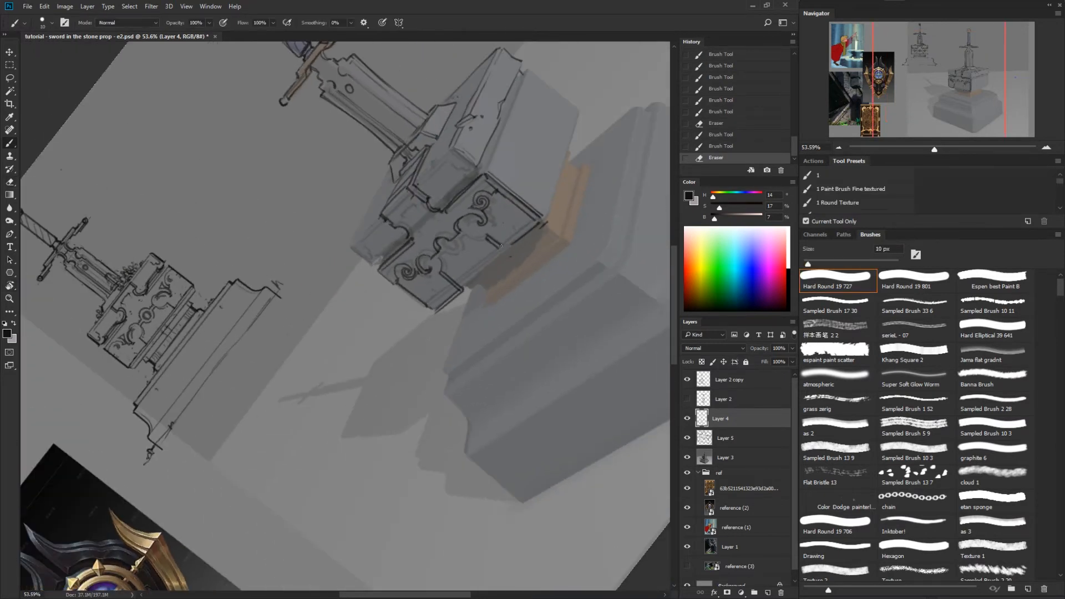
left_click_drag(501, 246, 539, 222)
key("e")
key("b")
mouse_move(501, 249)
left_mouse_down()
mouse_move(532, 227)
mouse_move(502, 249)
left_mouse_up()
mouse_move(463, 289)
left_mouse_down()
mouse_move(438, 308)
mouse_move(462, 291)
mouse_move(448, 289)
left_mouse_up()
key("e")
key("b")
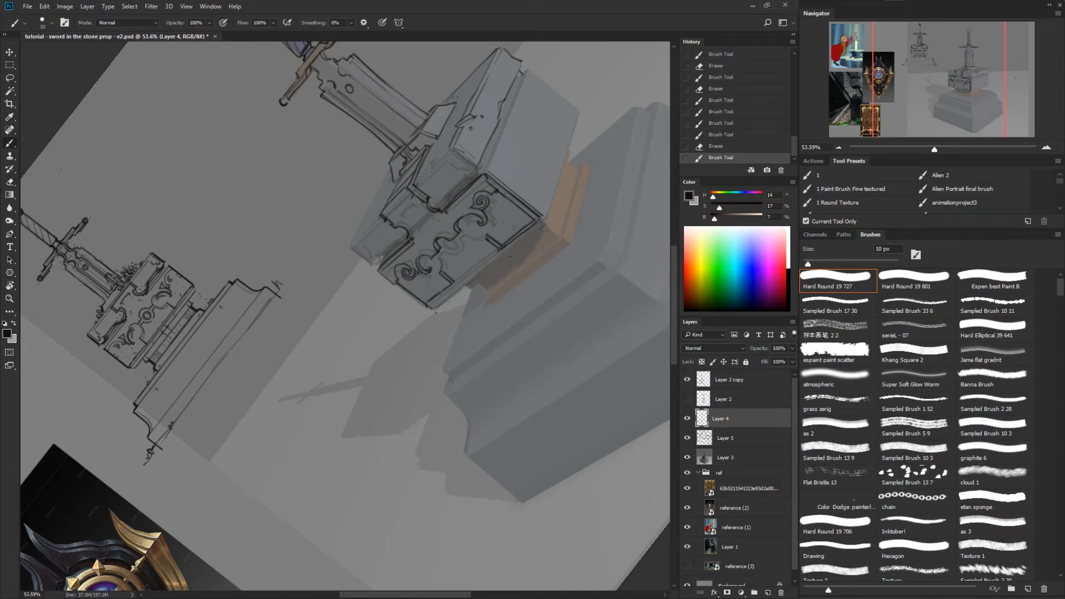
Step: Clean up and restate the carved face's lower border and its bottom corners
key("r")
mouse_move(511, 254)
left_mouse_down()
mouse_move(513, 373)
mouse_move(453, 374)
left_mouse_up()
key("e")
key("b")
key("space")
left_click_drag(530, 365, 546, 392)
key("e")
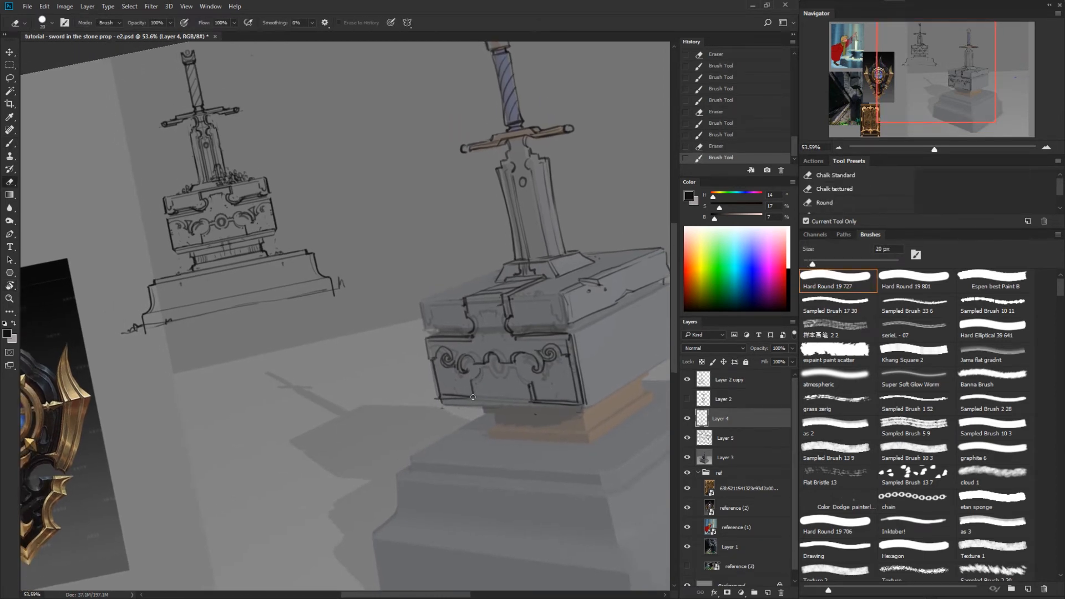
mouse_move(474, 397)
left_mouse_down()
mouse_move(439, 397)
mouse_move(471, 396)
mouse_move(439, 396)
mouse_move(439, 405)
mouse_move(587, 406)
left_mouse_up()
key("b")
left_click(439, 406)
key("r")
mouse_move(522, 274)
left_mouse_down()
mouse_move(513, 345)
mouse_move(377, 419)
left_mouse_up()
key("space")
mouse_move(377, 419)
left_mouse_down()
mouse_move(435, 375)
mouse_move(507, 292)
left_mouse_up()
key("e")
left_click_drag(394, 378, 394, 436)
Step: Draw the oval ring at the centre of the scroll ornament and touch up the carved face's lower edge
key("r")
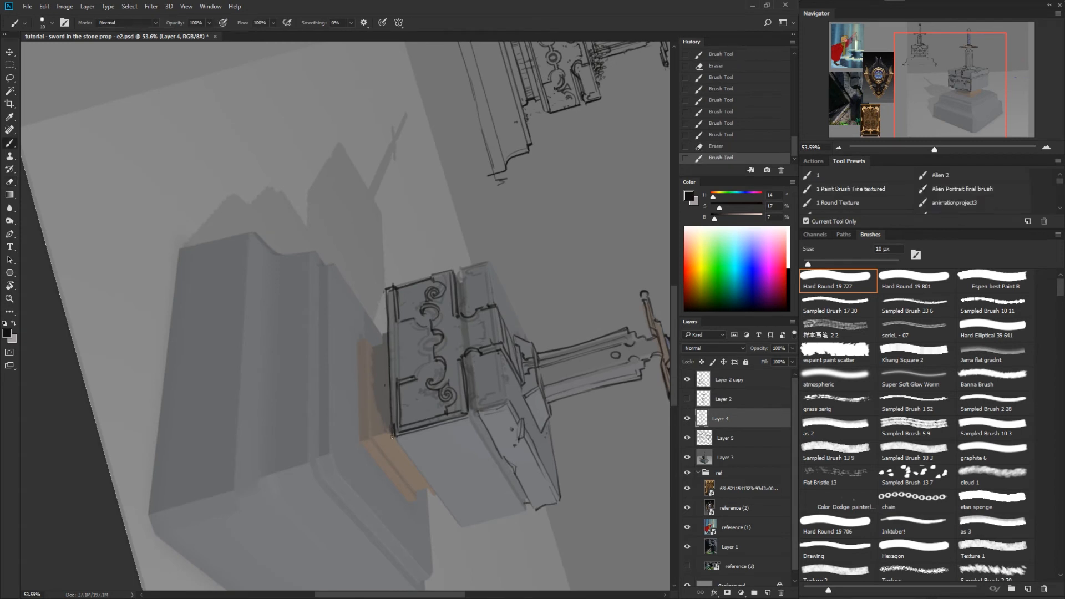
left_click_drag(418, 514, 592, 272)
key("space")
mouse_move(474, 252)
left_mouse_down()
mouse_move(564, 360)
mouse_move(498, 370)
mouse_move(496, 388)
mouse_move(492, 358)
mouse_move(488, 368)
mouse_move(515, 373)
mouse_move(524, 394)
mouse_move(503, 370)
left_mouse_up()
key("b")
key("r")
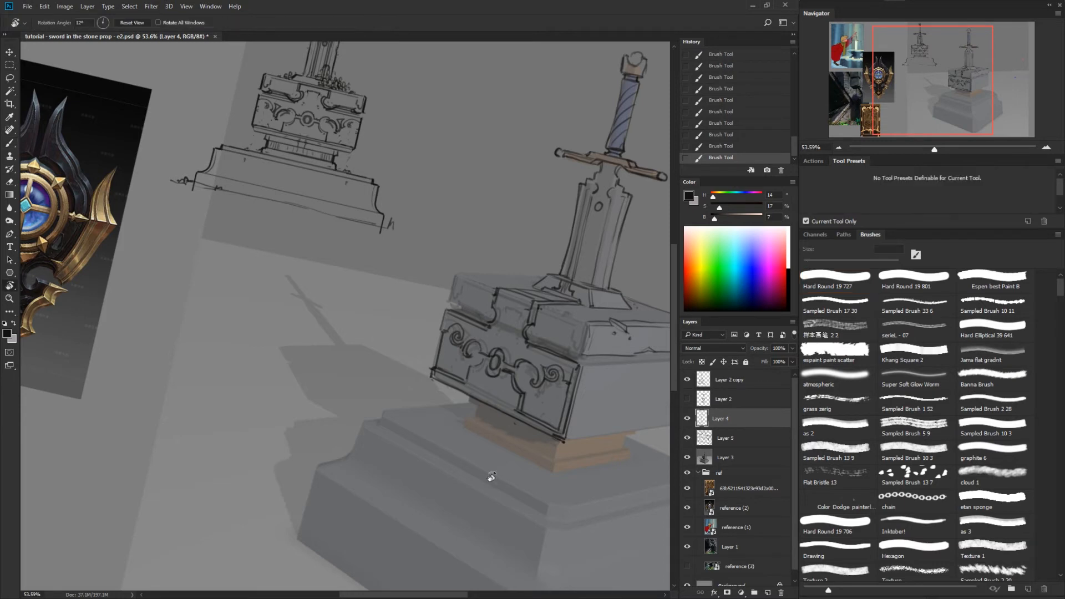
left_click_drag(490, 475, 492, 186)
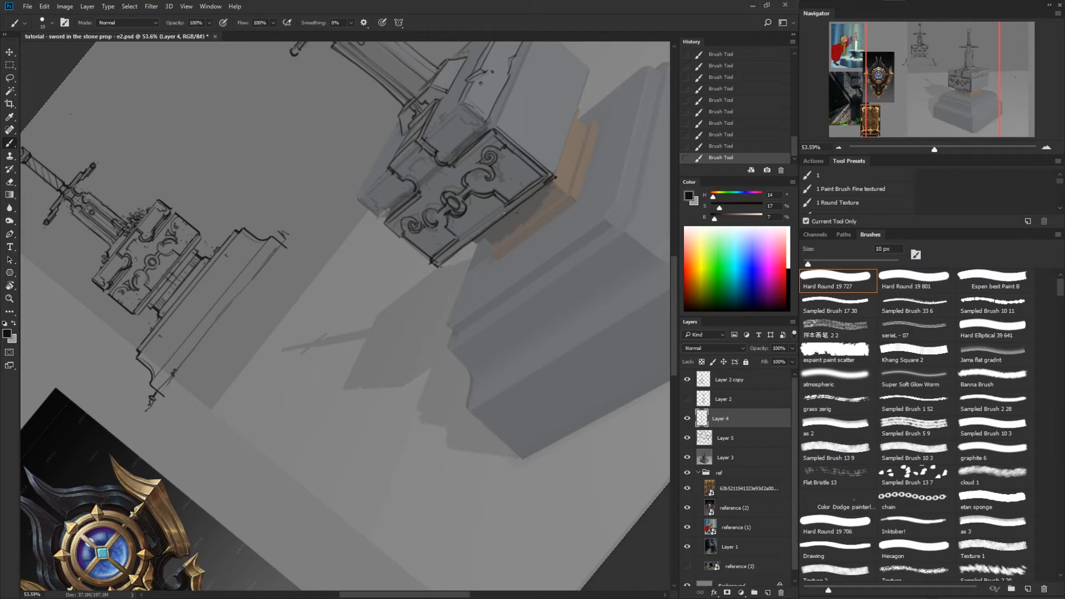
left_click_drag(504, 212, 548, 395)
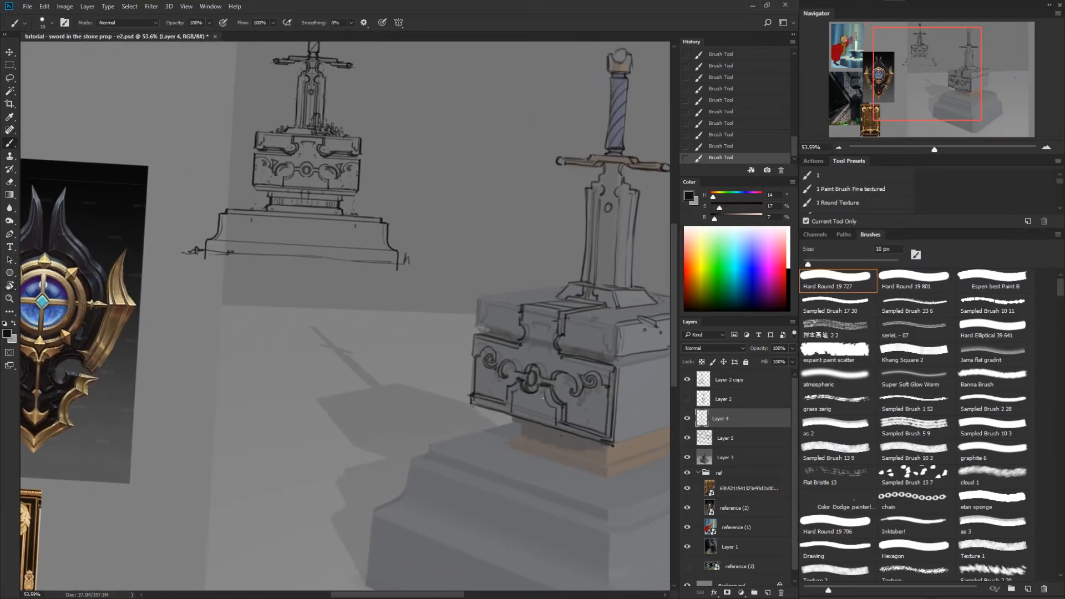
Step: Tidy the left corner panel and the carved face's bottom edge with short eraser and brush strokes
key("e")
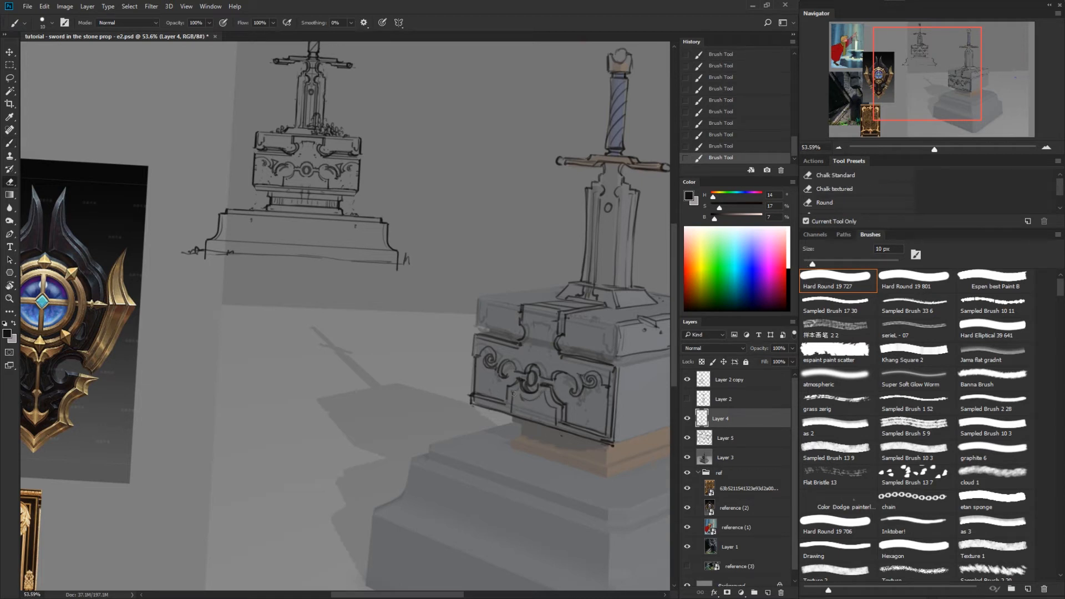
left_click_drag(512, 396, 517, 392)
left_click_drag(544, 447, 533, 478)
key("b")
key("e")
mouse_move(508, 424)
left_mouse_down()
mouse_move(503, 408)
mouse_move(494, 434)
left_mouse_up()
key("b")
key("e")
left_click_drag(501, 414, 498, 437)
key("b")
key("b")
Step: Outline the lower block's plain right face with bottom, top and far vertical edges and an inner border
left_click_drag(565, 491, 356, 480)
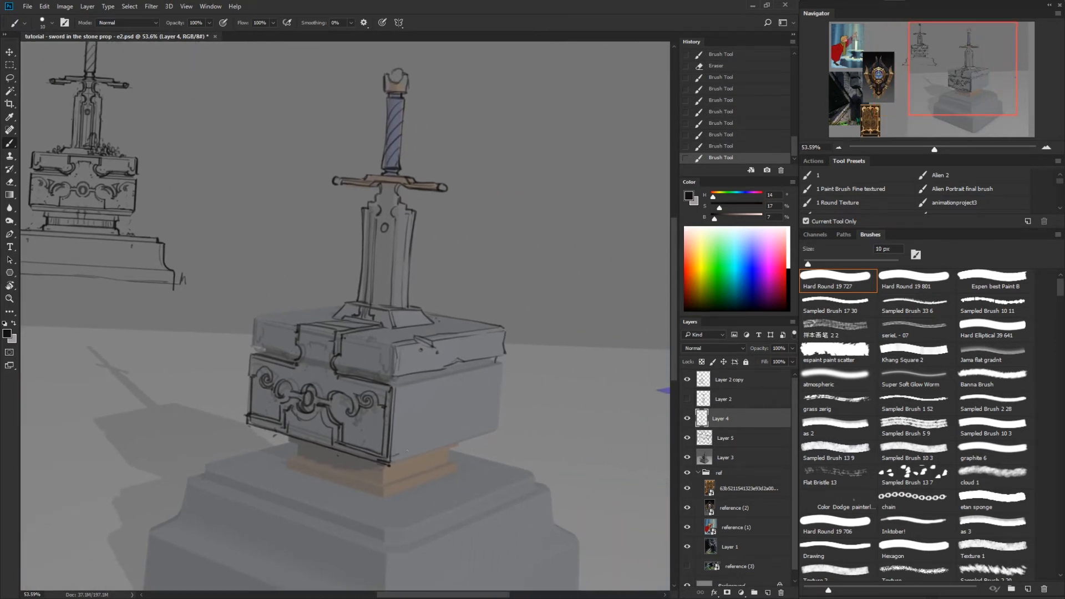
mouse_move(407, 451)
left_mouse_down()
mouse_move(499, 423)
mouse_move(501, 431)
left_mouse_up()
left_click_drag(396, 393, 503, 369)
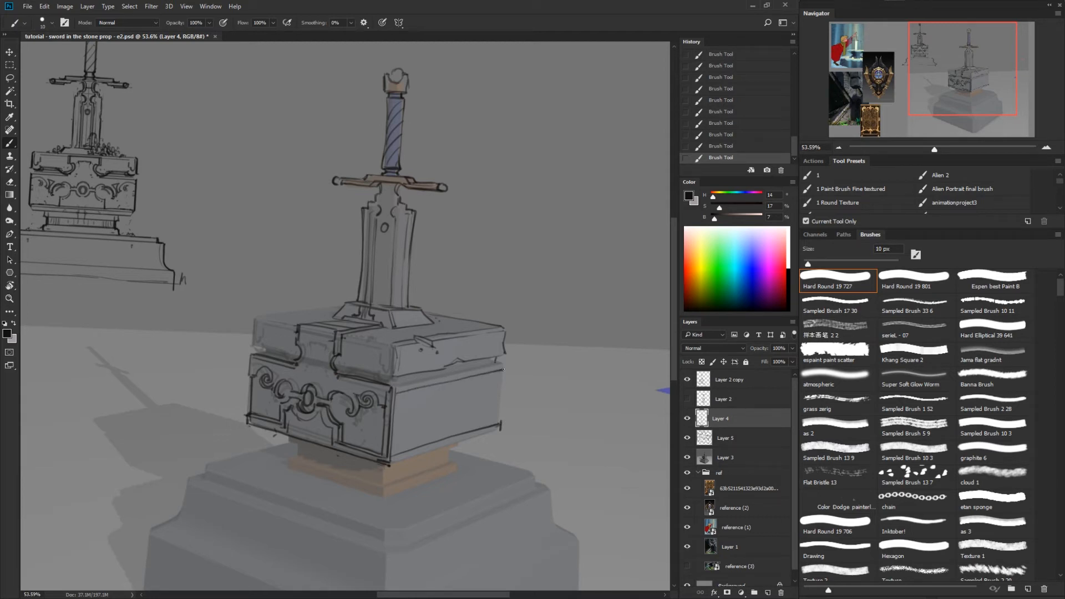
left_click_drag(417, 381, 500, 361)
left_click_drag(498, 370, 501, 422)
key("e")
key("b")
left_click_drag(498, 369, 500, 424)
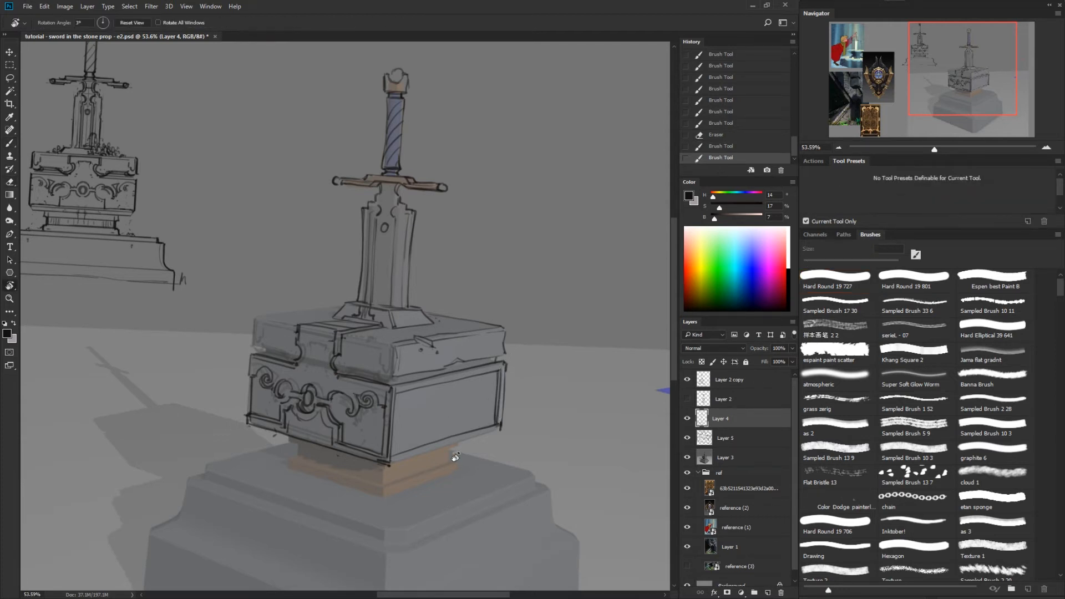
Step: Strengthen the near vertical line of the inner border on the lower block's right face
mouse_move(401, 393)
left_mouse_down()
mouse_move(398, 457)
mouse_move(397, 395)
mouse_move(396, 452)
mouse_move(400, 426)
left_mouse_up()
key("e")
key("b")
left_click_drag(444, 487, 511, 501)
Step: Outline the upper slab's right front panel and erase the rough crack marks on the slab's side face
key("r")
left_click_drag(524, 438, 571, 321)
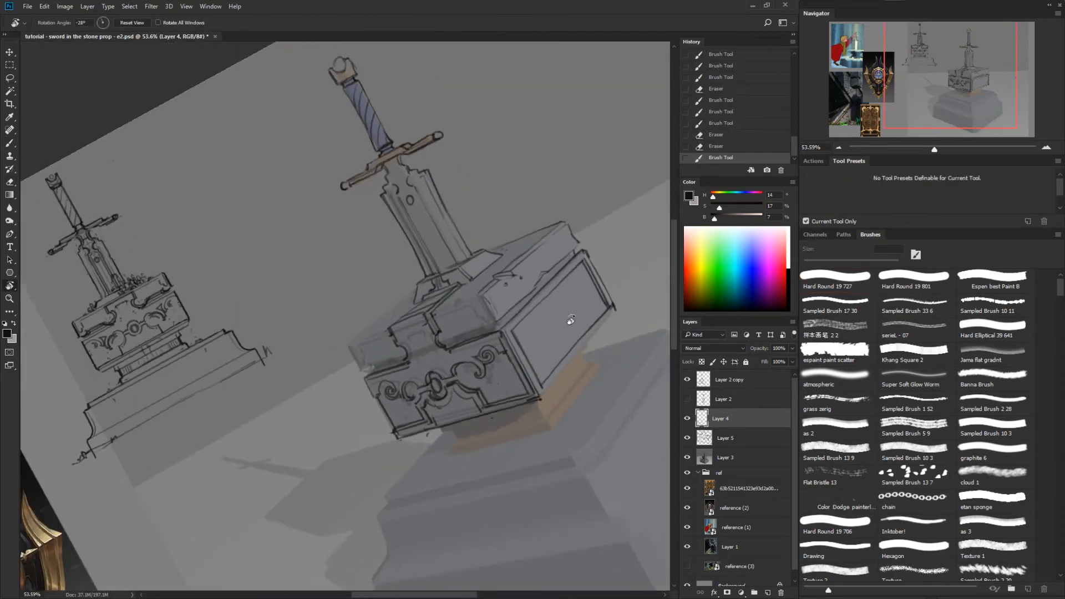
key("b")
left_click_drag(435, 319, 475, 306)
left_click_drag(479, 298, 484, 319)
key("e")
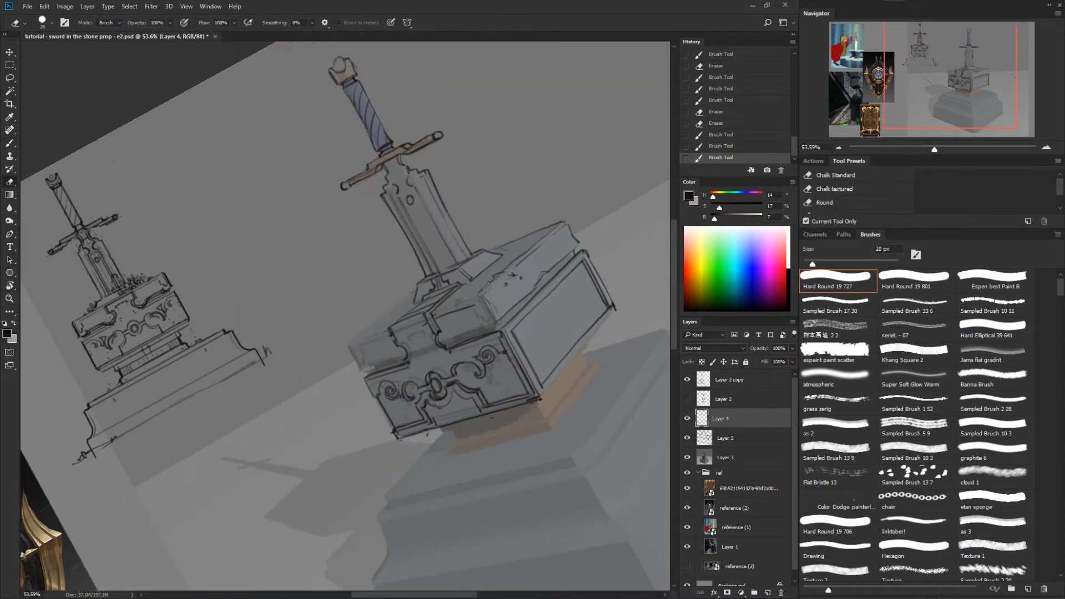
left_click_drag(488, 282, 511, 274)
key("b")
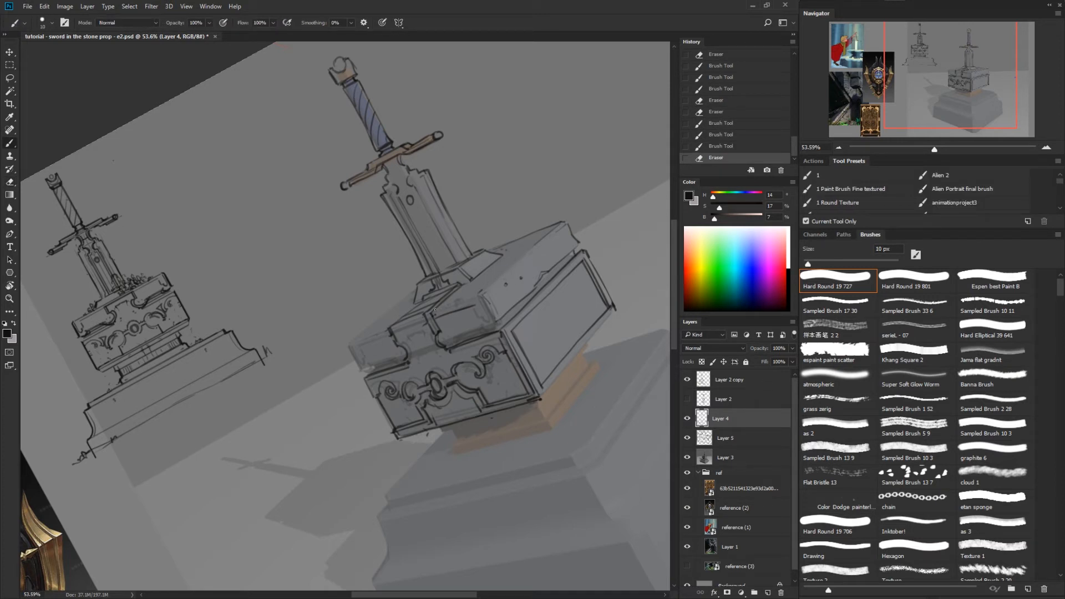
Step: Restate the long upper edge of the slab's right side and redraw its chipped near and far corners
mouse_move(436, 310)
left_mouse_down()
mouse_move(489, 286)
mouse_move(545, 231)
left_mouse_up()
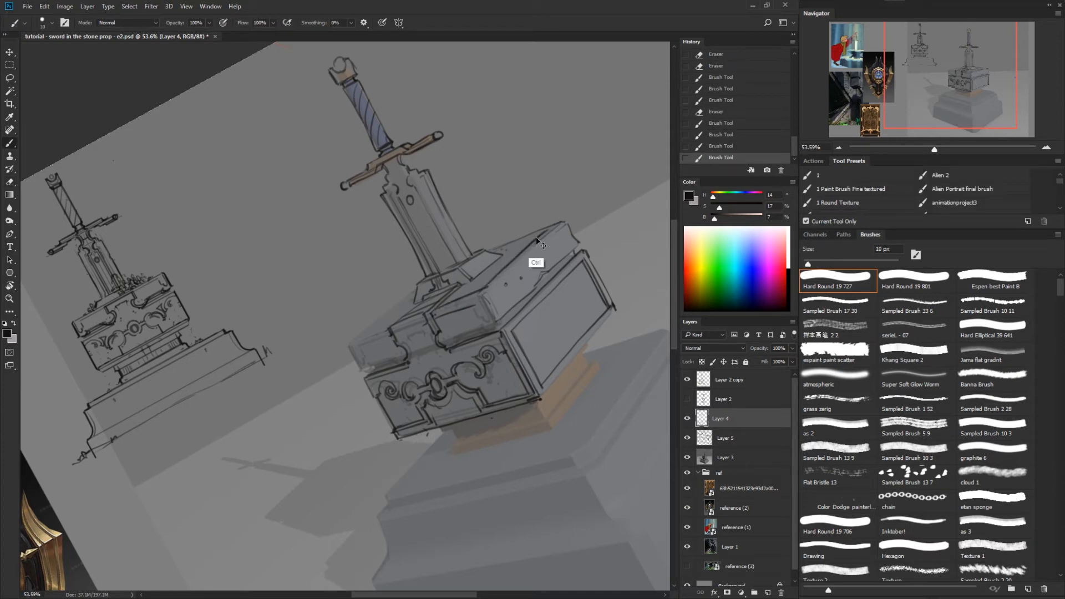
key("ctrl+z")
left_click_drag(482, 286, 554, 226)
key("ctrl+z")
mouse_move(483, 287)
left_mouse_down()
mouse_move(552, 228)
mouse_move(574, 235)
mouse_move(488, 294)
mouse_move(502, 314)
mouse_move(475, 305)
left_mouse_up()
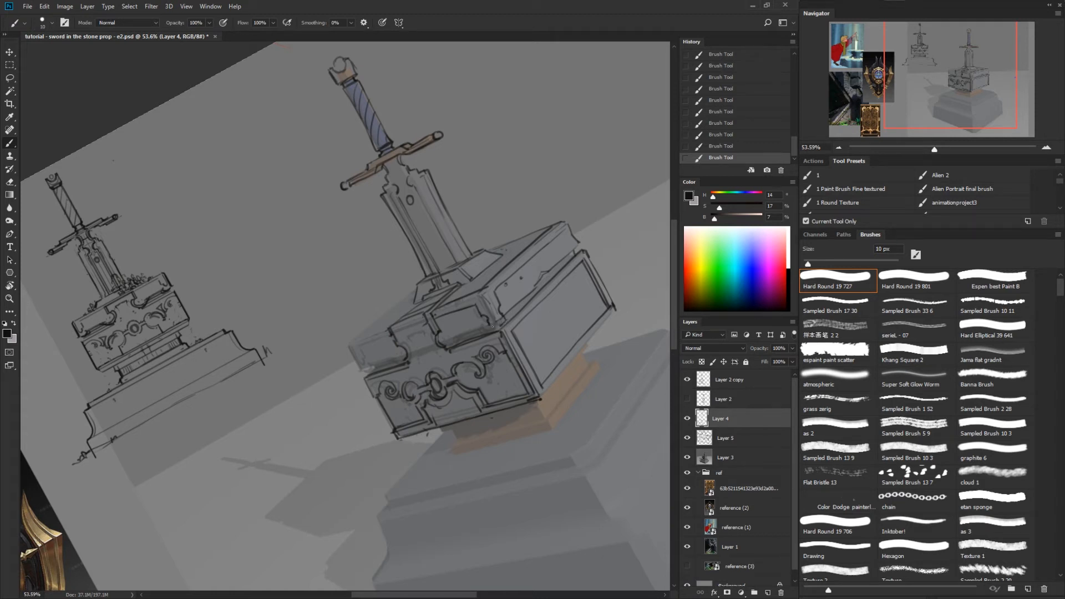
key("e")
mouse_move(502, 320)
left_mouse_down()
mouse_move(497, 328)
mouse_move(505, 319)
left_mouse_up()
key("b")
mouse_move(574, 254)
left_mouse_down()
mouse_move(571, 243)
mouse_move(581, 244)
left_mouse_up()
Step: Draw the upper slab's left corner and the top edges meeting it
key("e")
key("b")
mouse_move(391, 329)
left_mouse_down()
mouse_move(397, 343)
mouse_move(366, 367)
mouse_move(350, 349)
mouse_move(360, 368)
mouse_move(373, 333)
mouse_move(355, 340)
mouse_move(386, 330)
mouse_move(355, 335)
mouse_move(415, 287)
mouse_move(342, 344)
left_mouse_up()
key("ctrl+z")
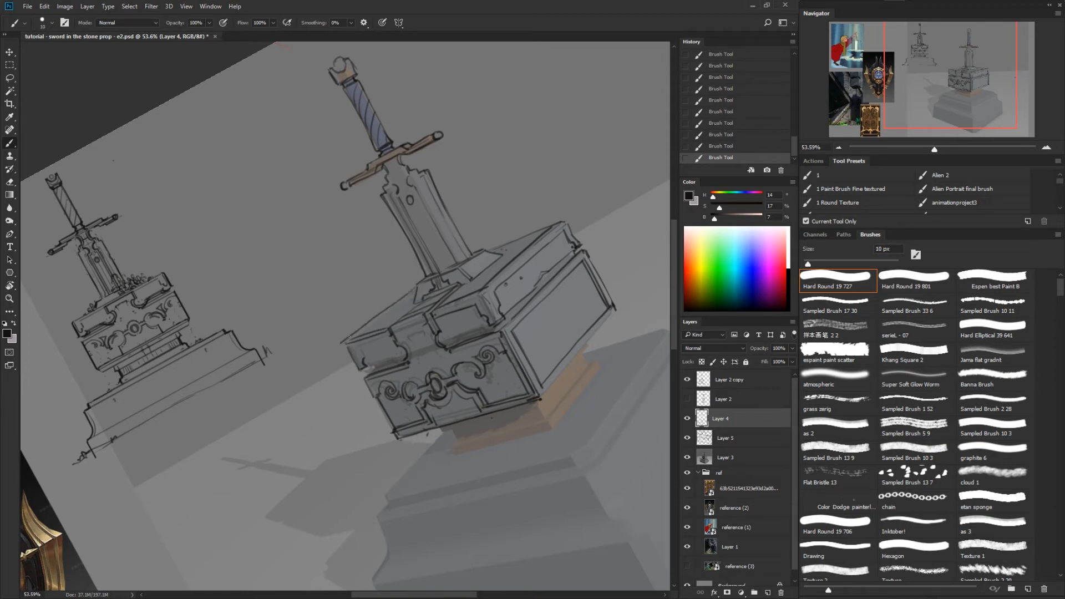
mouse_move(415, 292)
left_mouse_down()
mouse_move(359, 336)
mouse_move(368, 329)
left_mouse_up()
Step: Restate a long straight outline of the upper slab with one clean stroke
key("r")
mouse_move(577, 285)
left_mouse_down()
mouse_move(590, 368)
mouse_move(355, 432)
left_mouse_up()
key("b")
left_click_drag(369, 474, 374, 526)
key("ctrl+z")
mouse_move(366, 475)
left_mouse_down()
mouse_move(375, 534)
mouse_move(504, 518)
mouse_move(531, 484)
left_mouse_up()
Step: Clean up and redraw the slab's front edge above the right front panel
key("r")
key("b")
left_click_drag(377, 410, 398, 441)
key("e")
left_click_drag(369, 400, 379, 413)
key("b")
left_click_drag(374, 405, 384, 420)
Step: Erase and restate a short edge on the upper slab's panelled front
key("r")
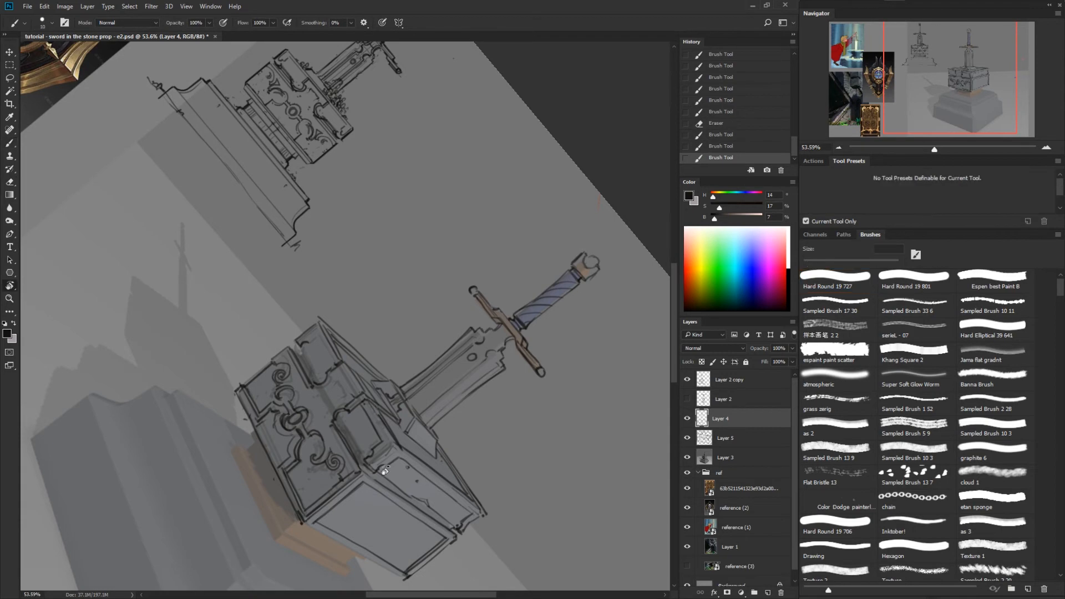
mouse_move(386, 471)
left_mouse_down()
mouse_move(503, 348)
mouse_move(448, 194)
left_mouse_up()
key("e")
mouse_move(373, 312)
left_mouse_down()
mouse_move(382, 290)
mouse_move(386, 298)
left_mouse_up()
key("b")
left_click_drag(379, 325, 387, 297)
key("r")
left_click_drag(481, 335, 357, 515)
key("b")
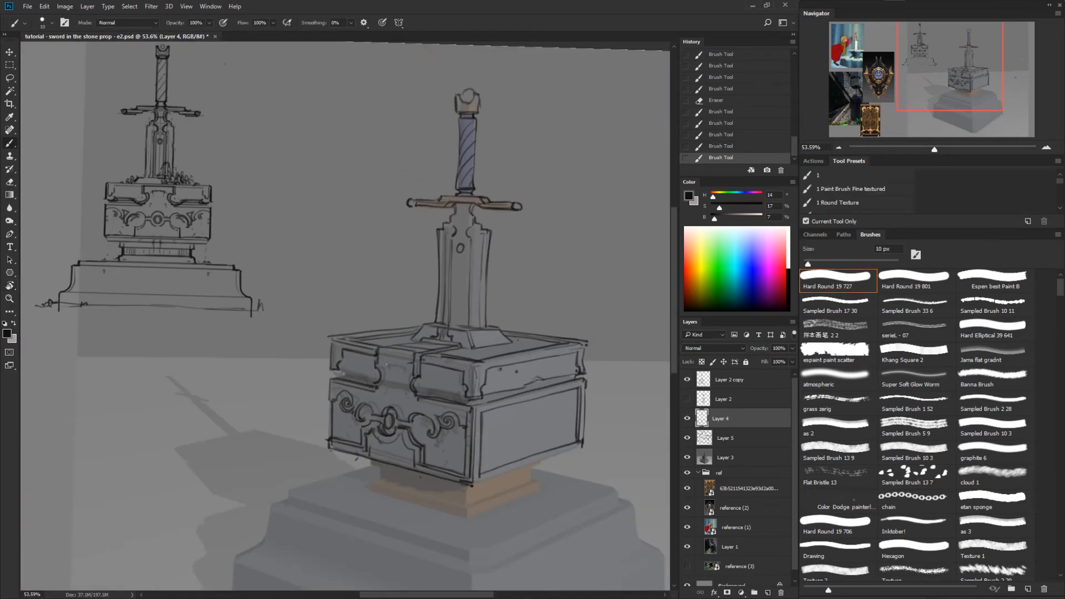
Step: Refine the central strap between the slab's front panels and its curve below the left panel
left_click_drag(384, 387, 388, 365)
key("e")
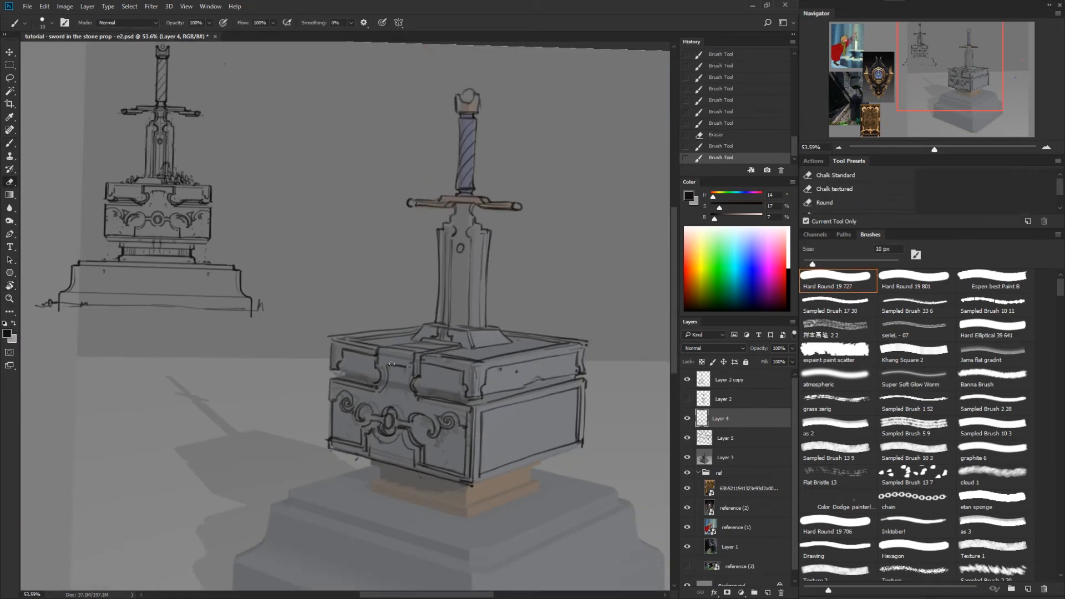
key("b")
mouse_move(392, 364)
left_mouse_down()
mouse_move(411, 365)
mouse_move(406, 383)
mouse_move(431, 412)
mouse_move(357, 396)
left_mouse_up()
key("e")
key("b")
left_click_drag(359, 399, 356, 403)
Step: Start a stepped notch at the upper far corner of the right face's inner border and erase the border's near corner
key("z")
left_click_drag(499, 463, 483, 463)
left_click_drag(574, 449, 574, 300)
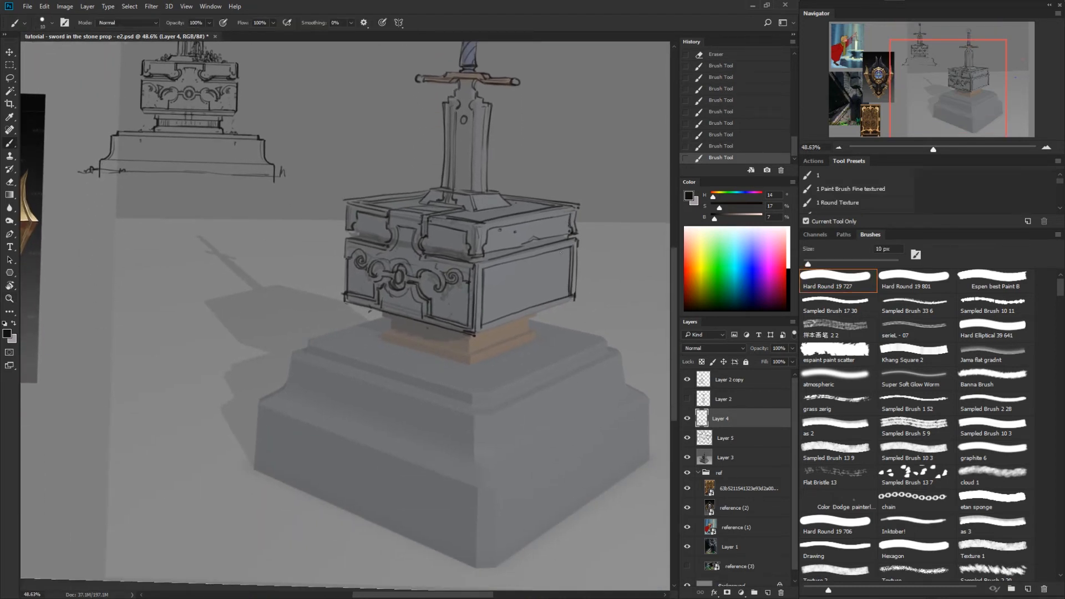
key("b")
left_click_drag(560, 255, 571, 250)
key("e")
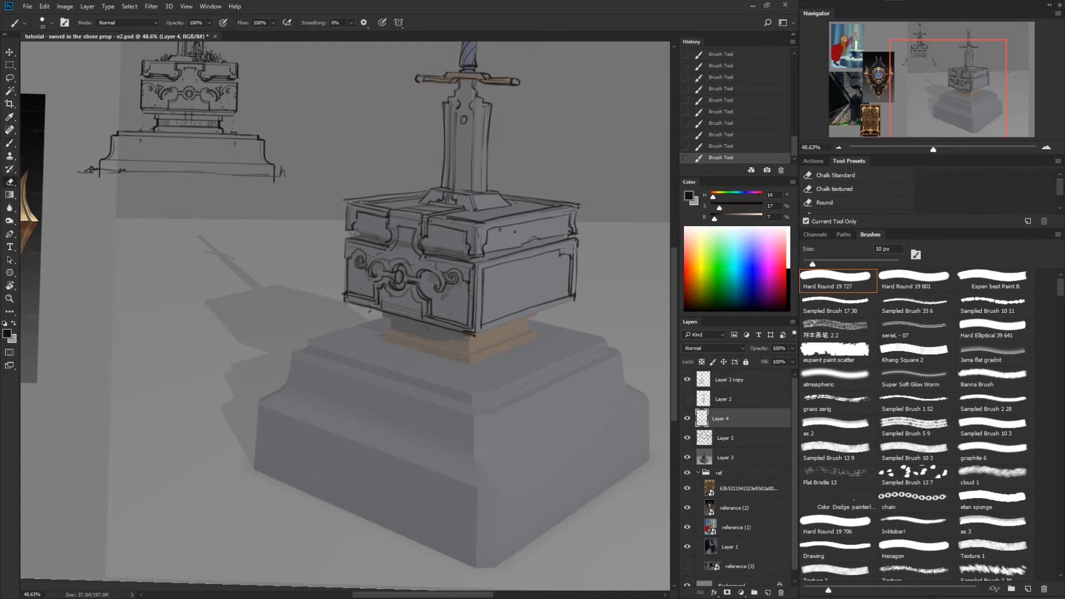
key("b")
key("e")
left_click_drag(485, 272, 484, 276)
Step: Rework the far upper corner notch of the right face's inner border and draw a matching notch at the near corner
key("b")
left_click_drag(560, 251, 573, 262)
key("e")
left_click_drag(565, 260, 572, 263)
key("b")
left_click_drag(570, 257, 570, 263)
left_click_drag(559, 254, 568, 257)
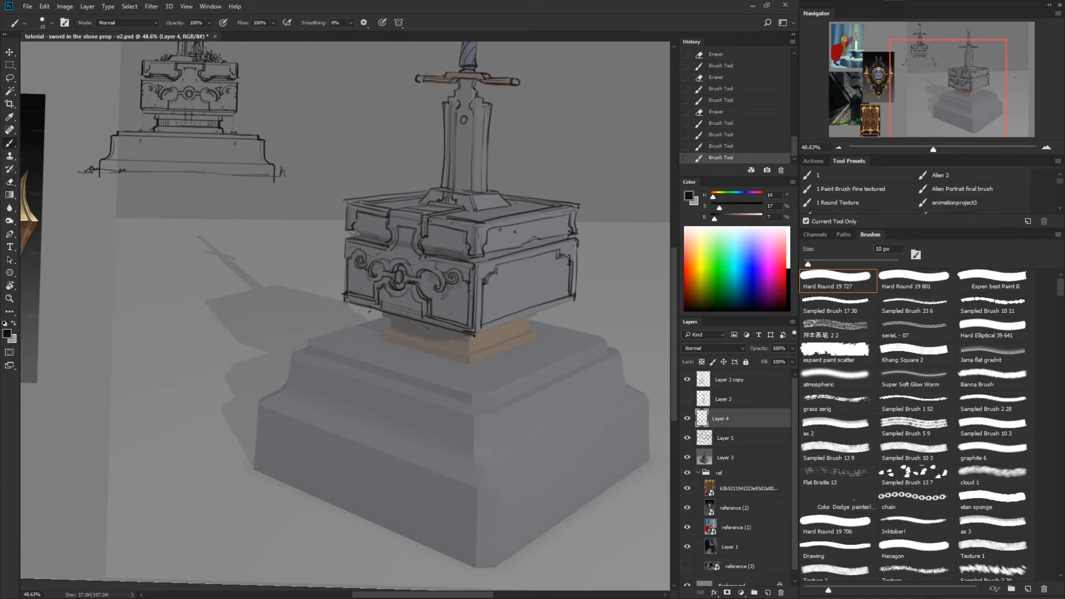
left_click_drag(496, 276, 489, 272)
Step: Draw a thin ledge line beneath the lower block along its right and front sides
left_click_drag(566, 424, 586, 363)
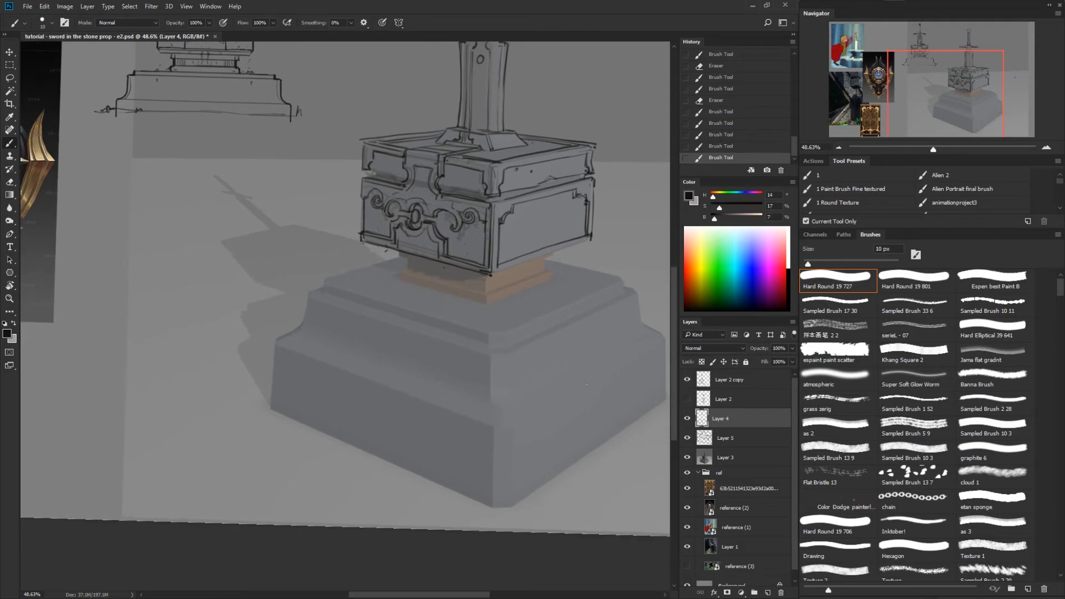
key("z")
left_click_drag(581, 405, 542, 438)
mouse_move(528, 320)
left_mouse_down()
mouse_move(552, 320)
mouse_move(434, 359)
left_mouse_up()
key("b")
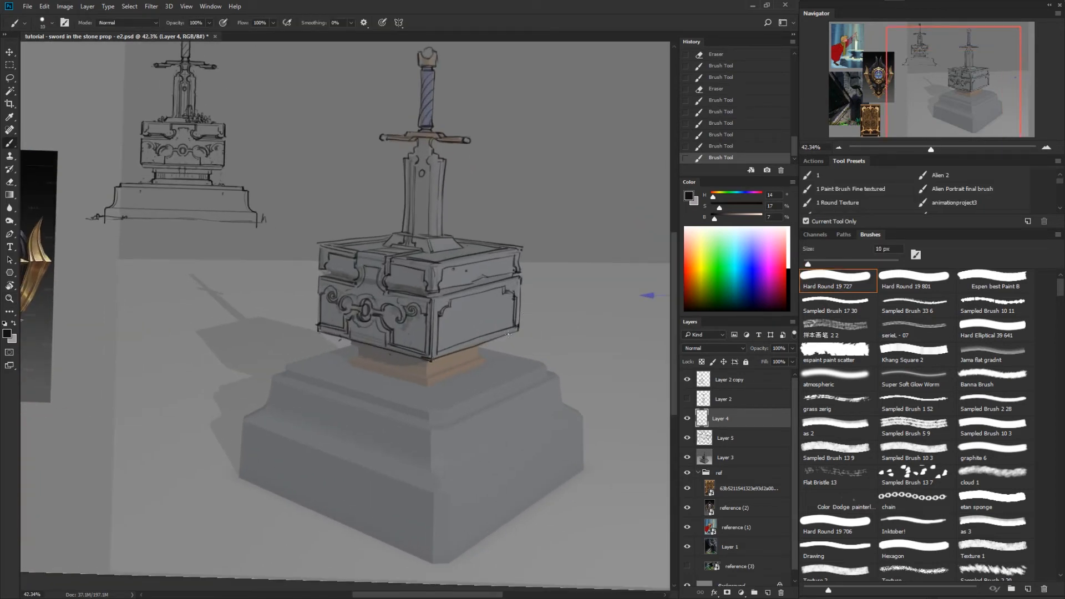
left_click_drag(513, 335, 430, 364)
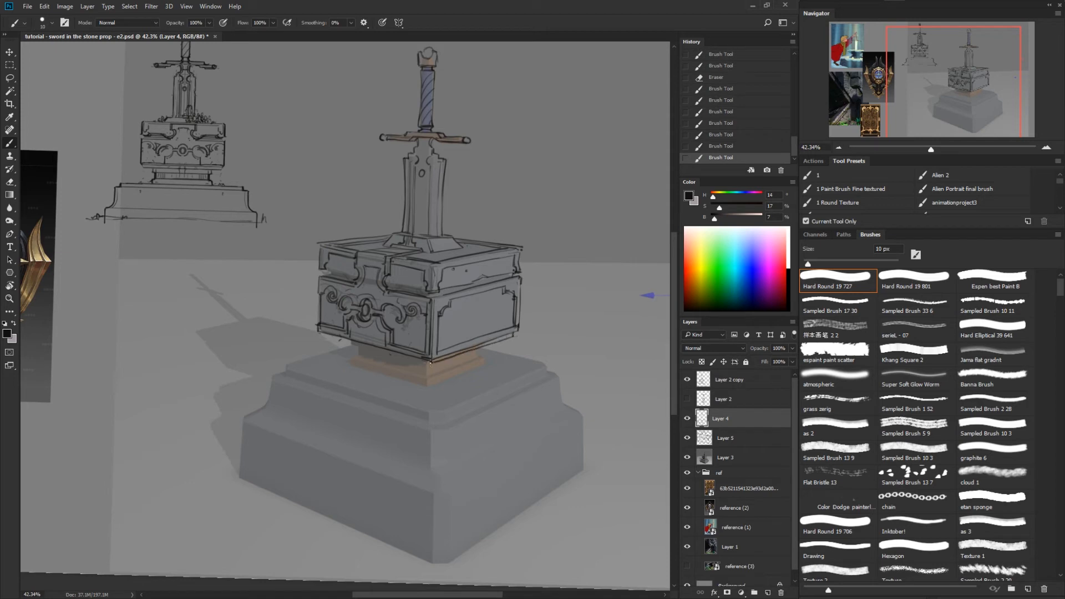
key("r")
mouse_move(325, 334)
left_mouse_down()
mouse_move(320, 305)
mouse_move(323, 407)
left_mouse_up()
Step: Draw the moulding lines of the narrow orange neck beneath the block, along its right and front sides
key("r")
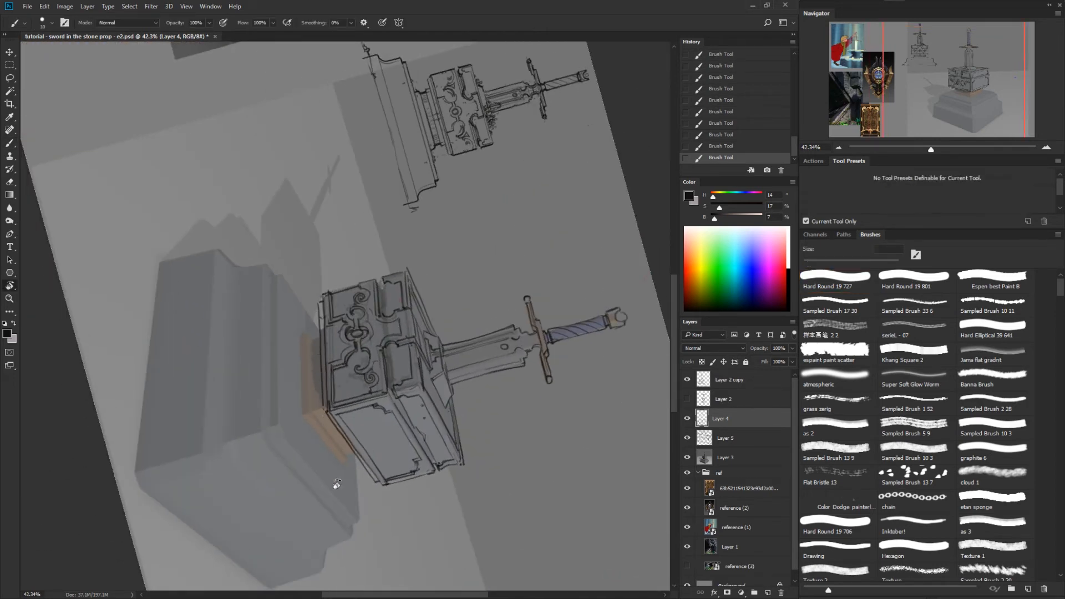
mouse_move(337, 487)
left_mouse_down()
mouse_move(488, 388)
mouse_move(507, 316)
left_mouse_up()
key("b")
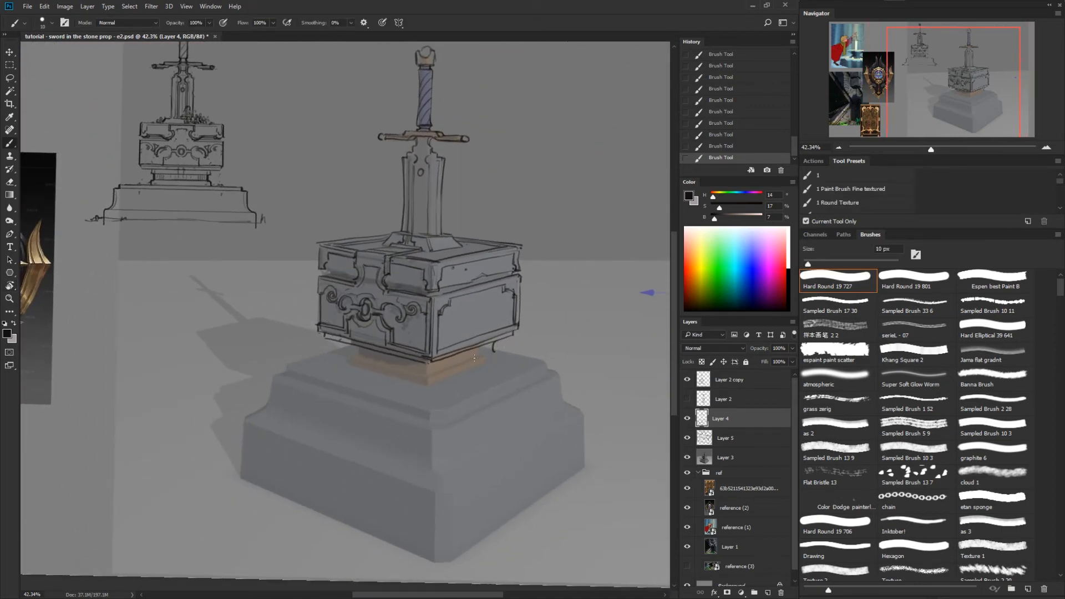
left_click_drag(493, 352, 430, 376)
left_click_drag(492, 352, 429, 377)
key("r")
mouse_move(347, 346)
left_mouse_down()
mouse_move(314, 322)
mouse_move(318, 413)
left_mouse_up()
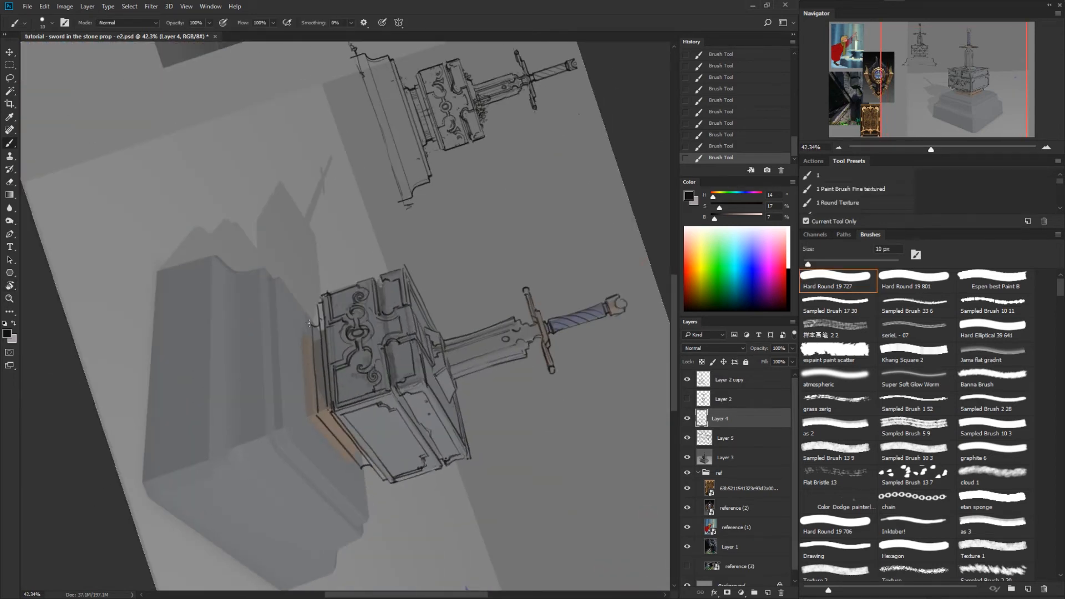
mouse_move(310, 323)
left_mouse_down()
mouse_move(317, 417)
mouse_move(393, 410)
mouse_move(456, 368)
mouse_move(482, 316)
mouse_move(455, 333)
mouse_move(496, 298)
mouse_move(447, 348)
left_mouse_up()
Step: Draw the bottom edge of the neck's base around its right side, near corner and front
key("r")
key("r")
left_click_drag(433, 428, 471, 202)
key("b")
left_click_drag(427, 245, 387, 327)
key("ctrl+z")
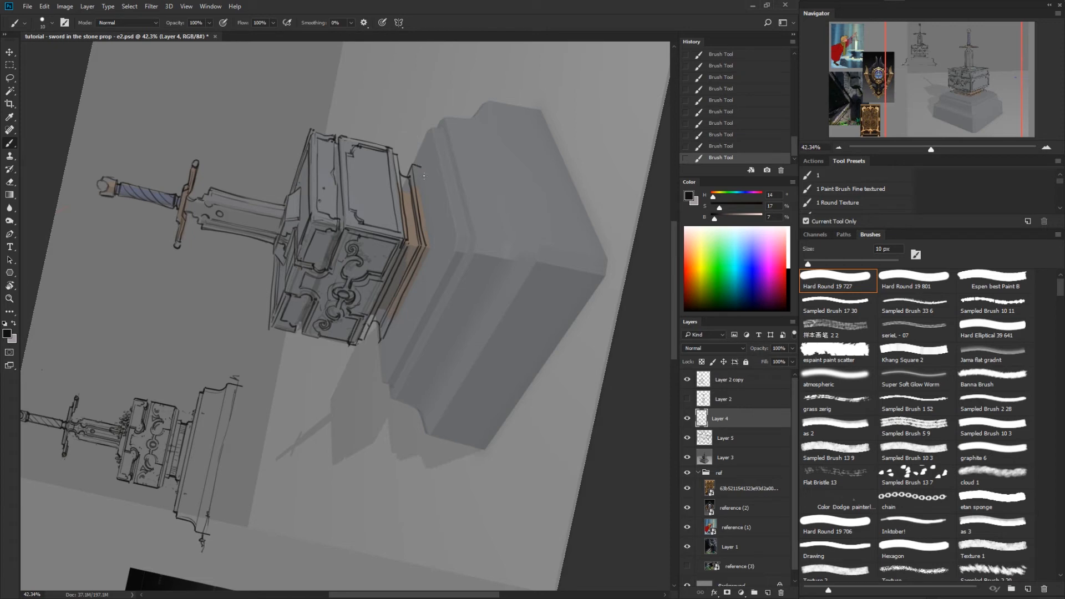
mouse_move(419, 167)
left_mouse_down()
mouse_move(435, 249)
mouse_move(387, 342)
left_mouse_up()
Step: Erase the rough front line of the neck and draw its step line and the base's left corner
key("r")
left_click_drag(531, 322, 516, 241)
key("e")
left_click_drag(388, 240, 388, 325)
key("b")
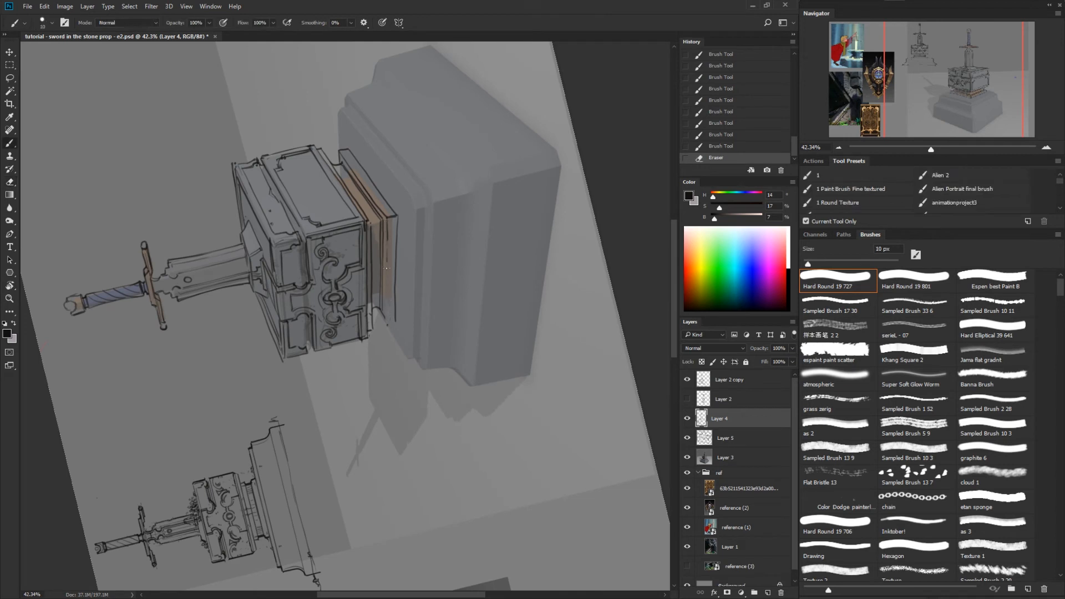
left_click_drag(387, 261, 386, 314)
left_click_drag(396, 320, 399, 320)
Step: Clean up the left corner of the neck's base and restate the base's front bottom edge
key("e")
left_click_drag(386, 322, 396, 317)
key("b")
key("e")
left_click_drag(399, 217, 396, 288)
key("b")
left_click_drag(398, 223, 395, 318)
Step: Touch up the lower block's far right corner and redraw the upper slab's far vertical edge
key("r")
mouse_move(559, 234)
left_mouse_down()
mouse_move(444, 461)
mouse_move(589, 387)
mouse_move(571, 391)
mouse_move(582, 305)
mouse_move(546, 312)
mouse_move(578, 328)
mouse_move(554, 333)
left_mouse_up()
key("e")
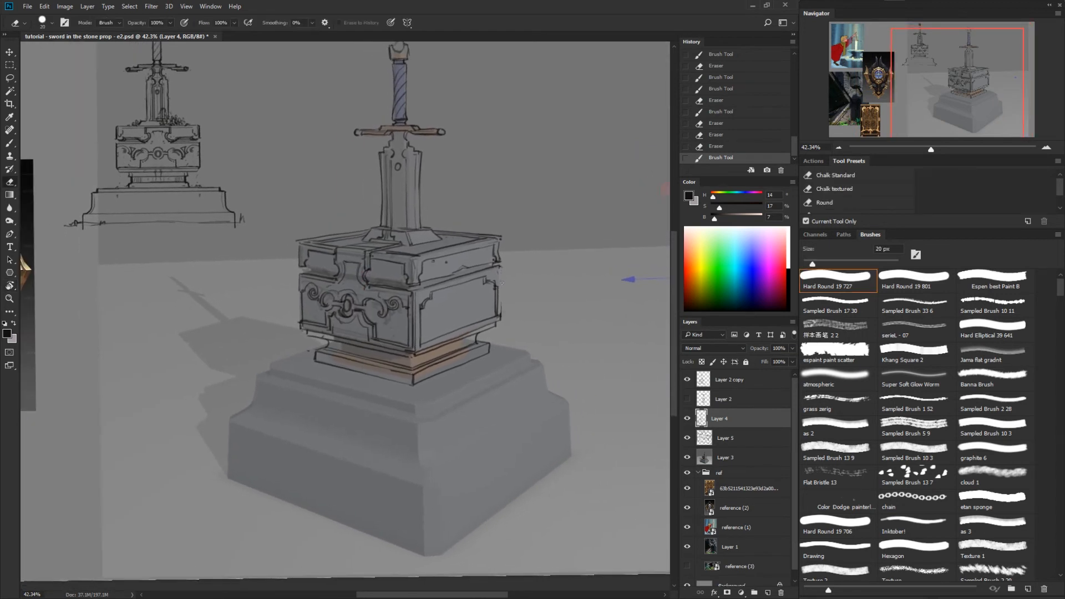
key("b")
mouse_move(502, 283)
left_mouse_down()
mouse_move(501, 319)
mouse_move(502, 286)
left_mouse_up()
key("e")
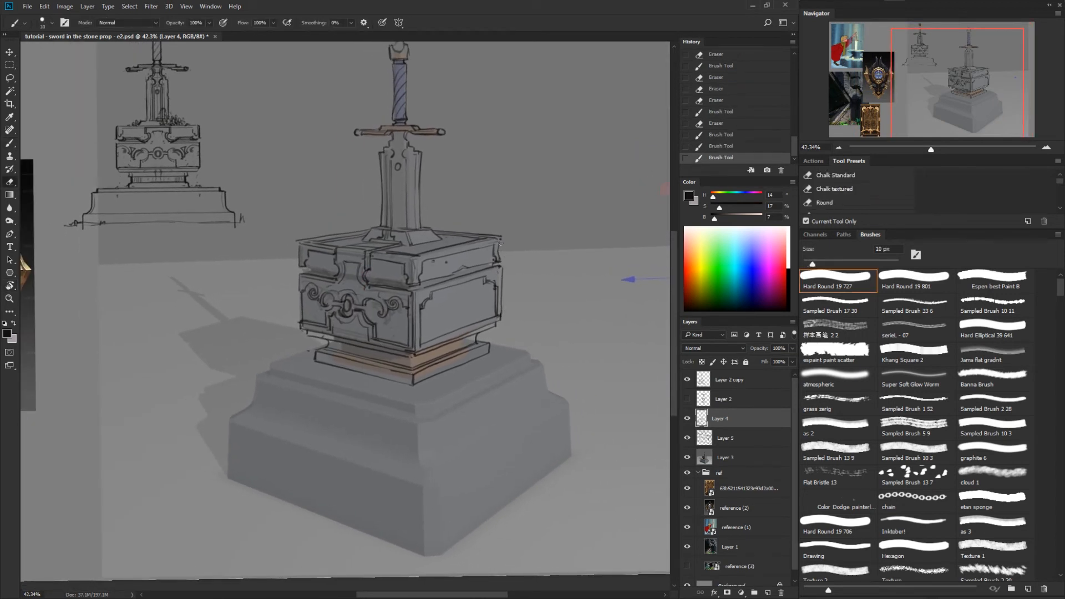
key("b")
mouse_move(498, 246)
left_mouse_down()
mouse_move(503, 236)
mouse_move(503, 261)
left_mouse_up()
left_click_drag(504, 237, 502, 259)
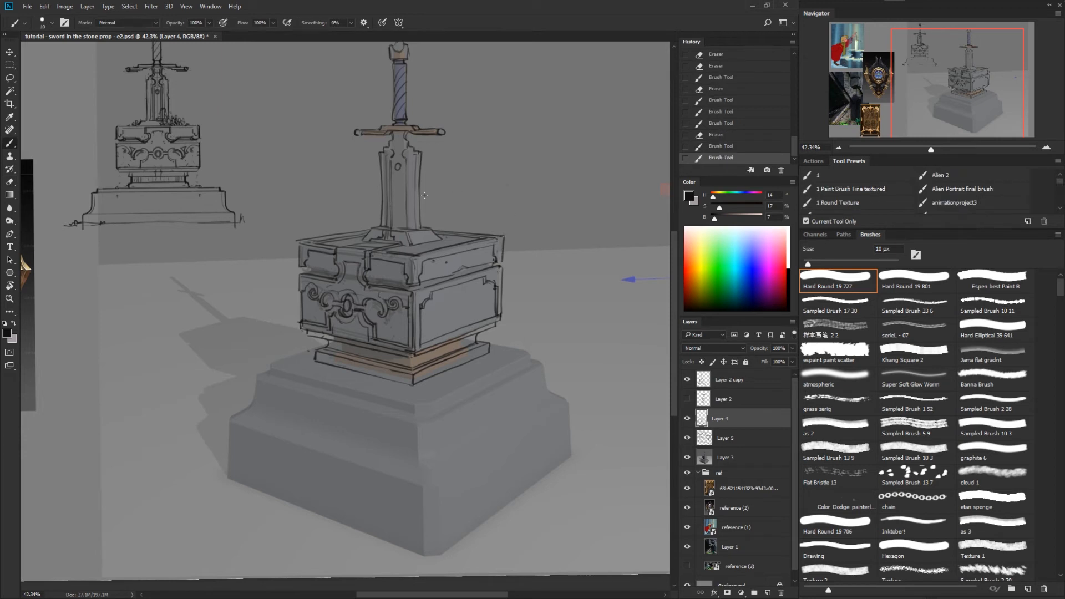
Step: Restate the left outer edges of the upper slab and lower block with brush and eraser touches
key("e")
key("b")
left_click_drag(299, 245, 301, 318)
key("e")
key("b")
key("e")
key("b")
Step: Reinforce the far right vertical edges of both stone blocks and restate the slab's back top edge
key("r")
mouse_move(504, 468)
left_mouse_down()
mouse_move(571, 273)
mouse_move(586, 312)
mouse_move(508, 277)
left_mouse_up()
key("e")
key("b")
left_click_drag(506, 287, 500, 336)
left_click_drag(510, 258, 508, 277)
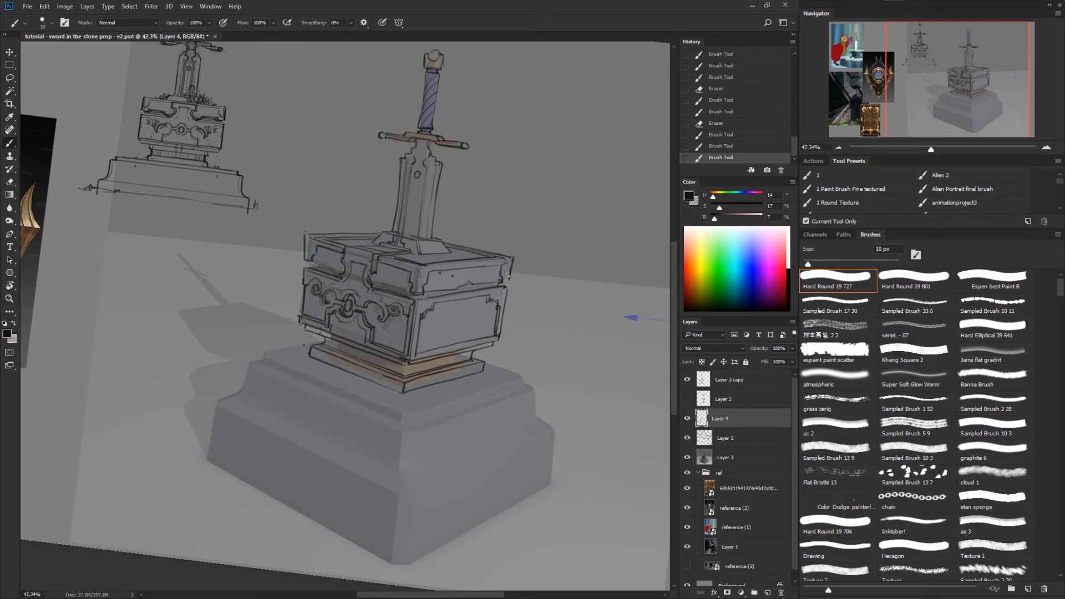
key("r")
left_click_drag(555, 251, 539, 199)
key("b")
left_click_drag(477, 224, 495, 219)
Step: Lasso the sword above the stone, stretch it slightly taller and wider with Free Transform, and deselect it
scroll(507, 211, "up", 5)
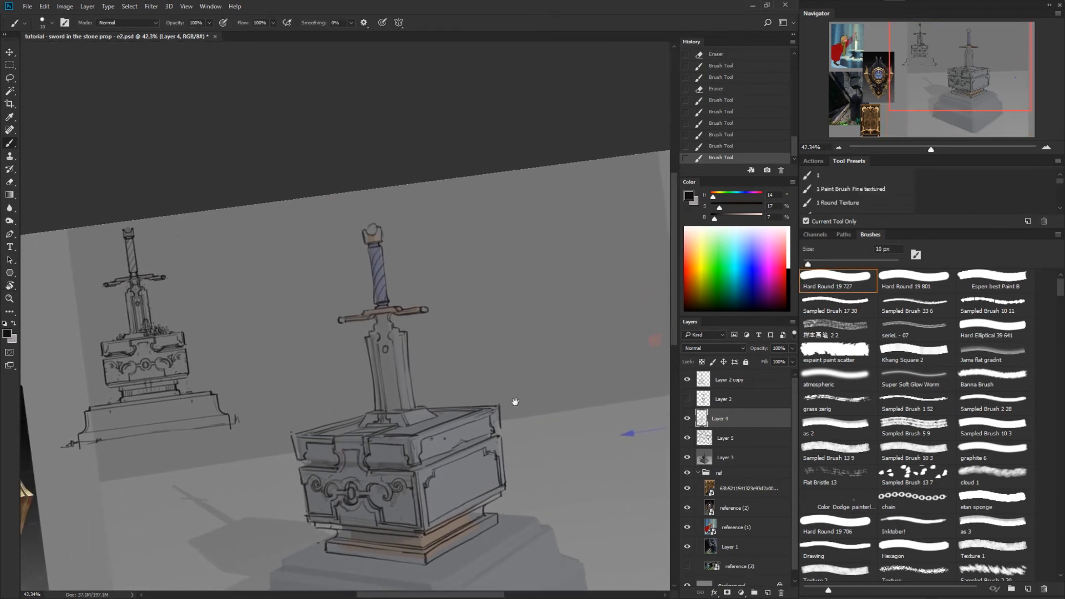
key("l")
mouse_move(420, 396)
left_mouse_down()
mouse_move(414, 409)
mouse_move(372, 410)
mouse_move(412, 212)
mouse_move(458, 234)
left_mouse_up()
key("ctrl+t")
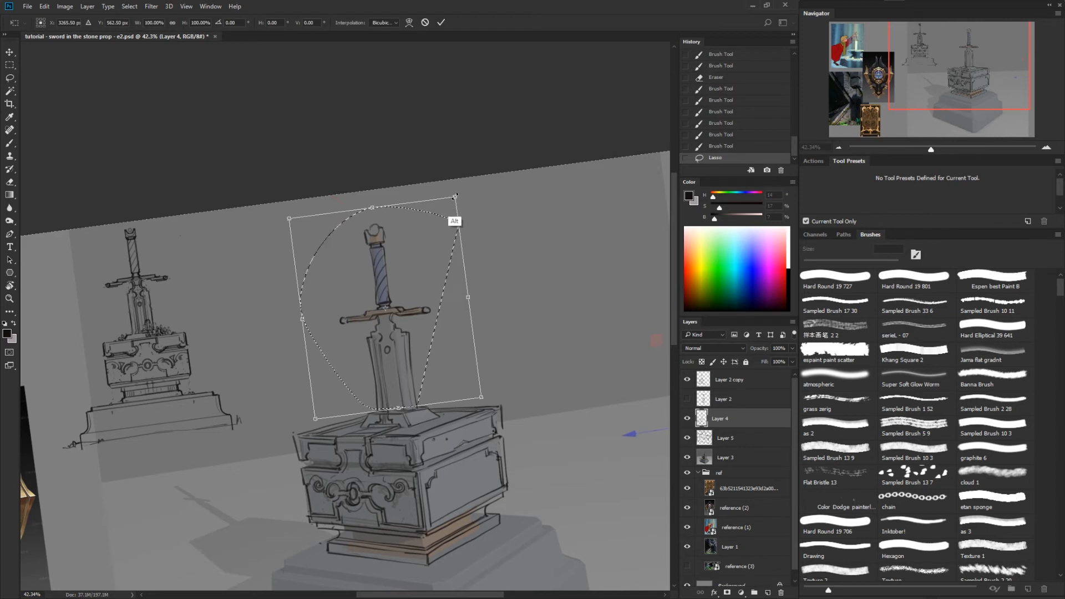
left_click_drag(455, 198, 462, 194)
left_click_drag(289, 219, 284, 212)
left_click_drag(373, 203, 371, 200)
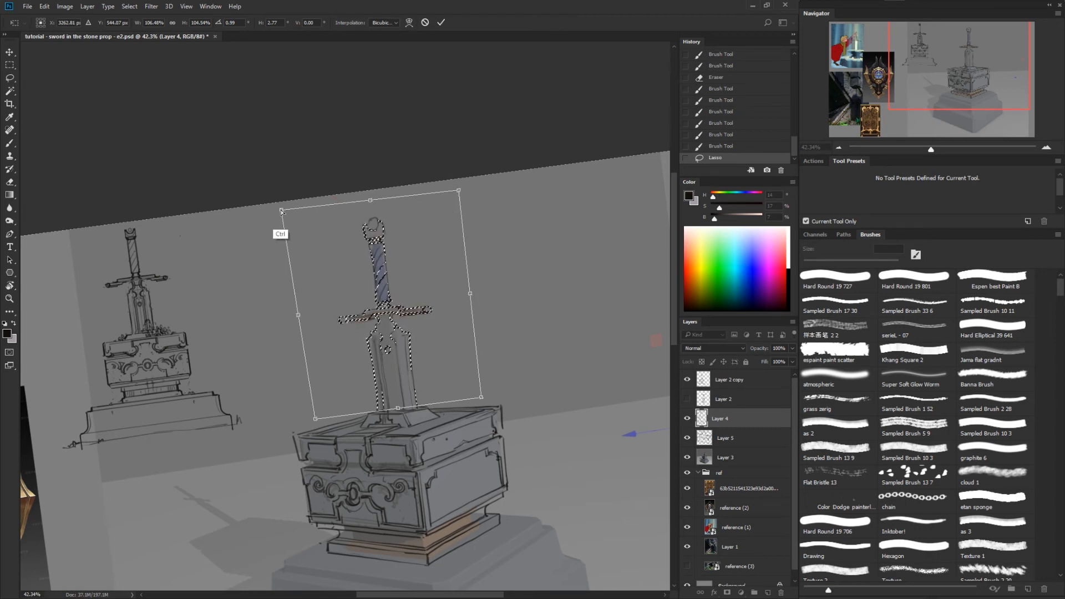
left_click_drag(282, 210, 279, 203)
key("Return")
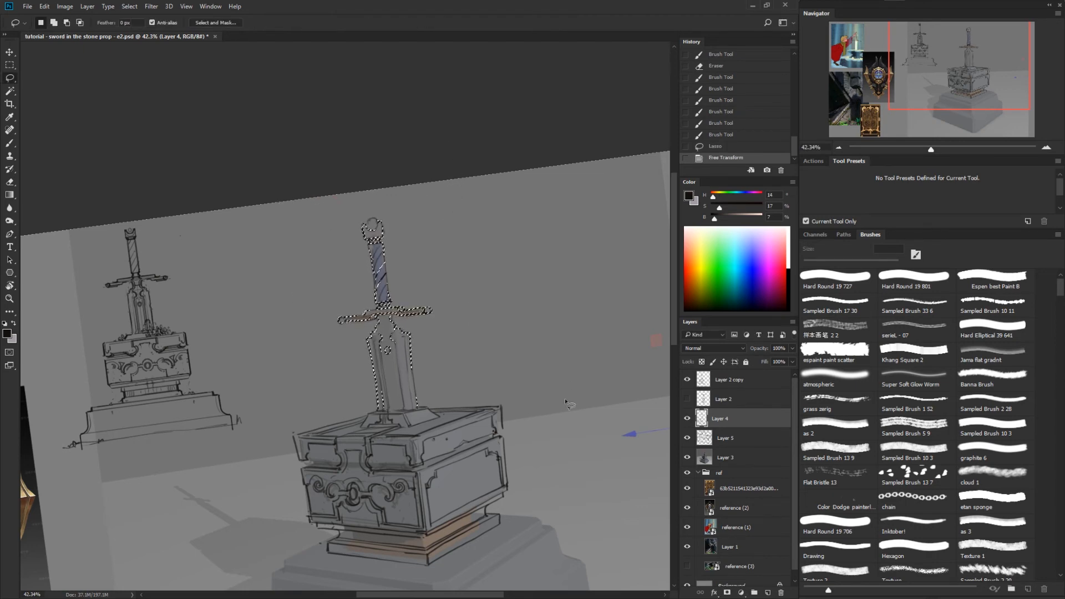
key("ctrl+d")
Step: Draw the pedestal top's left corner and the short back edge running from it to the neck
left_click_drag(567, 447, 527, 481)
key("r")
key("Escape")
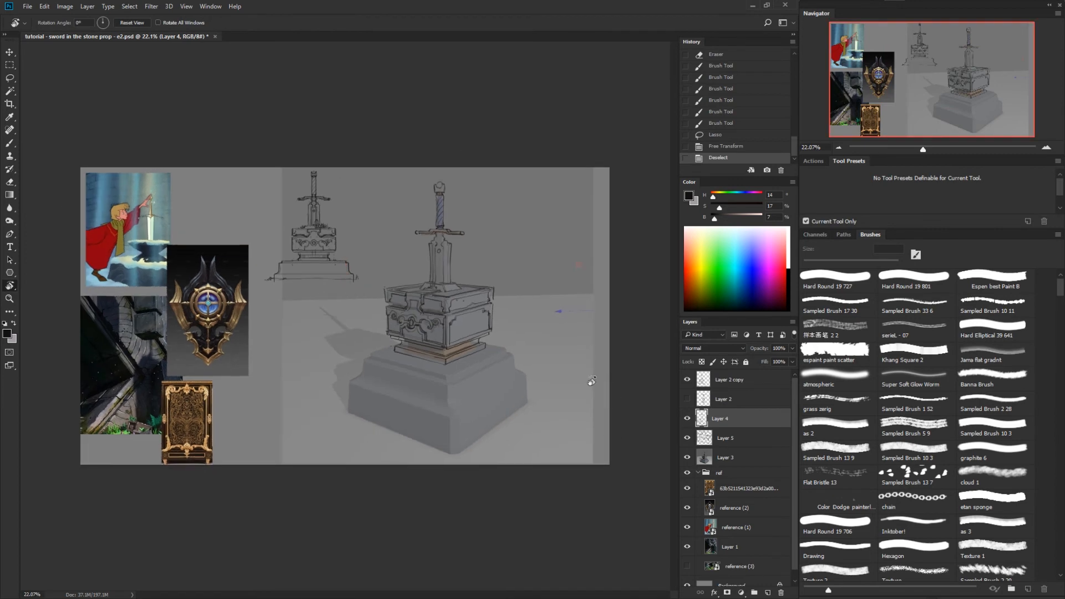
mouse_move(492, 351)
left_mouse_down()
mouse_move(483, 383)
mouse_move(568, 410)
left_mouse_up()
key("b")
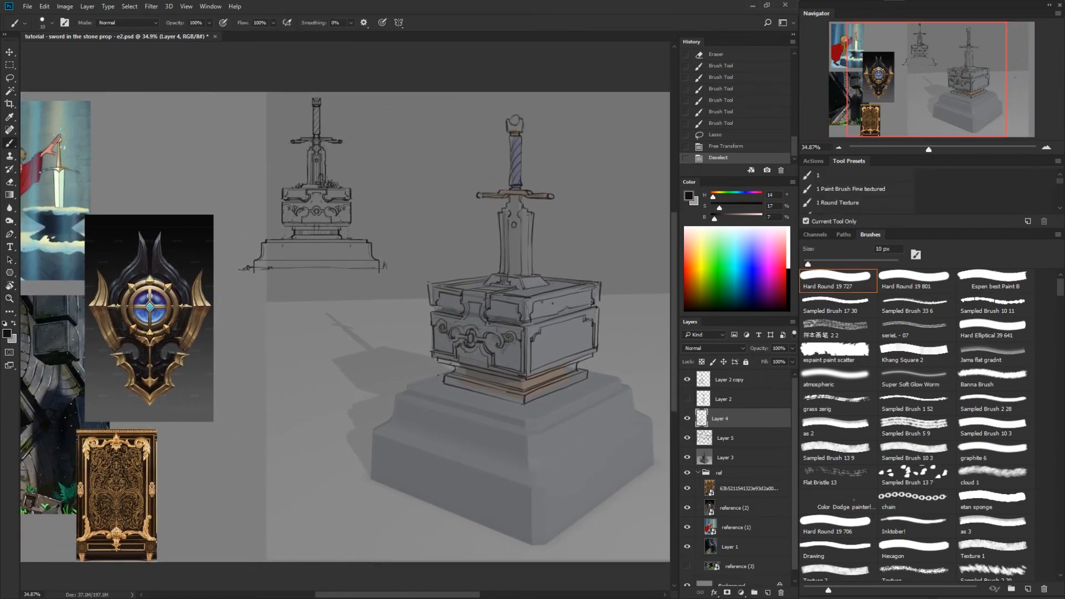
left_click_drag(415, 383, 408, 387)
mouse_move(452, 372)
left_mouse_down()
mouse_move(416, 383)
mouse_move(428, 379)
left_mouse_up()
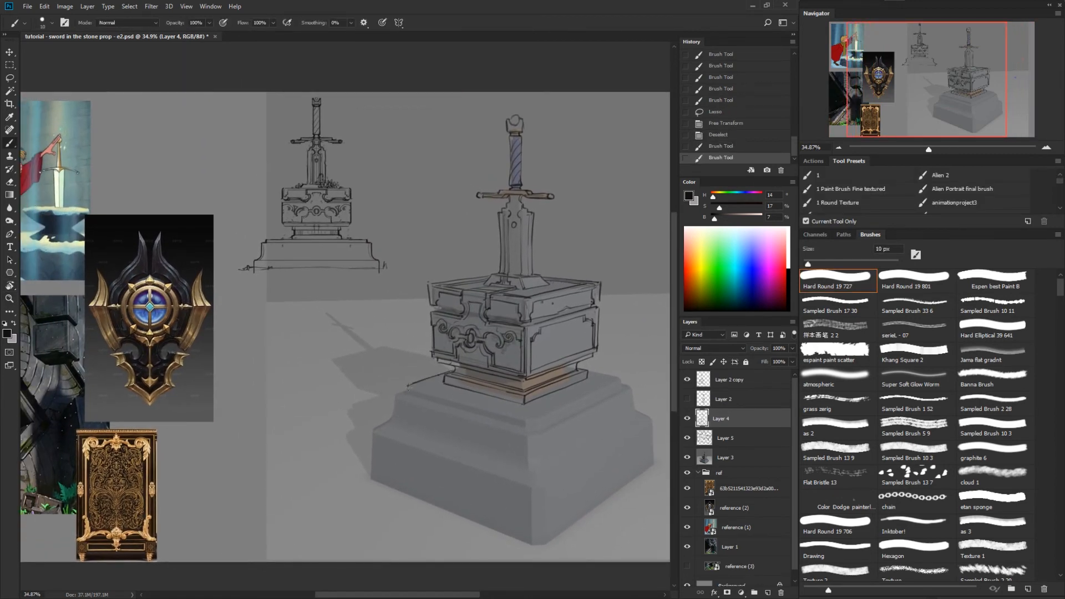
Step: Outline the pedestal's top tier along its front and right edges and add a parallel thickness line on the right side
key("r")
mouse_move(584, 374)
left_mouse_down()
mouse_move(345, 480)
mouse_move(462, 346)
mouse_move(414, 382)
mouse_move(499, 388)
mouse_move(547, 328)
mouse_move(553, 396)
mouse_move(566, 293)
left_mouse_up()
key("b")
key("r")
key("b")
left_click_drag(511, 221, 471, 297)
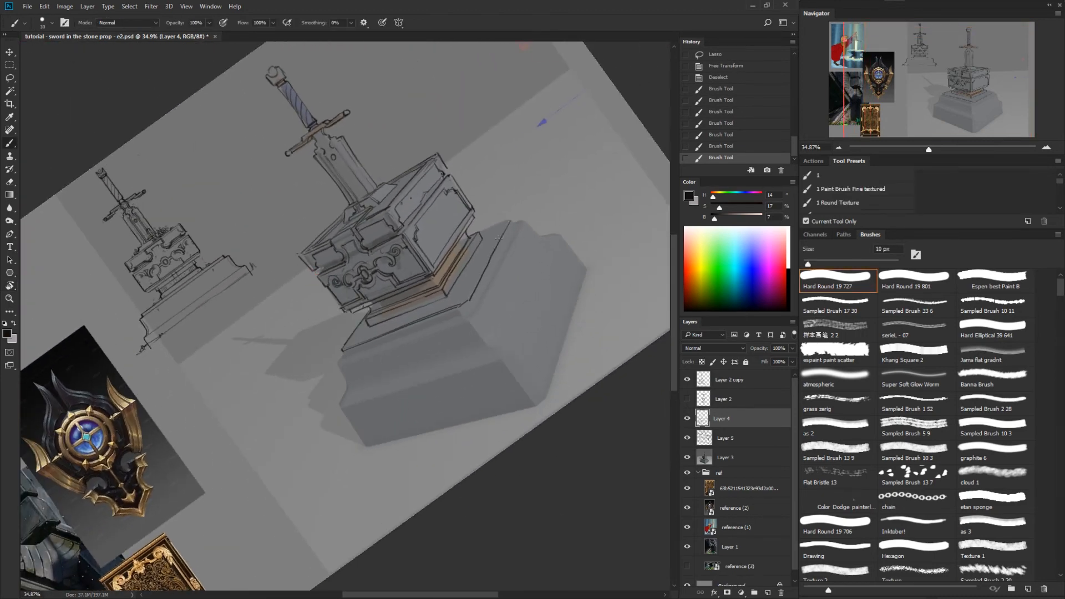
mouse_move(491, 256)
left_mouse_down()
mouse_move(510, 223)
mouse_move(505, 248)
left_mouse_up()
left_click_drag(483, 293, 477, 304)
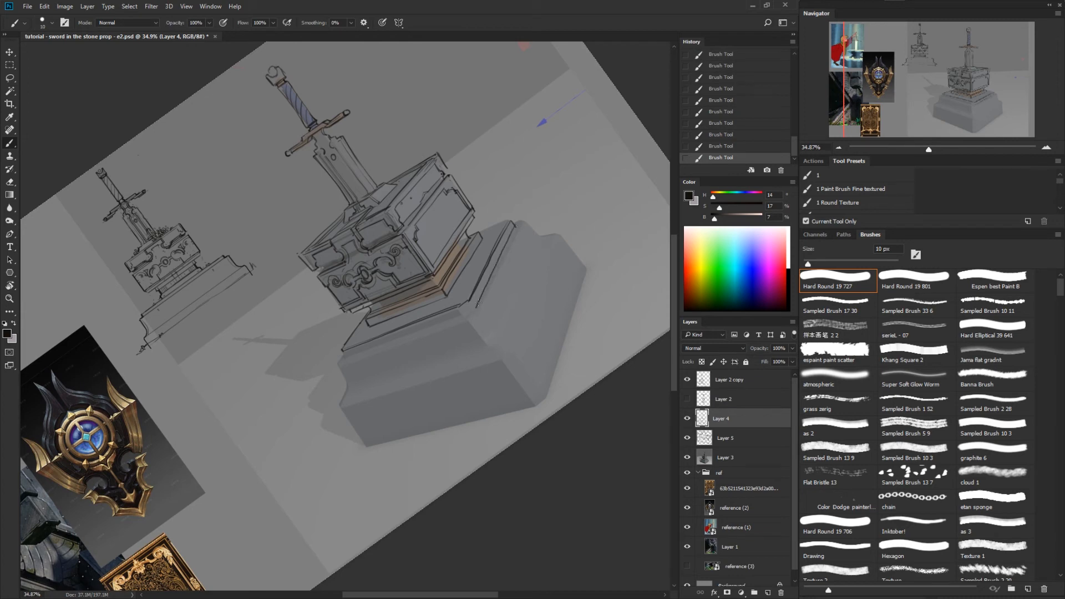
Step: Erase and redraw the pedestal top tier's front corner as a bevel with a chipped notch on its right-hand edge
key("r")
left_click_drag(465, 357, 413, 301)
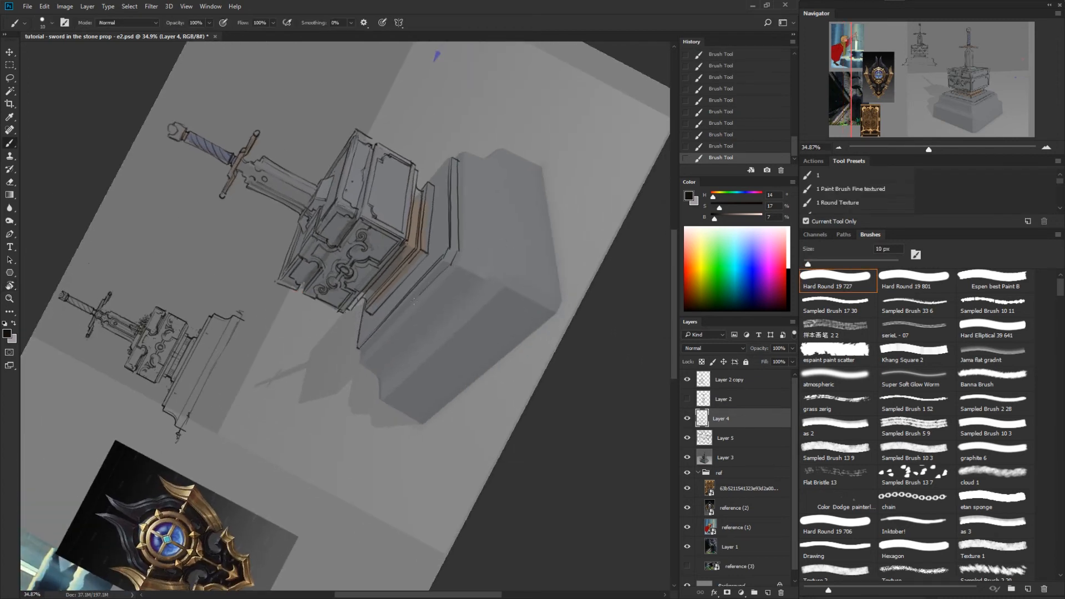
key("r")
left_click_drag(483, 299, 538, 432)
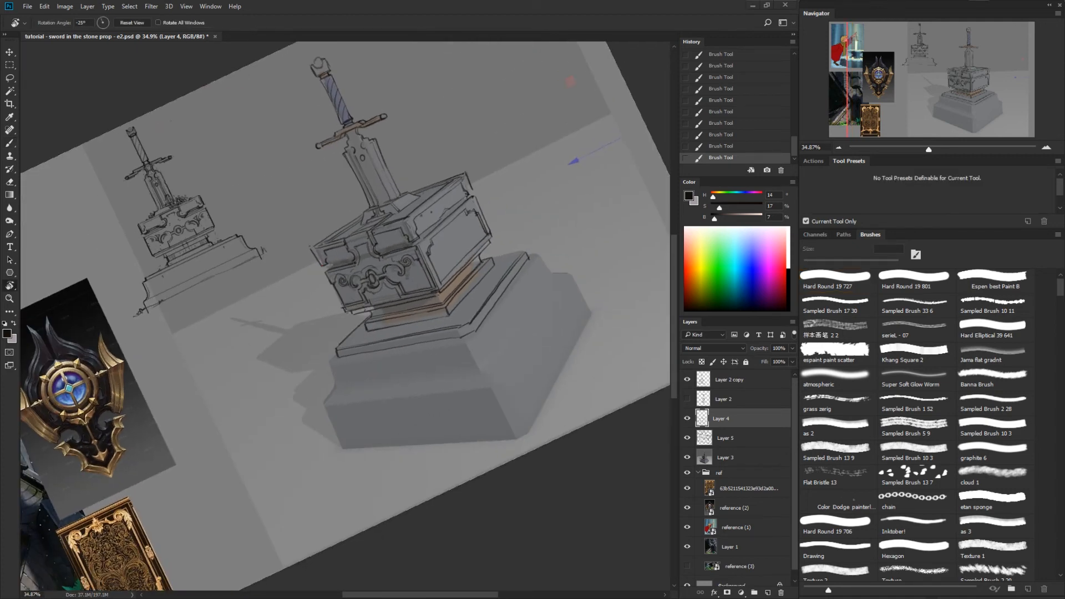
key("e")
mouse_move(469, 316)
left_mouse_down()
mouse_move(494, 317)
mouse_move(466, 320)
mouse_move(499, 288)
left_mouse_up()
key("b")
key("e")
left_click_drag(467, 323, 486, 315)
key("b")
left_click_drag(482, 316, 555, 234)
mouse_move(551, 237)
left_mouse_down()
mouse_move(561, 235)
mouse_move(493, 399)
mouse_move(442, 321)
left_mouse_up()
Step: Draw the concave curved profiles on the pedestal's left and right sides and clean up the front corner of the top tier
key("r")
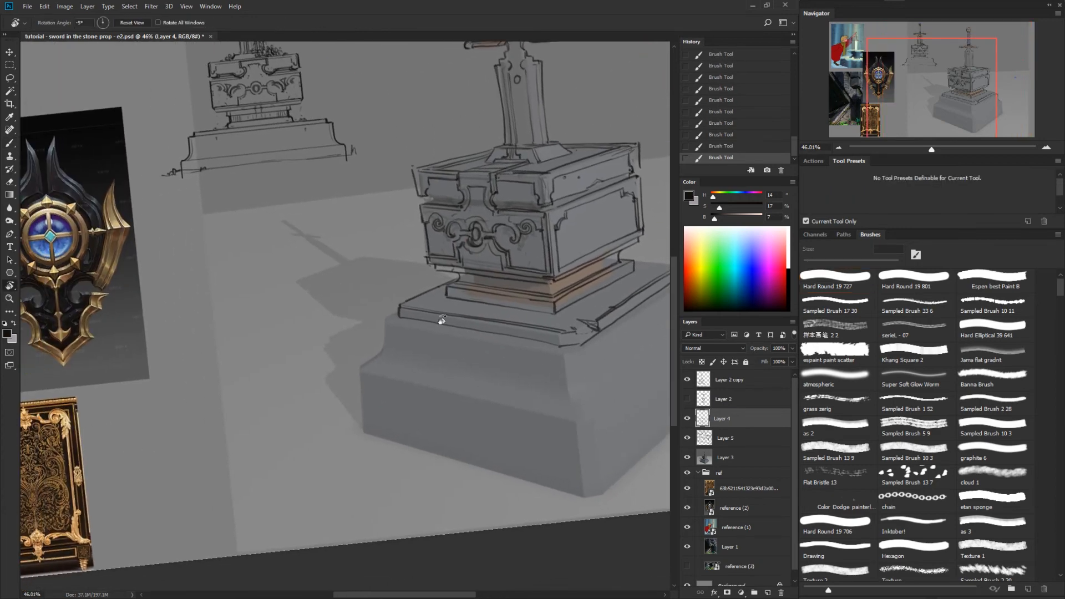
key("b")
left_click_drag(380, 355, 361, 369)
left_click_drag(506, 314, 344, 358)
key("e")
left_click_drag(534, 326, 548, 357)
key("r")
left_click_drag(614, 340, 570, 449)
key("b")
left_click_drag(507, 428, 522, 447)
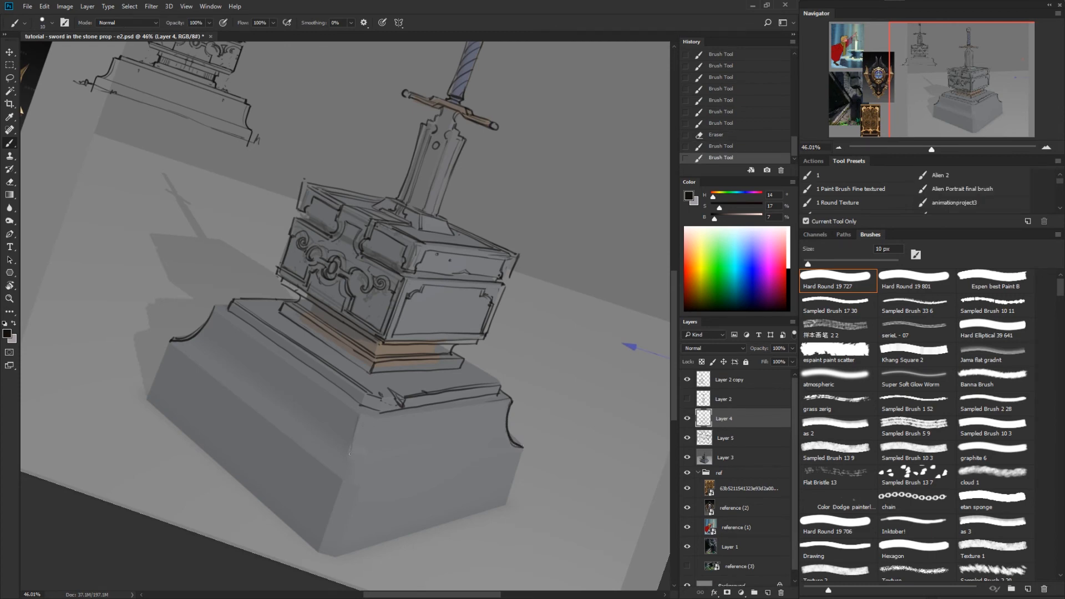
Step: Draw the pedestal's upper corner bevel and right-hand ledge line, and outline the base's outer and bottom edges
mouse_move(349, 454)
left_mouse_down()
mouse_move(392, 524)
mouse_move(616, 369)
mouse_move(521, 360)
mouse_move(533, 230)
mouse_move(511, 367)
left_mouse_up()
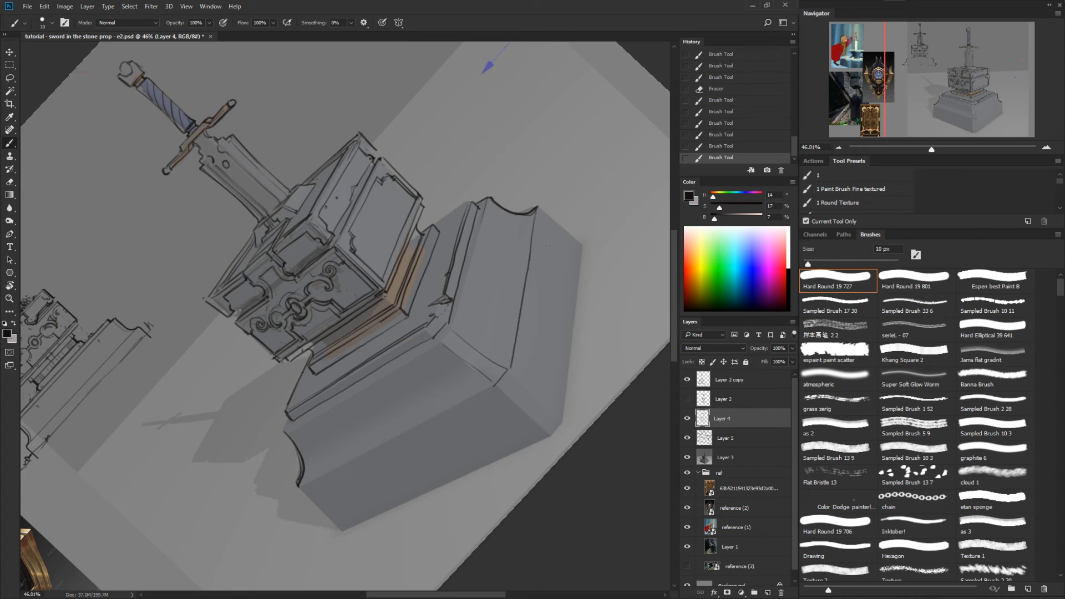
mouse_move(576, 242)
left_mouse_down()
mouse_move(560, 423)
mouse_move(348, 529)
left_mouse_up()
key("r")
key("Escape")
left_click_drag(455, 469, 616, 369)
key("b")
left_click_drag(355, 301, 353, 363)
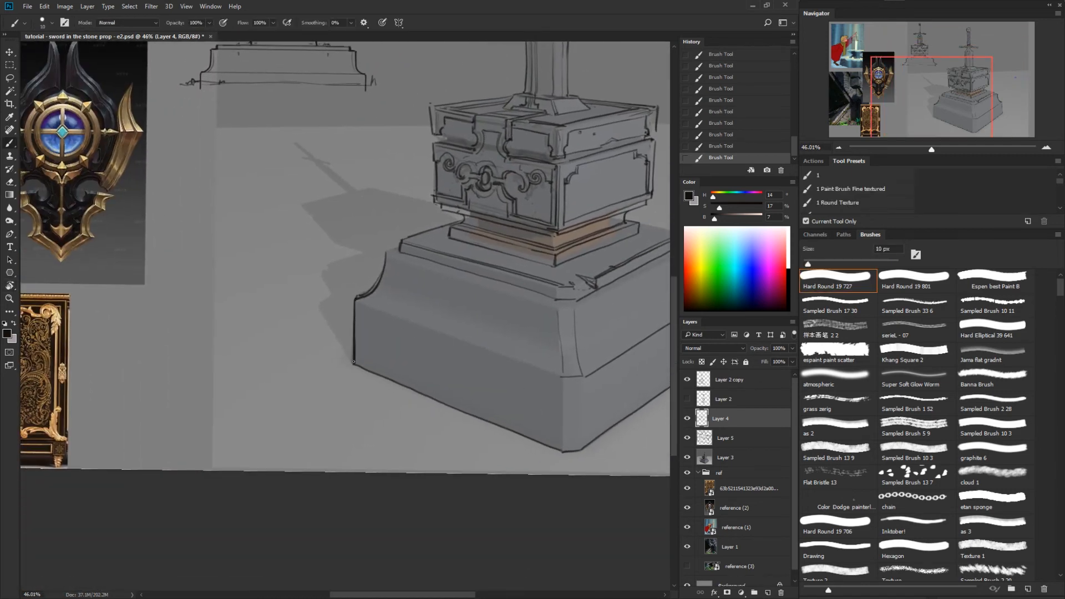
left_click_drag(509, 412, 394, 392)
Step: Draw the ledge line across the pedestal's front face and a thickness line along the top tier's front edge
key("r")
mouse_move(575, 344)
left_mouse_down()
mouse_move(511, 478)
mouse_move(435, 517)
left_mouse_up()
key("b")
left_click_drag(325, 209, 329, 243)
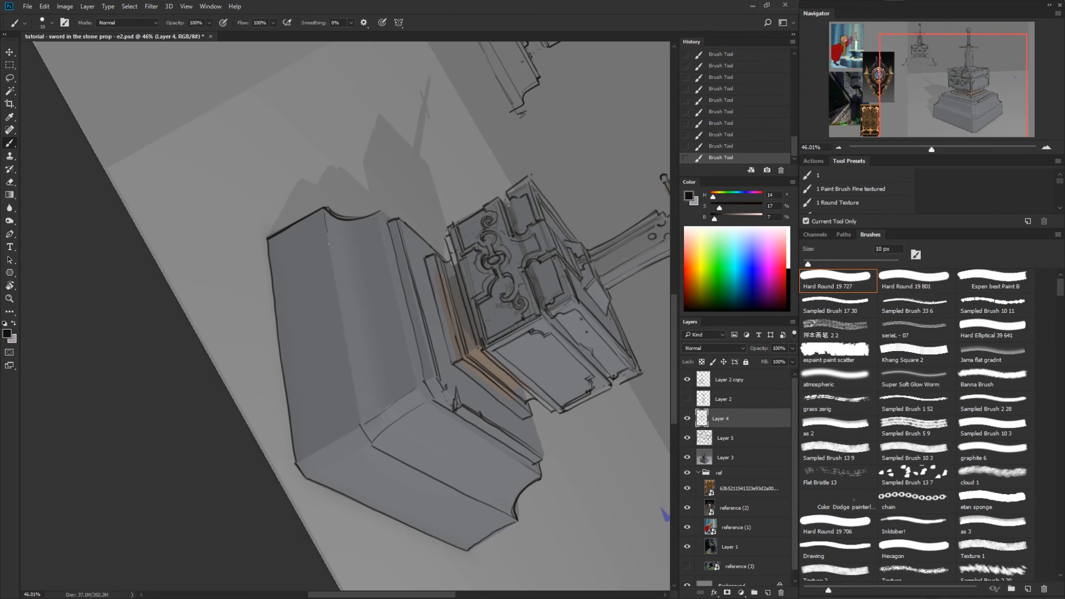
left_click_drag(344, 326, 356, 404)
left_click_drag(380, 222, 407, 349)
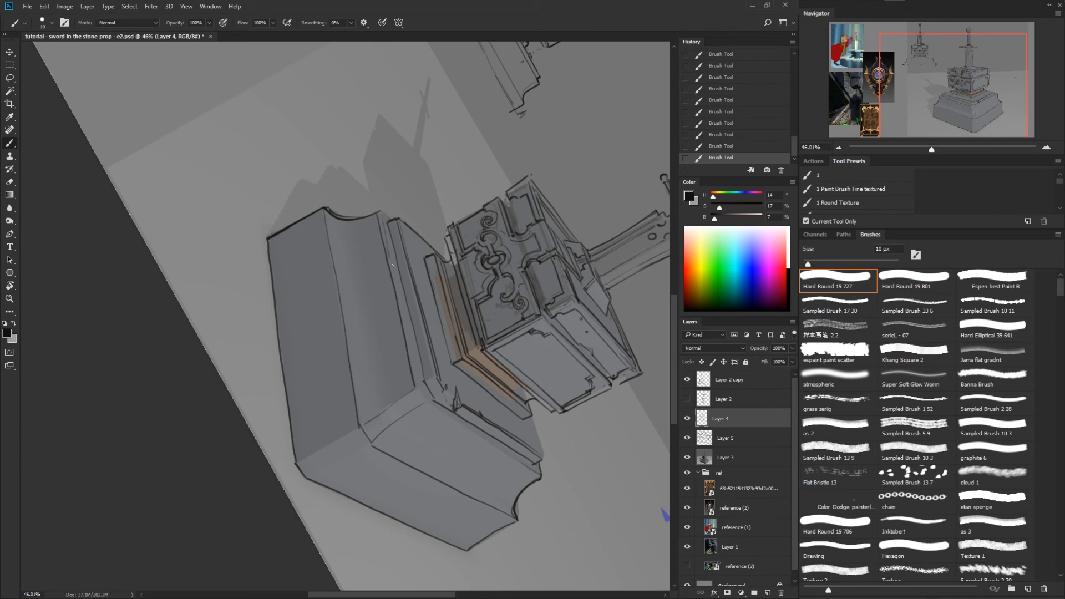
left_click_drag(393, 265, 416, 384)
Step: Clean up and restate the base's outer vertical edges, and continue the bevel down its front corner
key("r")
mouse_move(411, 456)
left_mouse_down()
mouse_move(614, 259)
mouse_move(597, 215)
left_mouse_up()
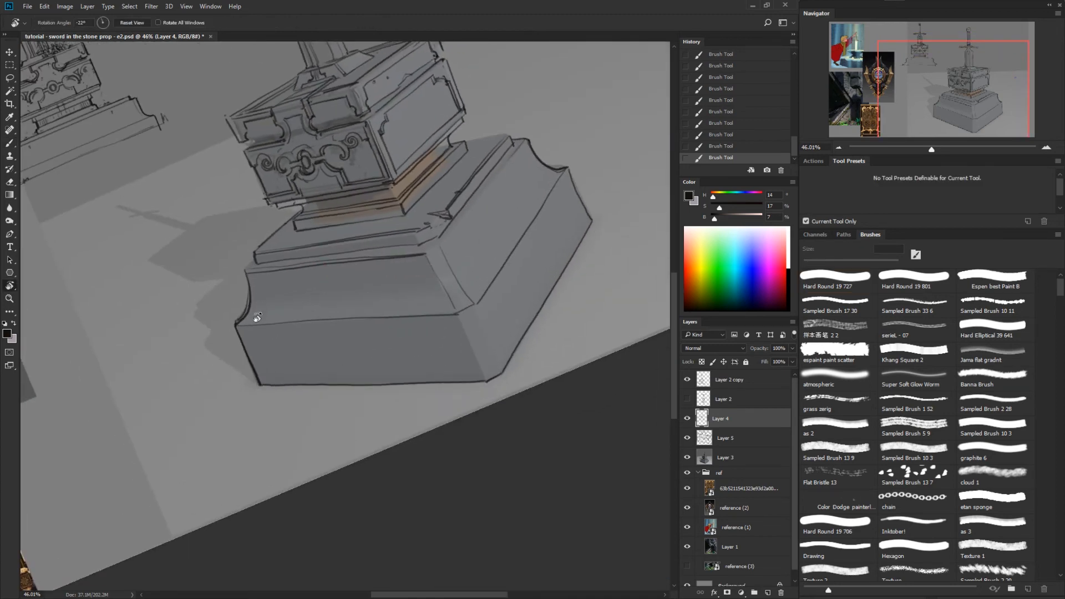
mouse_move(602, 300)
left_mouse_down()
mouse_move(587, 375)
mouse_move(610, 339)
left_mouse_up()
key("e")
key("b")
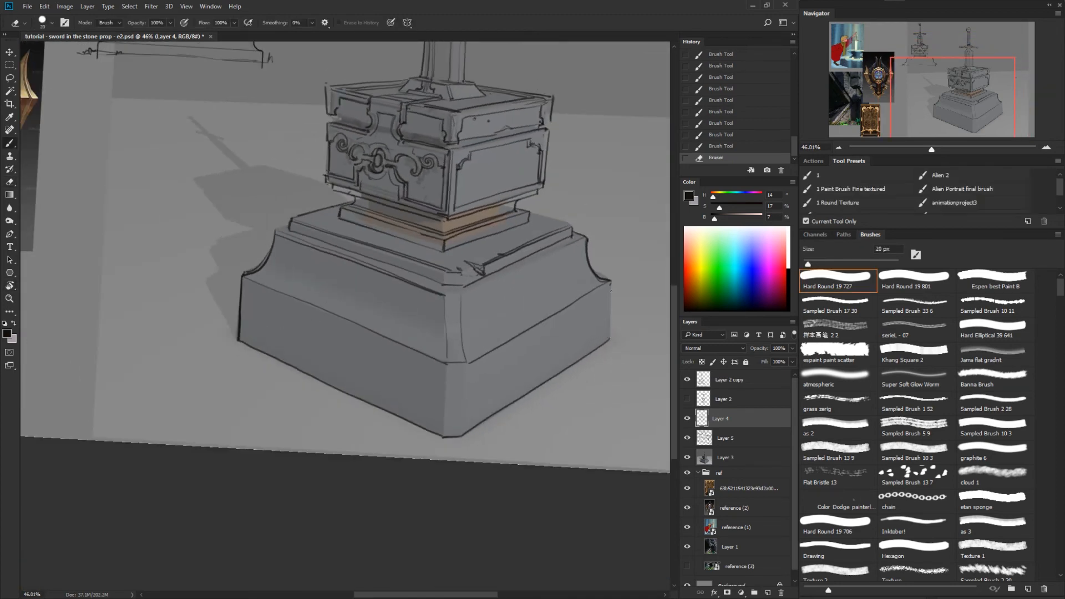
left_click_drag(612, 282, 605, 344)
key("e")
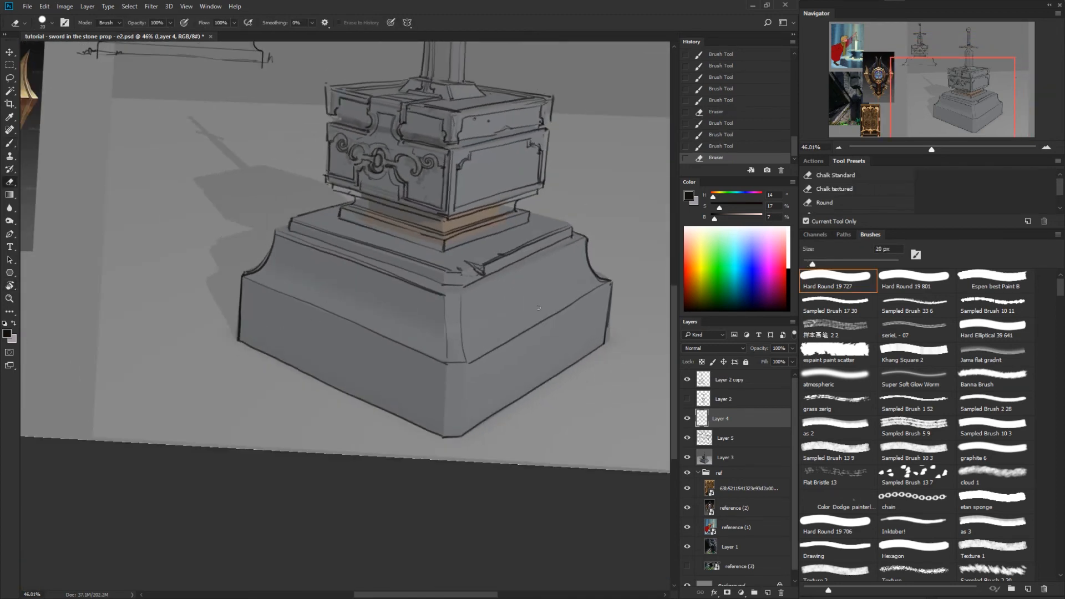
left_click_drag(242, 278, 240, 343)
key("b")
left_click_drag(242, 284, 240, 344)
left_click_drag(447, 368, 443, 435)
Step: Add small chips and pits below the top tier's right edge, near the pedestal's front corner
key("z")
left_click_drag(573, 422, 519, 414)
key("r")
left_click_drag(617, 397, 629, 381)
key("z")
left_click_drag(519, 402, 558, 413)
mouse_move(546, 415)
left_mouse_down()
mouse_move(512, 374)
mouse_move(575, 362)
left_mouse_up()
key("b")
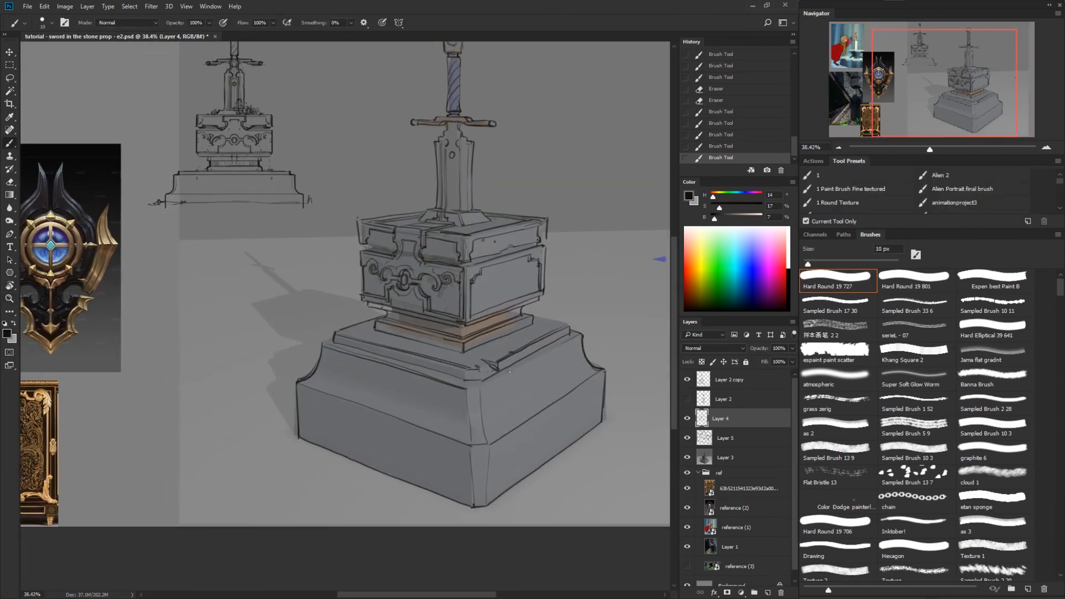
left_click_drag(503, 374, 509, 376)
left_click(509, 375)
key("e")
key("b")
left_click_drag(489, 389, 488, 392)
left_click_drag(490, 386, 536, 397)
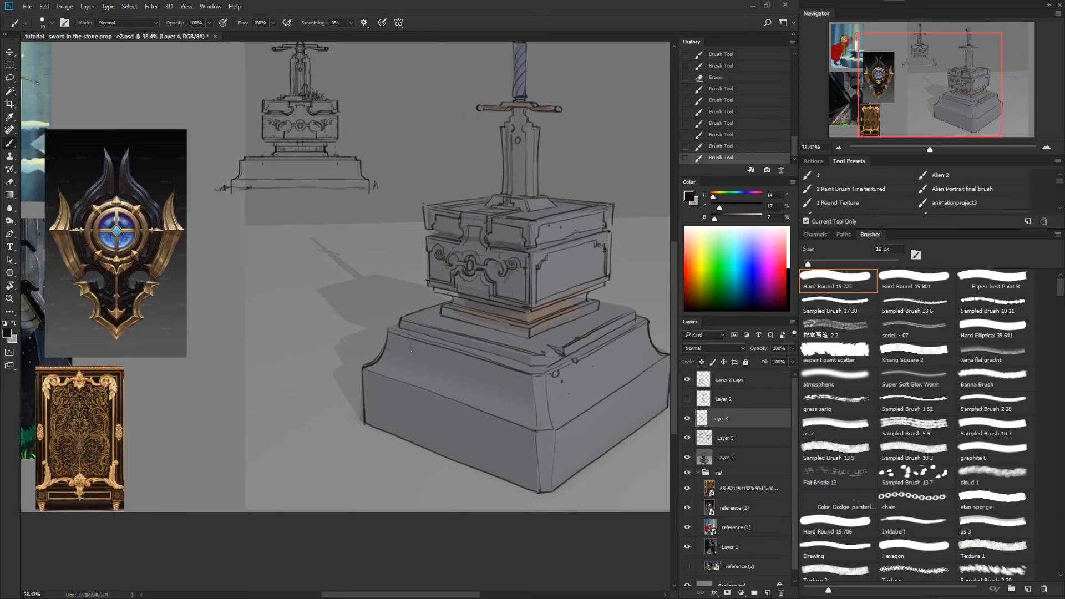
Step: Draw a branching crack running down the left part of the pedestal's front face across the ledge line
left_click_drag(411, 342, 420, 400)
key("e")
mouse_move(420, 366)
left_mouse_down()
mouse_move(424, 380)
mouse_move(419, 364)
left_mouse_up()
key("b")
left_click_drag(415, 342, 414, 341)
left_click_drag(411, 336, 415, 334)
left_click_drag(427, 390, 421, 395)
mouse_move(428, 388)
left_mouse_down()
mouse_move(438, 383)
mouse_move(412, 364)
left_mouse_up()
left_click_drag(468, 409, 458, 385)
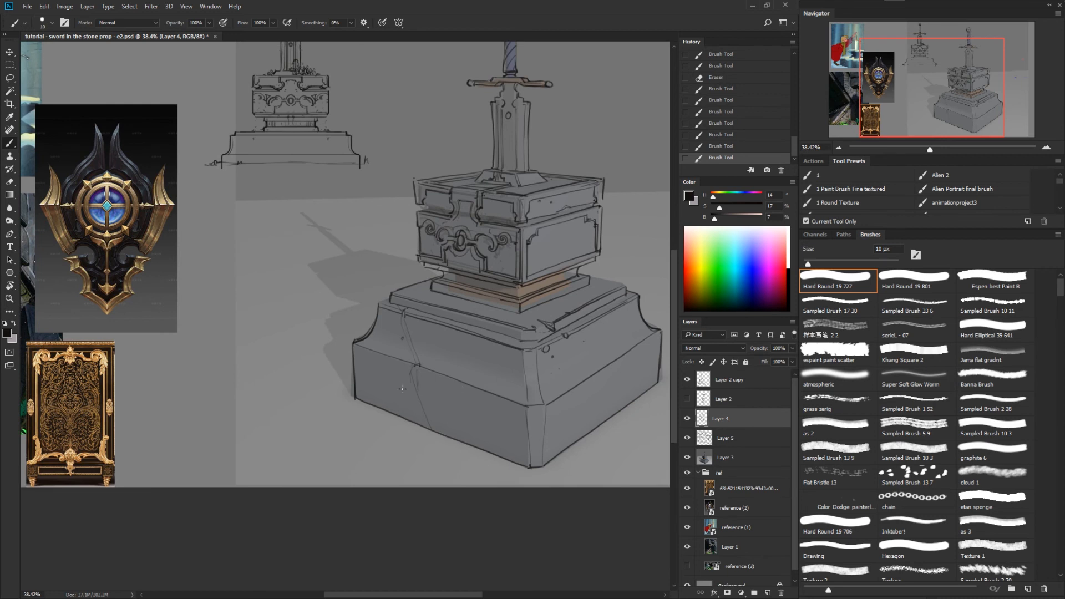
Step: Add a crack at the base's lower left corner, extend the main crack to the bottom edge, and draw a round dent beside it
mouse_move(356, 376)
left_mouse_down()
mouse_move(372, 403)
mouse_move(355, 378)
left_mouse_up()
key("e")
key("b")
left_click_drag(356, 376, 376, 407)
left_click_drag(538, 362, 538, 366)
left_click_drag(421, 395, 434, 432)
left_click_drag(499, 403, 480, 398)
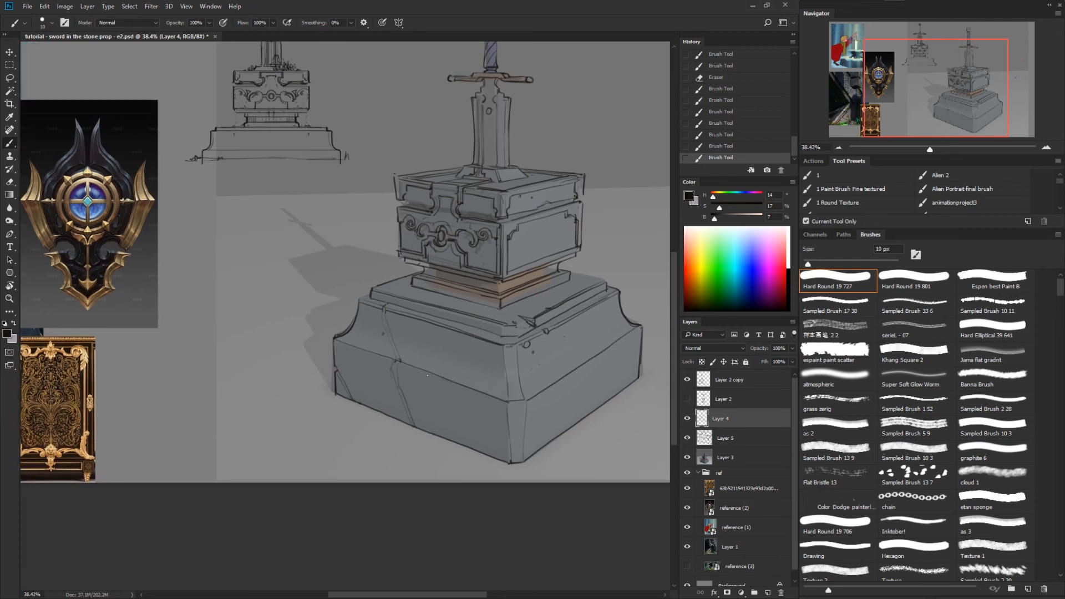
left_click_drag(411, 381, 414, 380)
left_click_drag(436, 296, 438, 298)
Step: Hide the block-out on Layer 3 and delete Layer 5
left_click_drag(587, 265, 510, 501)
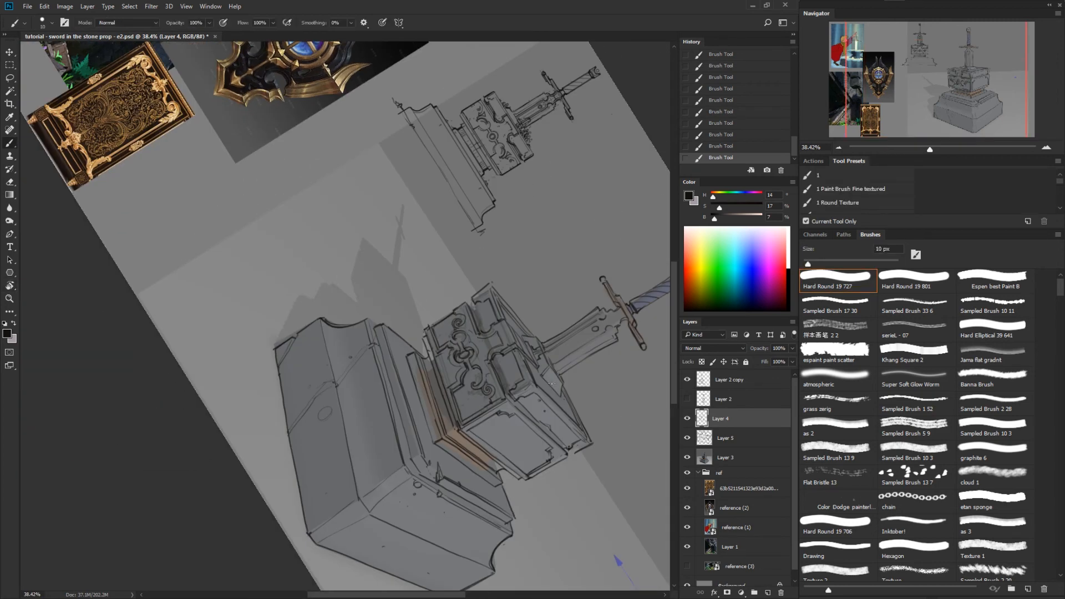
left_click_drag(519, 443, 493, 236)
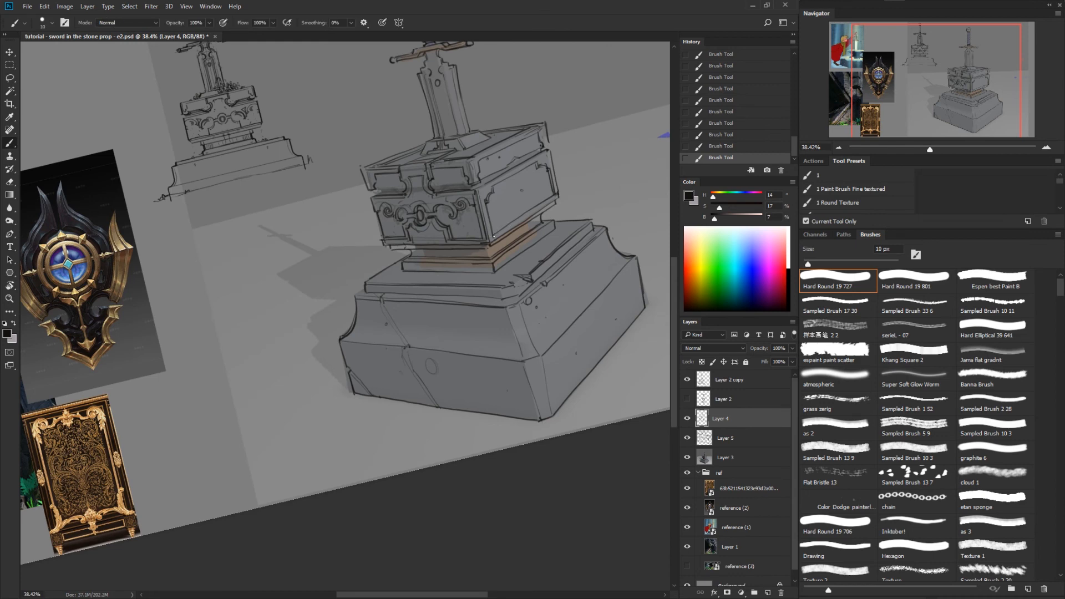
left_click_drag(568, 212, 566, 435)
left_click(686, 457)
key("z")
left_click(688, 438)
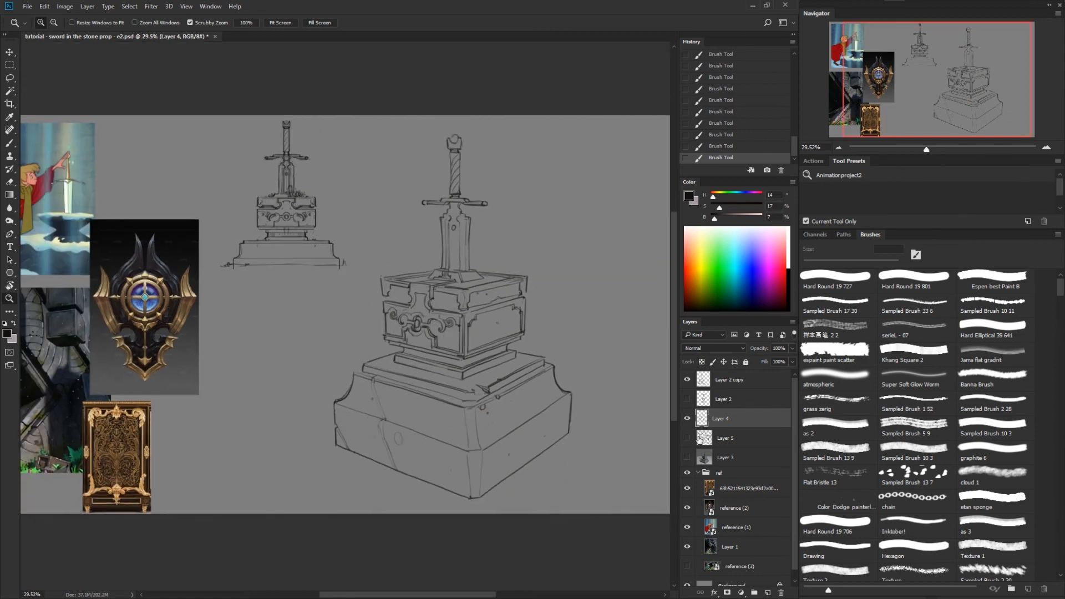
left_click_drag(746, 444, 781, 592)
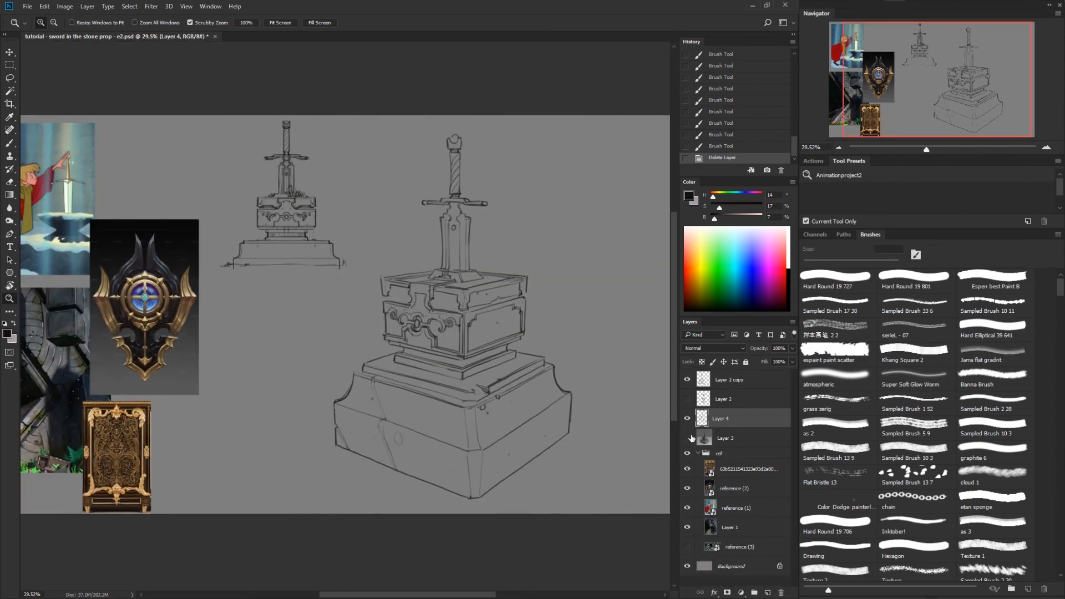
Step: Touch up the line work at the upper block's front left edge and the pedestal's upper left and right corners
key("b")
mouse_move(387, 293)
left_mouse_down()
mouse_move(438, 292)
mouse_move(384, 310)
mouse_move(396, 277)
mouse_move(393, 300)
left_mouse_up()
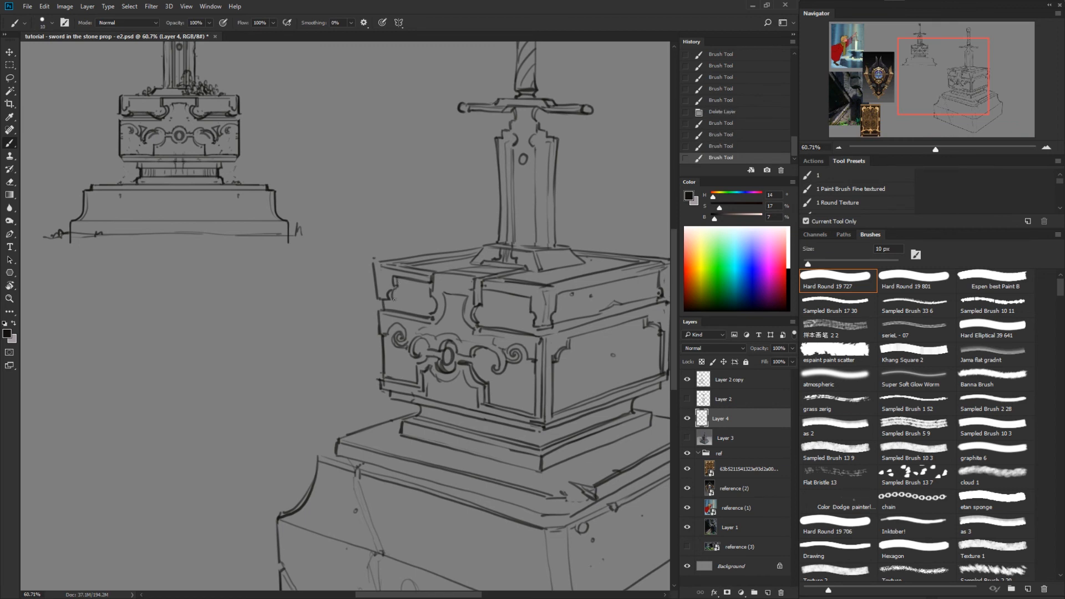
key("z")
left_click_drag(544, 452, 497, 521)
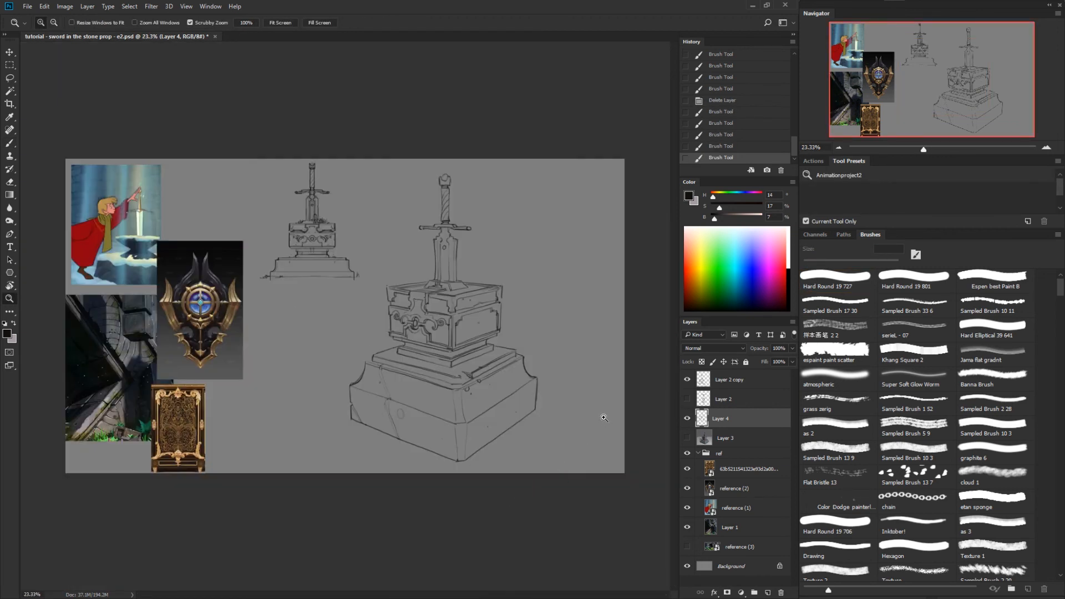
mouse_move(371, 363)
left_mouse_down()
mouse_move(359, 362)
mouse_move(371, 357)
left_mouse_up()
key("b")
left_click_drag(359, 362, 368, 365)
left_click_drag(638, 345, 636, 350)
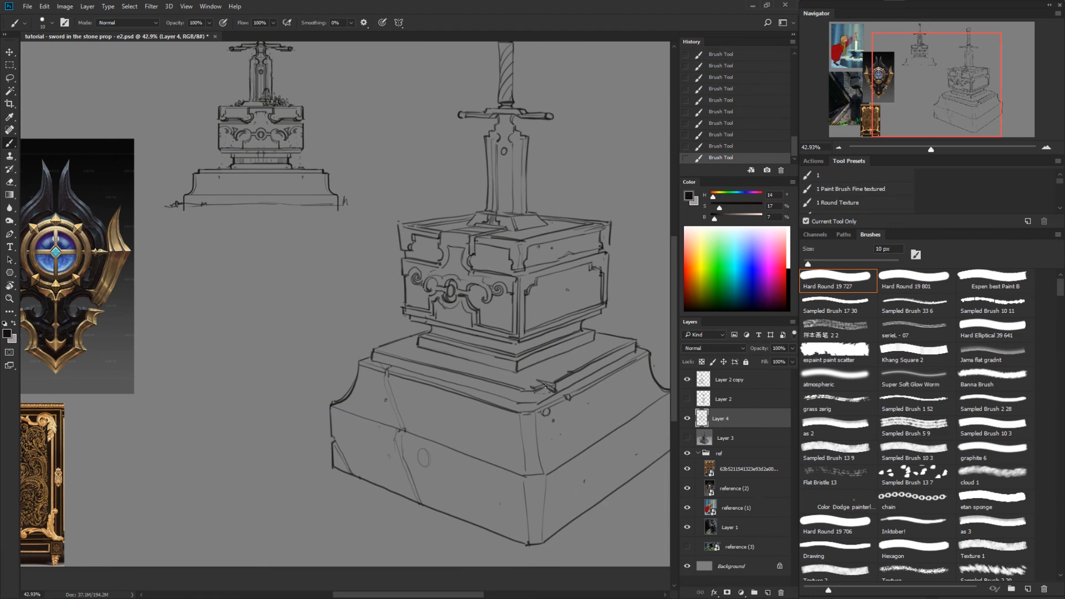
key("z")
left_click_drag(577, 435, 541, 482)
left_click_drag(483, 430, 521, 410)
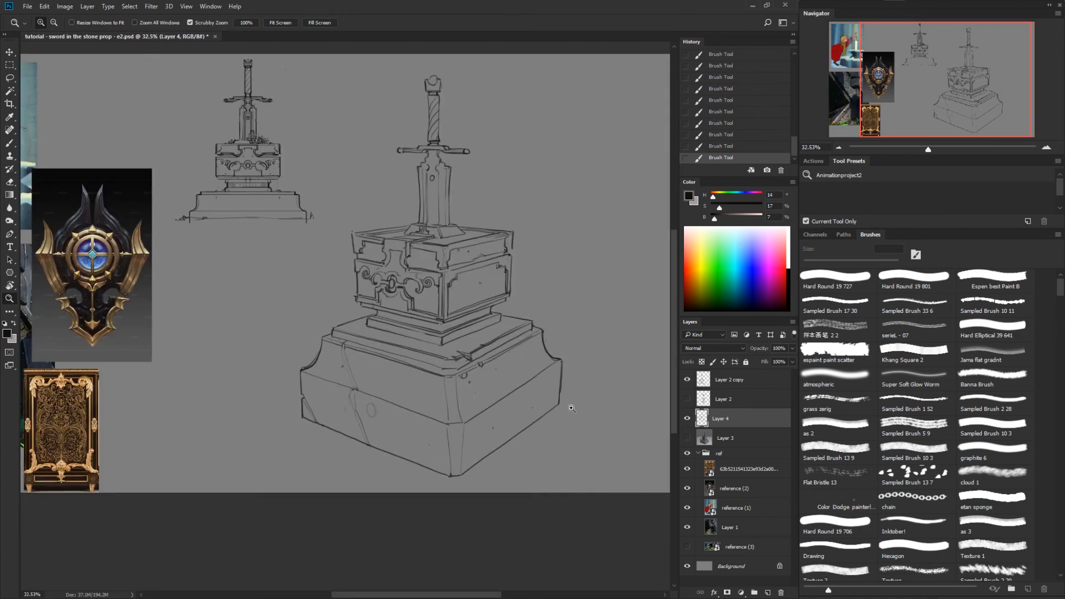
Step: Erase and redraw the sword's pommel, shaping the round ball and the pointed prongs on both sides of it
key("b")
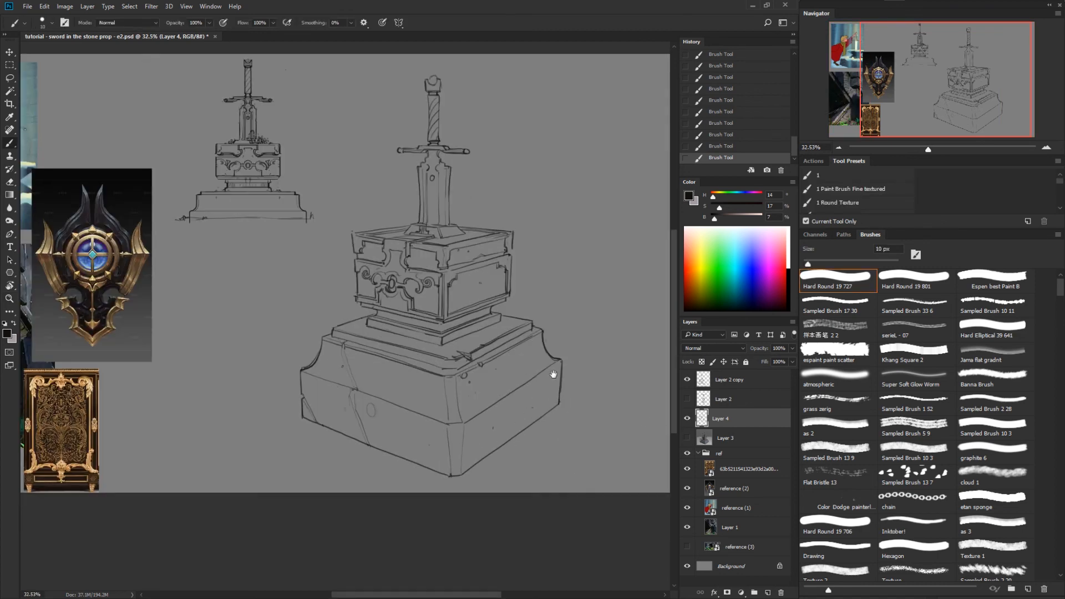
left_click_drag(553, 374, 553, 439)
key("z")
left_click(429, 141)
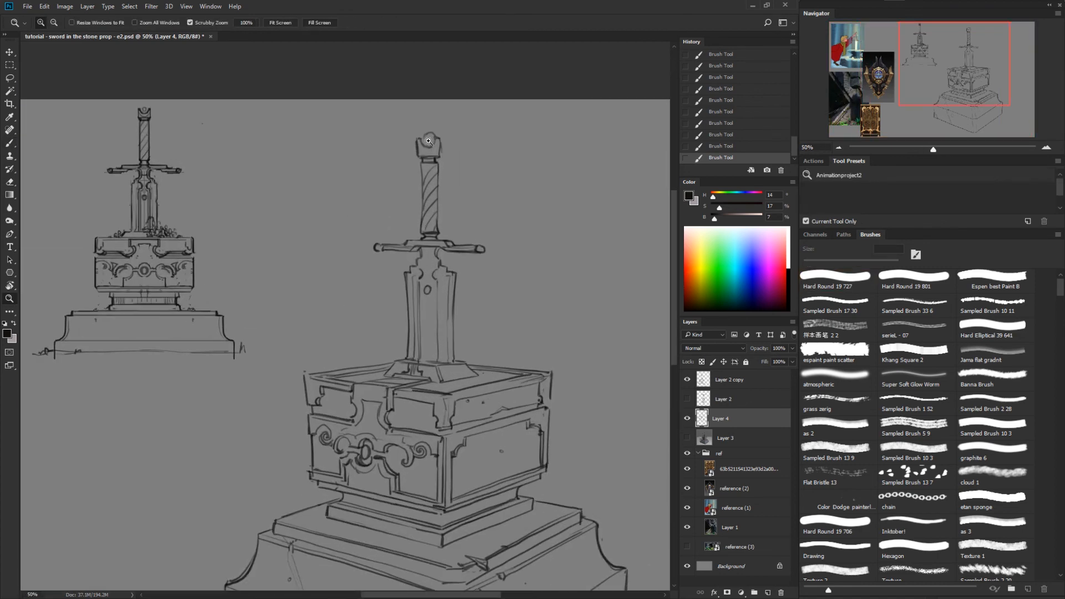
key("b")
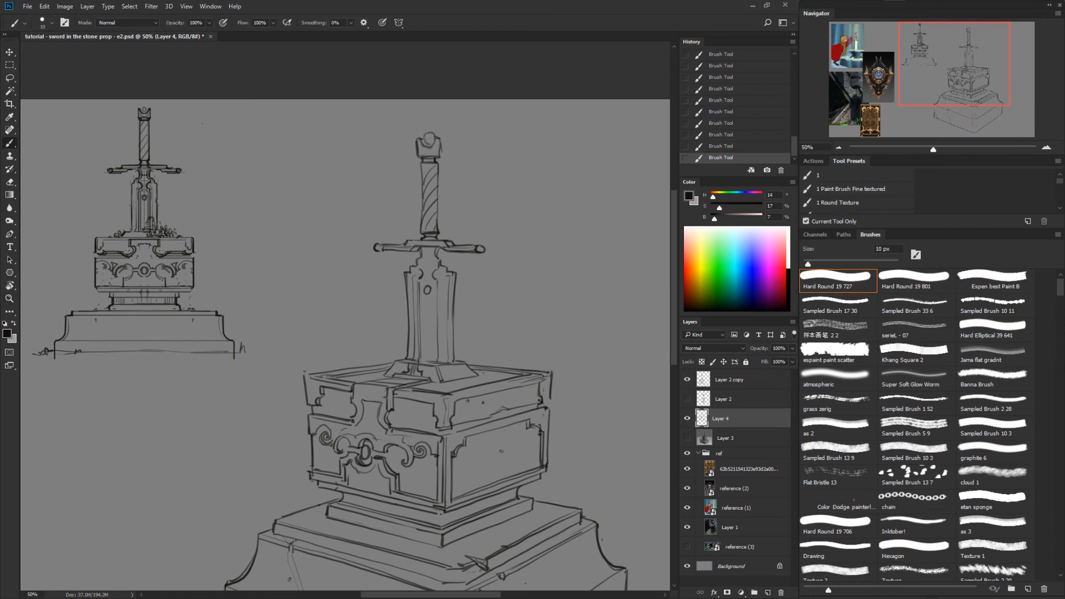
key("e")
left_click_drag(428, 143, 425, 137)
key("b")
left_click_drag(432, 144, 425, 141)
mouse_move(425, 141)
left_mouse_down()
mouse_move(444, 139)
mouse_move(442, 159)
mouse_move(444, 139)
left_mouse_up()
key("e")
key("b")
key("e")
key("b")
mouse_move(443, 139)
left_mouse_down()
mouse_move(430, 146)
mouse_move(444, 138)
left_mouse_up()
key("e")
key("b")
mouse_move(444, 139)
left_mouse_down()
mouse_move(442, 155)
mouse_move(559, 250)
mouse_move(533, 383)
mouse_move(516, 423)
mouse_move(492, 443)
mouse_move(510, 438)
left_mouse_up()
Step: Define the pommel's lower collar and clean up the grip where it meets the cross-guard
key("r")
key("b")
left_click_drag(488, 436, 488, 444)
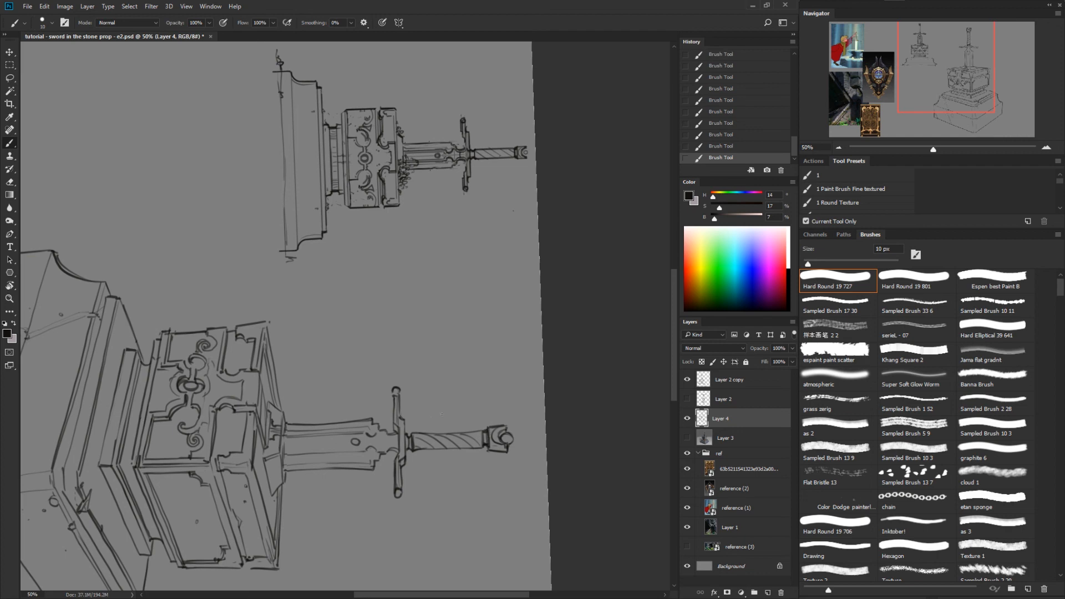
key("e")
mouse_move(414, 449)
left_mouse_down()
mouse_move(412, 432)
mouse_move(411, 448)
left_mouse_up()
key("b")
key("r")
left_click_drag(499, 528, 568, 206)
left_click_drag(565, 418, 568, 406)
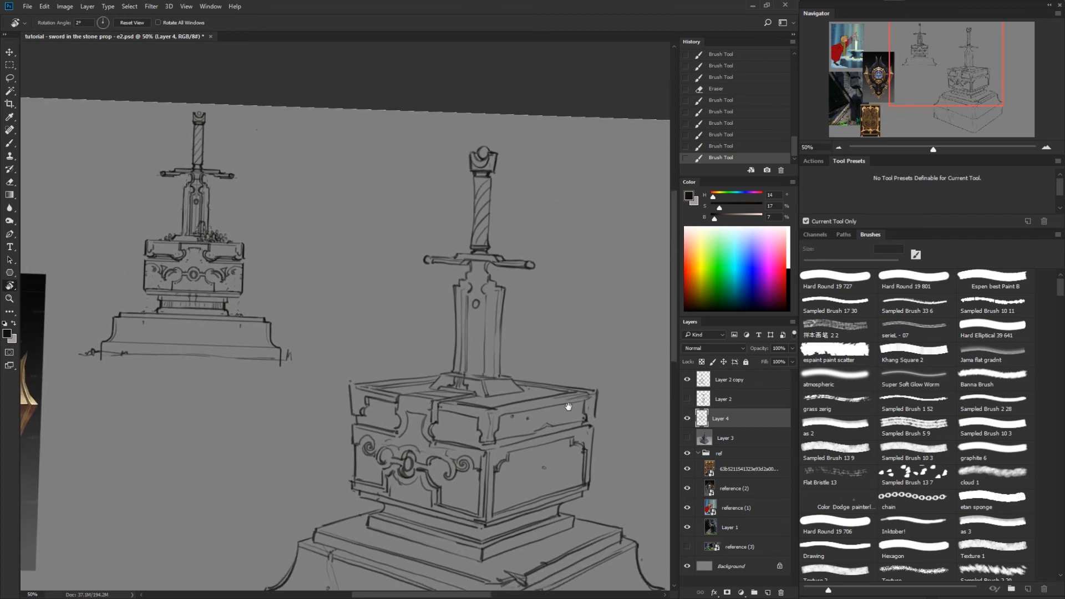
Step: Refine the centre of the cross-guard around the top of the blade with a smaller brush
key("b")
key("bracketleft")
left_click_drag(463, 264, 471, 268)
mouse_move(472, 263)
left_mouse_down()
mouse_move(484, 268)
mouse_move(442, 210)
mouse_move(446, 233)
left_mouse_up()
key("r")
key("e")
key("b")
key("z")
left_click_drag(512, 384, 457, 416)
key("r")
left_click_drag(585, 391, 540, 464)
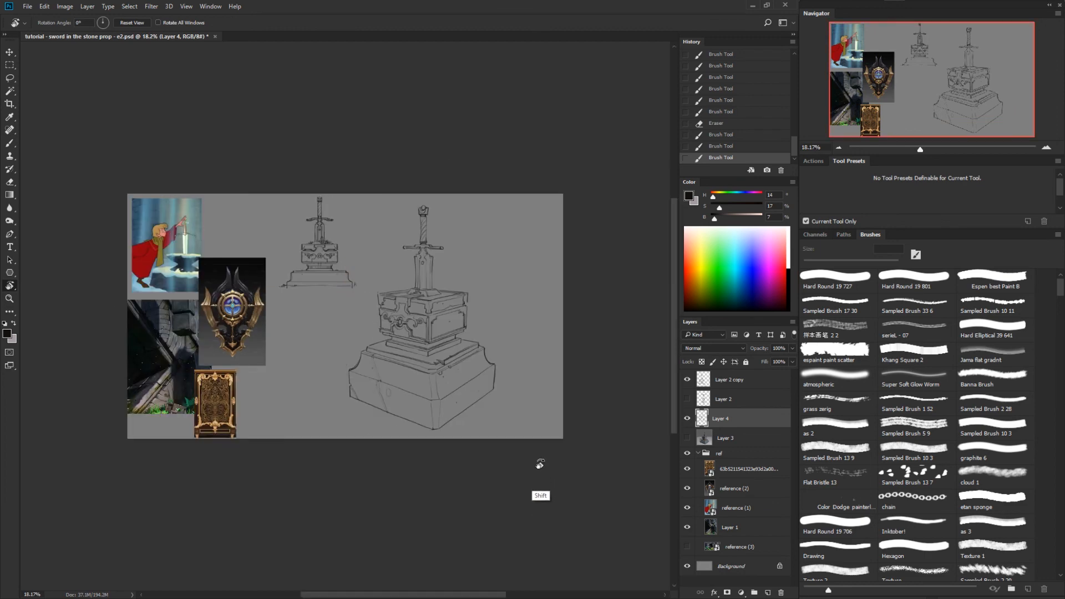
Step: Show the block-out on Layer 3 again and make Layer 4 the active drawing layer
key("z")
left_click_drag(443, 355, 476, 356)
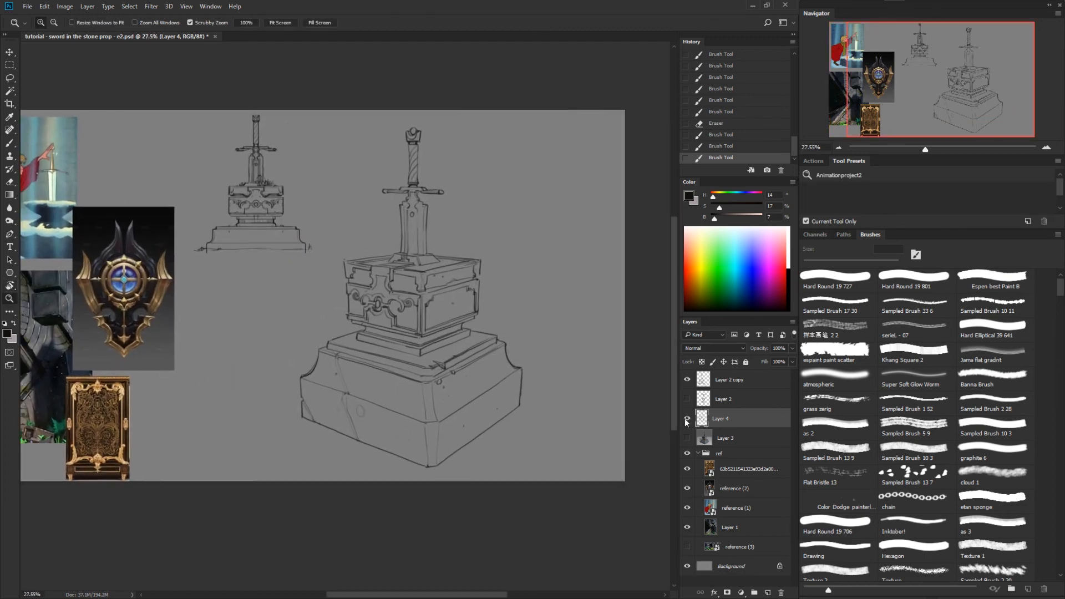
left_click(687, 437)
left_click(732, 438)
mouse_move(426, 303)
left_mouse_down()
mouse_move(444, 303)
mouse_move(542, 411)
mouse_move(413, 505)
left_mouse_up()
key("r")
left_click(709, 415)
key("b")
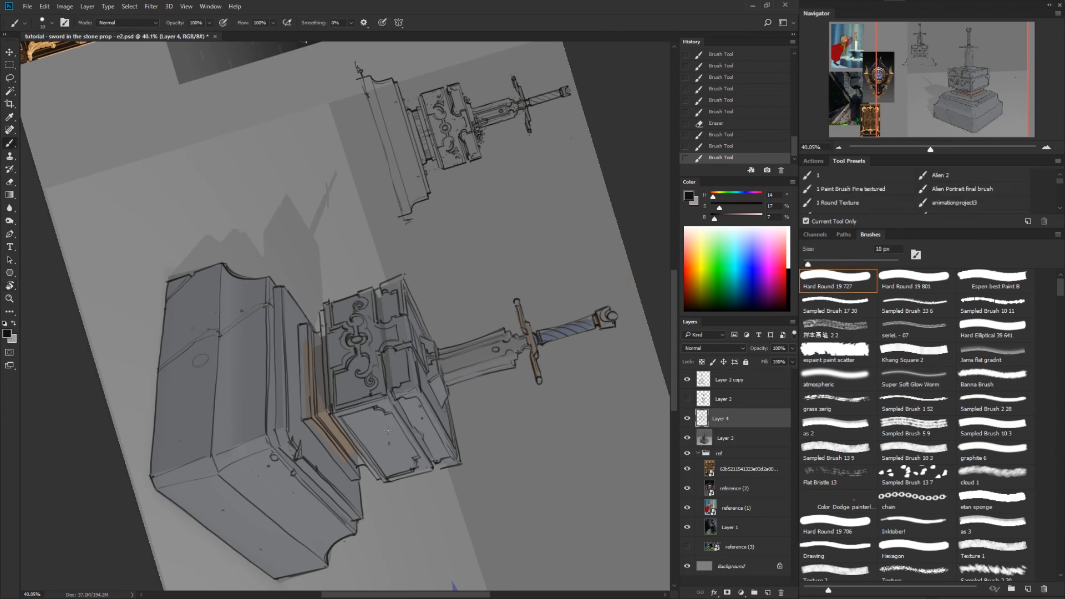
Step: Restate the lower block's top front edge along the gap between the blocks and touch up the blocks' far right corner
left_click_drag(383, 299, 391, 397)
key("e")
key("b")
left_click_drag(380, 291, 390, 387)
key("r")
left_click_drag(557, 463, 596, 276)
key("b")
left_click_drag(517, 348, 514, 364)
left_click_drag(513, 359, 515, 363)
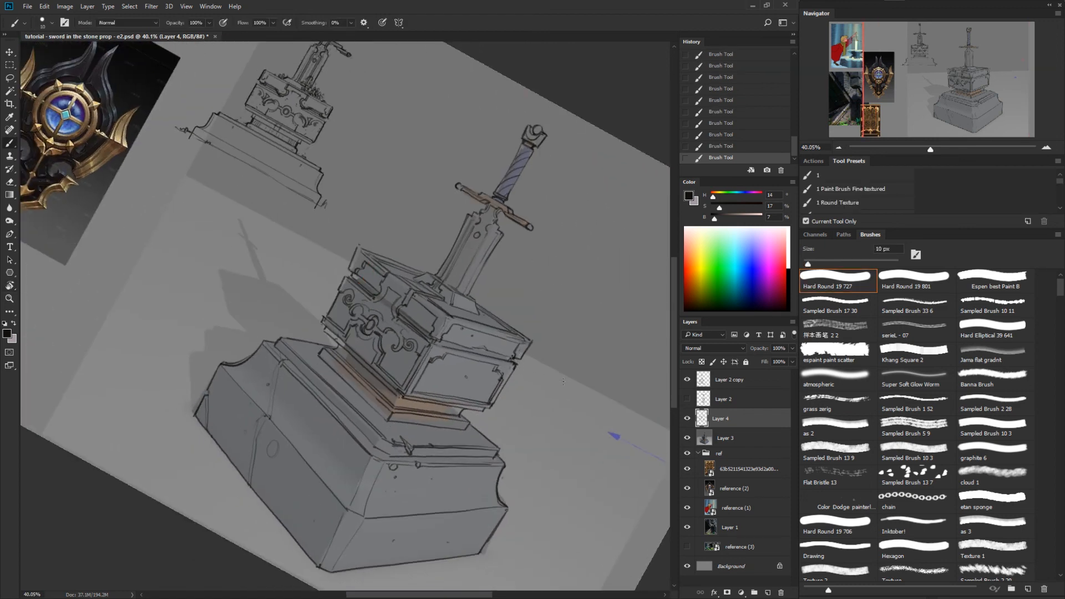
Step: Hide the block-out on Layer 3 and check the whole line sketch against the small front view
left_click(687, 439)
key("alt+space")
mouse_move(604, 484)
left_mouse_down()
mouse_move(557, 515)
mouse_move(650, 409)
mouse_move(628, 367)
left_mouse_up()
key("r")
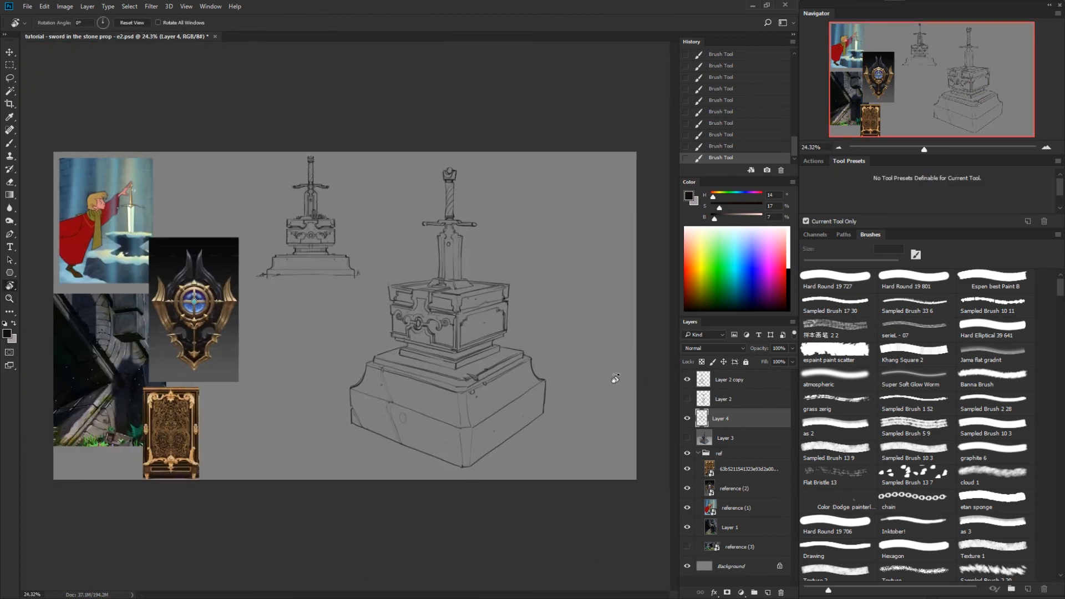
key("z")
left_click_drag(340, 243, 388, 247)
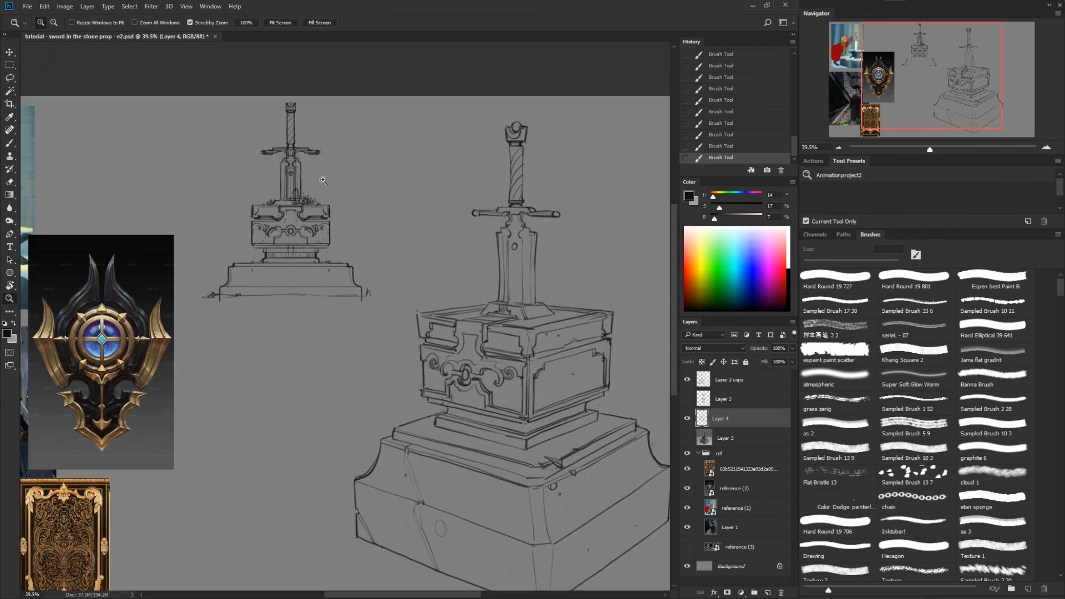
left_click(529, 332, "alt")
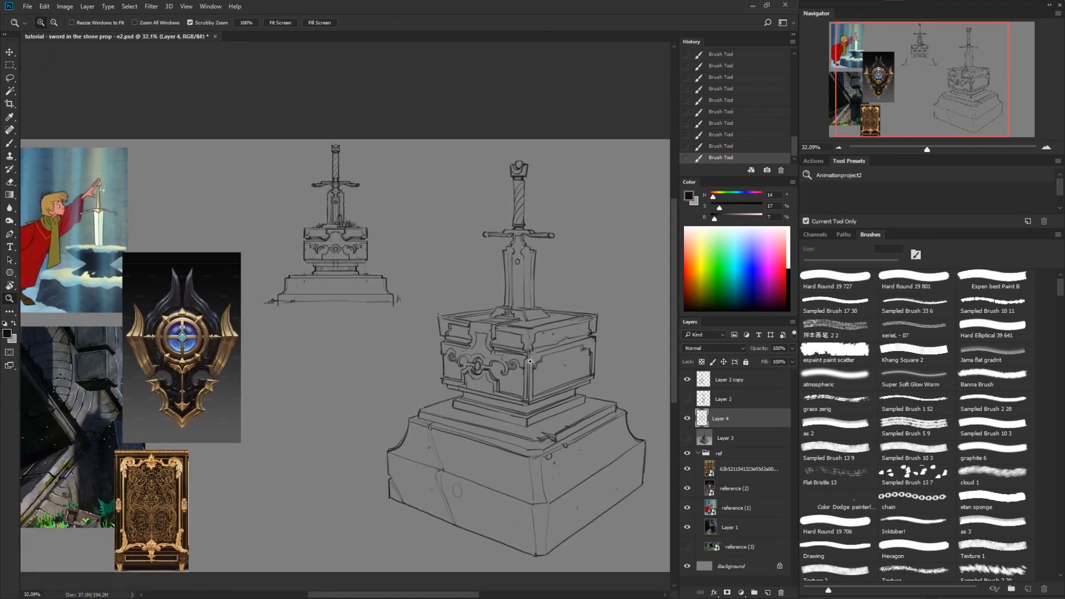
left_click_drag(545, 361, 510, 320)
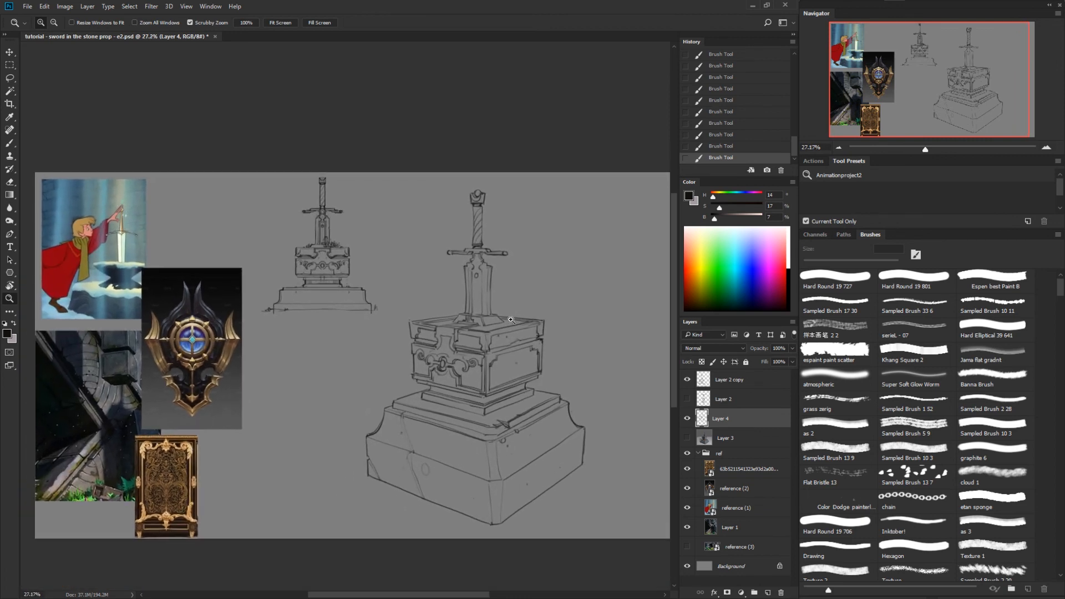